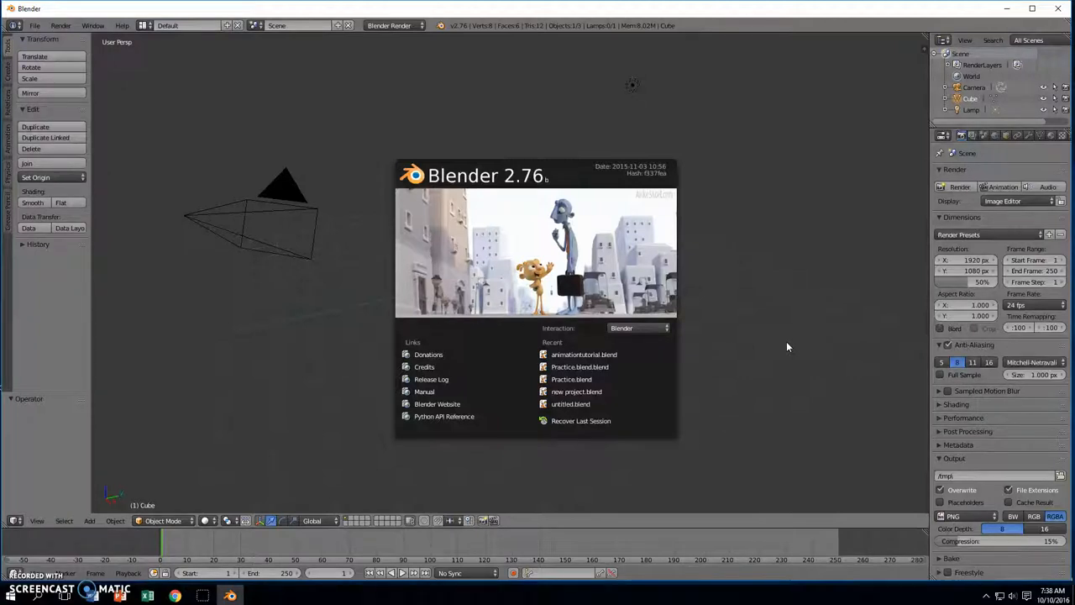
Close the Blender splash screen to reveal the default scene
{"action": "left_click", "coordinate": [795, 311]}
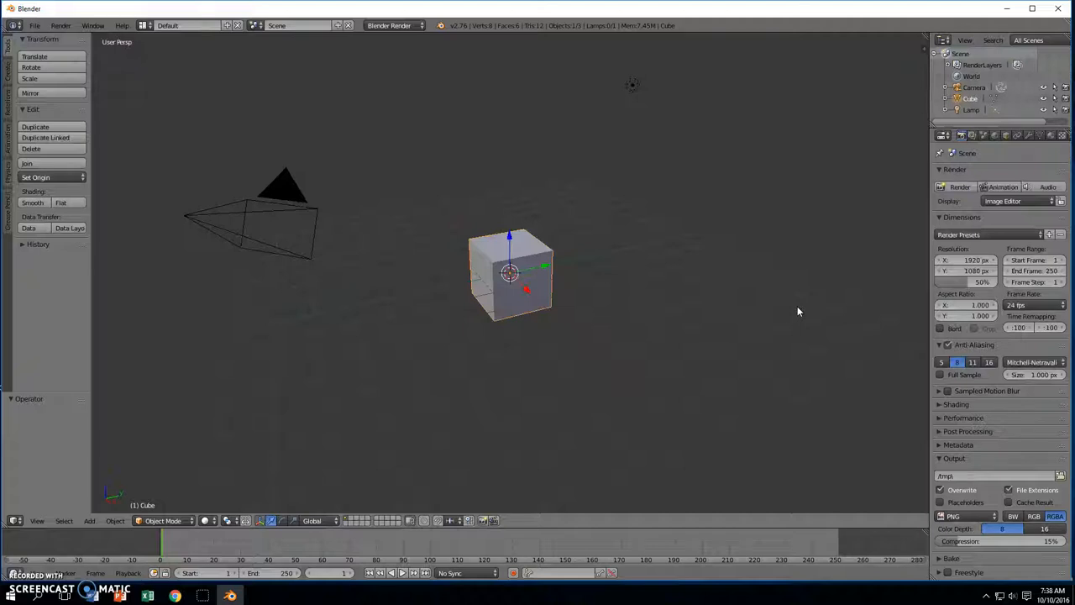
Delete the default camera, lamp and cube from the scene
{"action": "key", "text": "a"}
{"action": "key", "text": "a"}
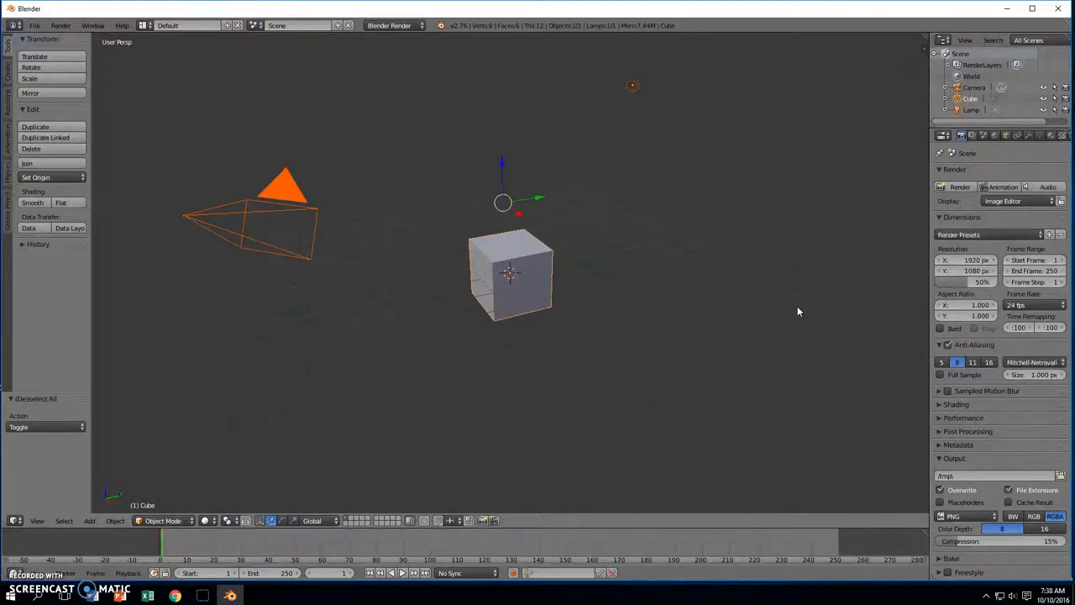
{"action": "key", "text": "x"}
{"action": "left_click", "coordinate": [799, 309]}
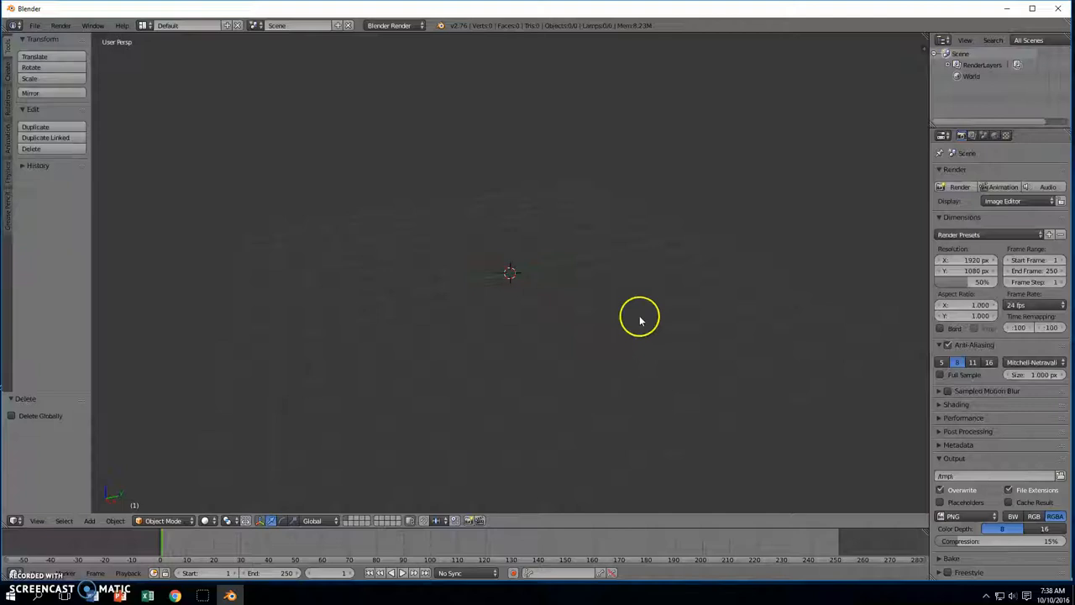
{"action": "middle_click_drag", "start_coordinate": [583, 358], "coordinate": [597, 358]}
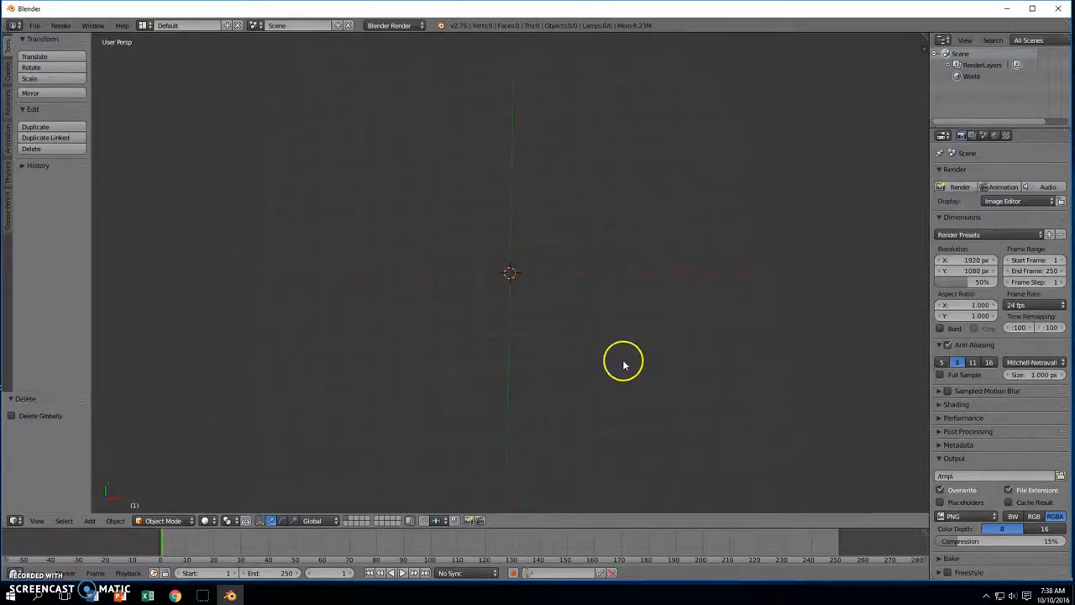
Add a plane and scale it up to 12.776 on every axis
{"action": "key", "text": "shift+a"}
{"action": "left_click", "coordinate": [679, 336]}
{"action": "middle_click_drag", "start_coordinate": [679, 336], "coordinate": [629, 360]}
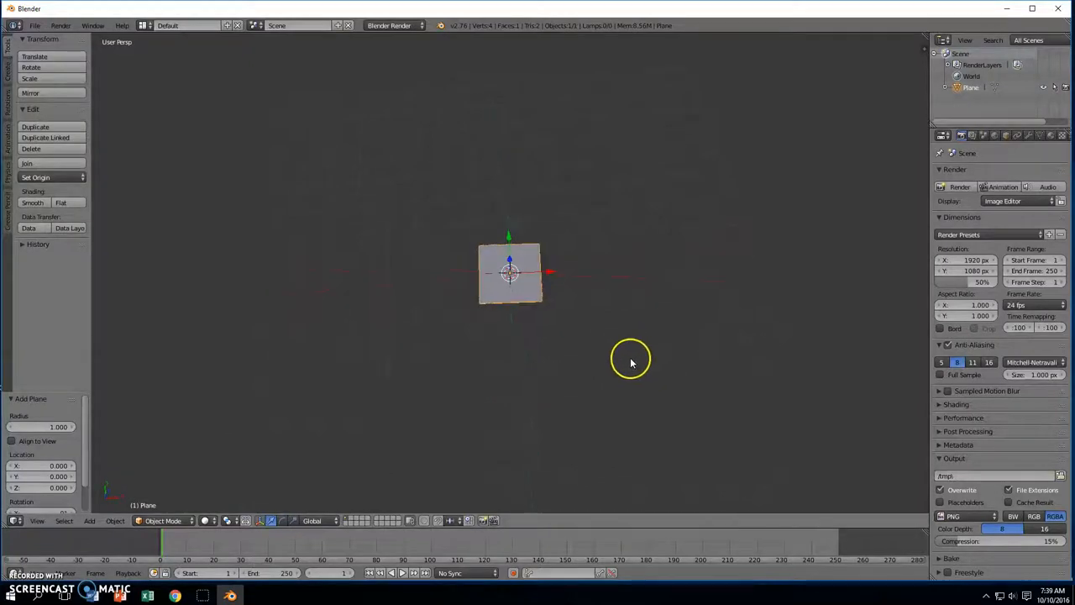
{"action": "key", "text": "s"}
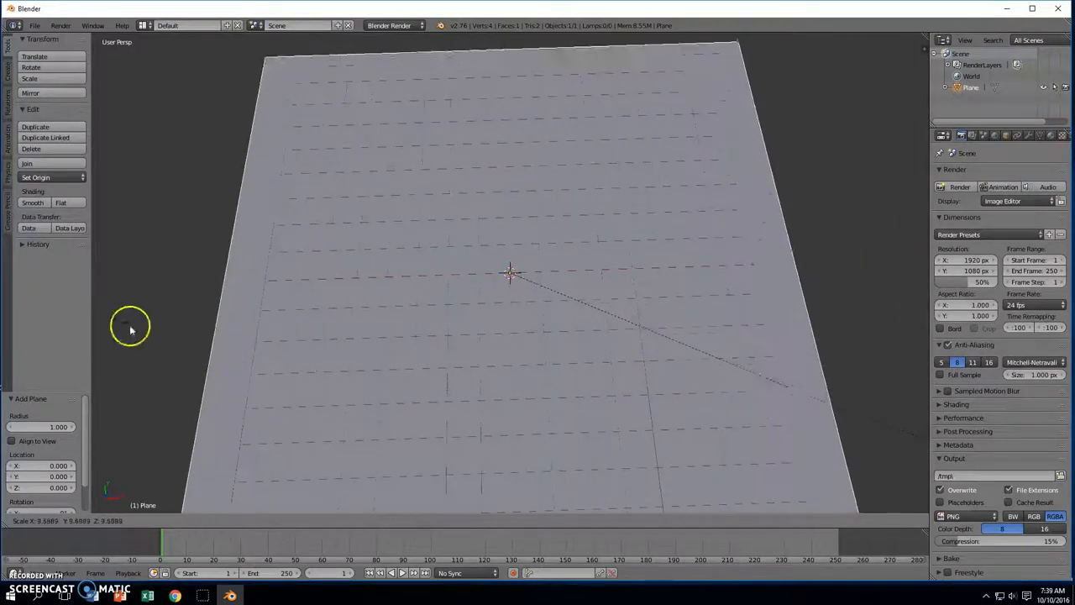
{"action": "left_click", "coordinate": [600, 440]}
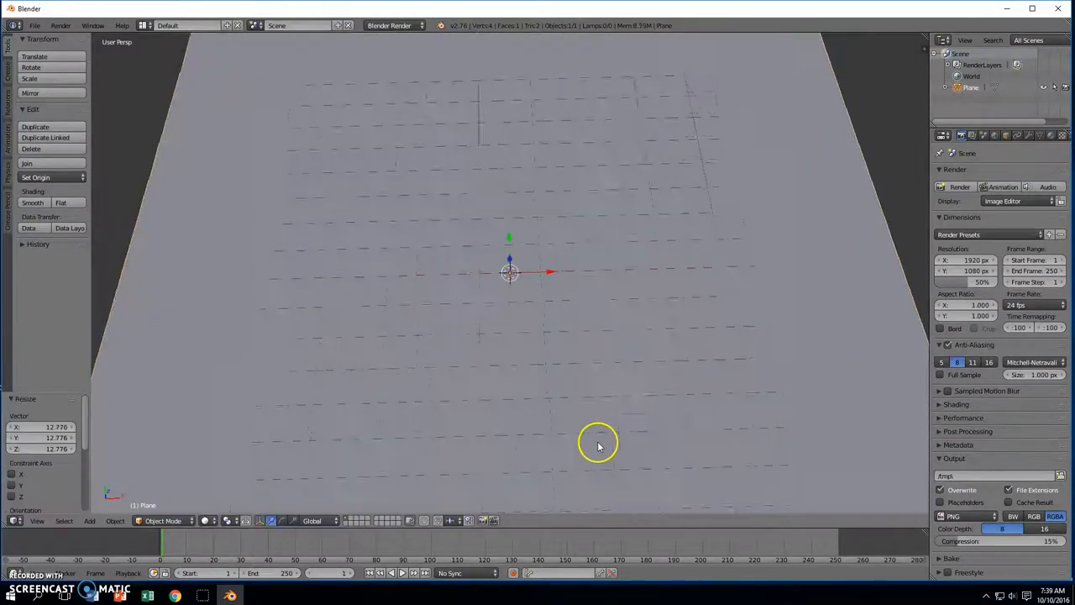
{"action": "scroll", "coordinate": [596, 412], "scroll_direction": "down", "scroll_amount": 4}
{"action": "middle_click_drag", "start_coordinate": [596, 404], "coordinate": [522, 404]}
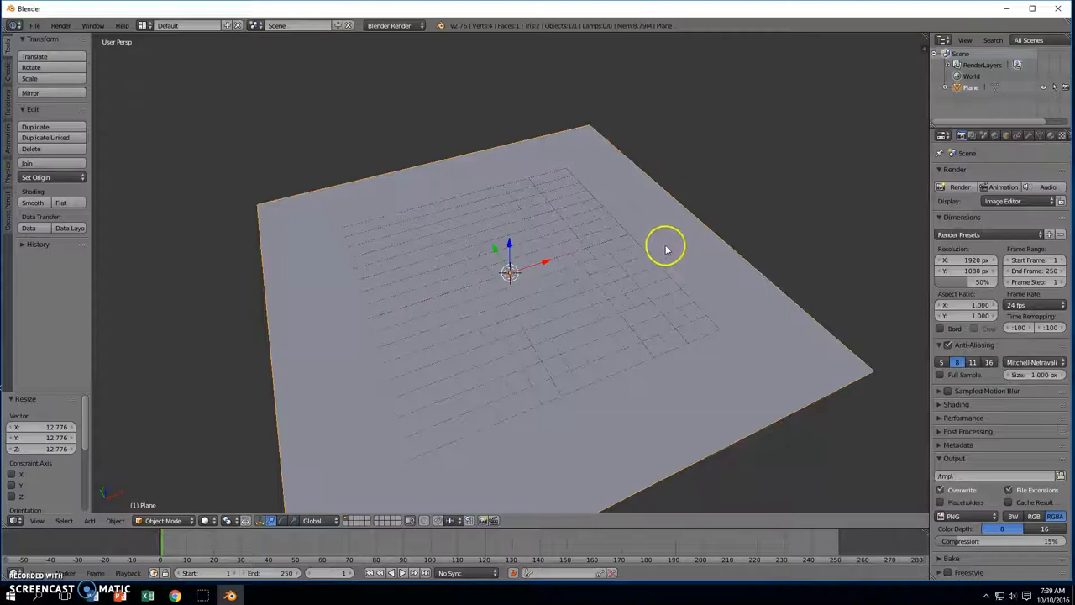
Give the plane a new material, Material.001, with orange diffuse colour R 0.800, G 0.452, B 0.148
{"action": "left_click", "coordinate": [1051, 136]}
{"action": "left_click", "coordinate": [986, 210]}
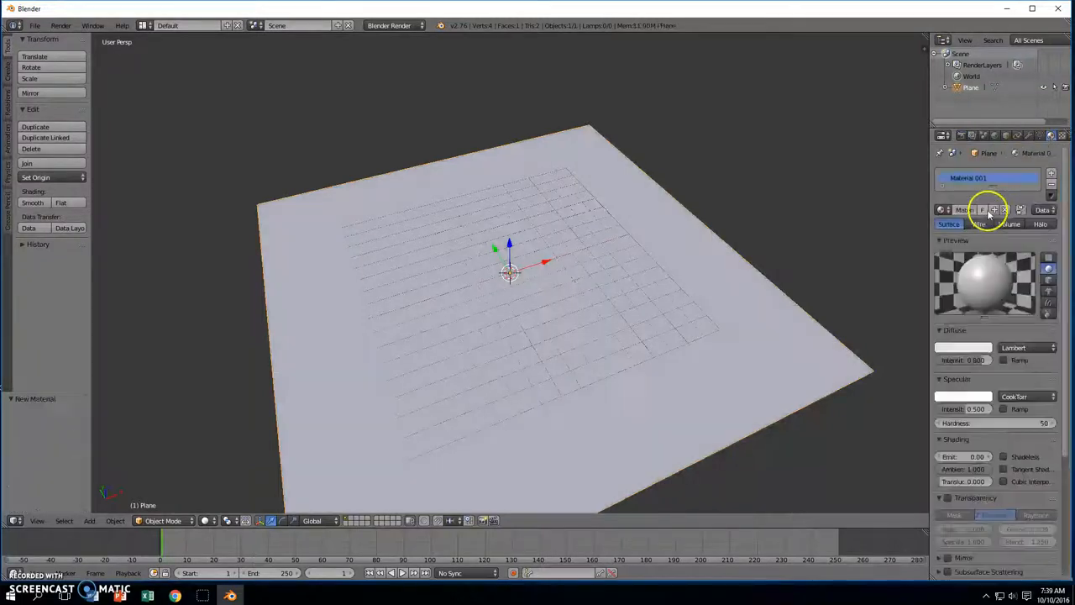
{"action": "left_click", "coordinate": [958, 348]}
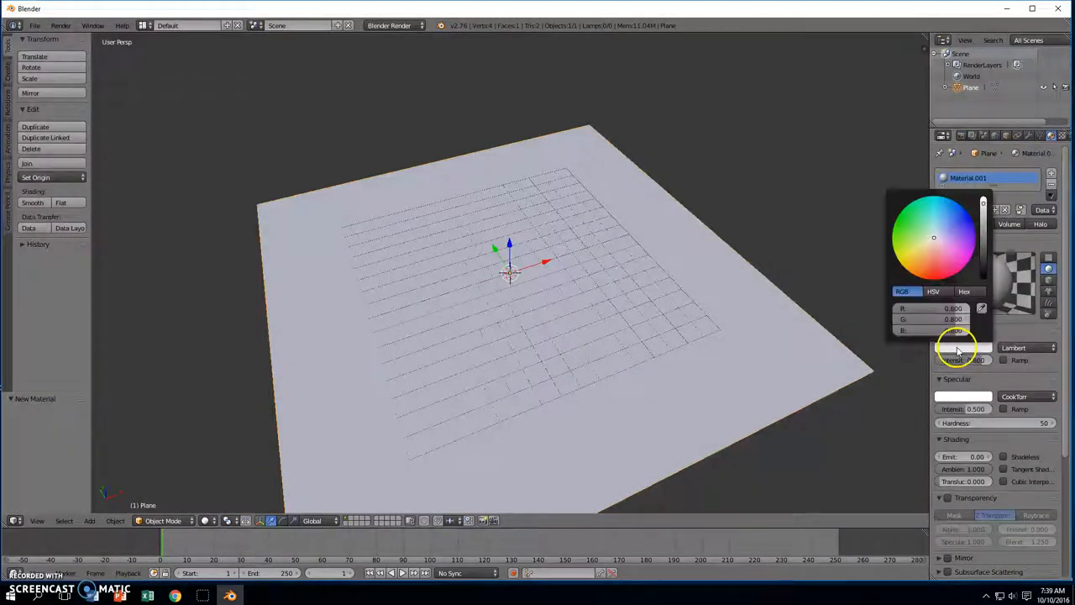
{"action": "mouse_move", "coordinate": [934, 242]}
{"action": "left_mouse_down"}
{"action": "mouse_move", "coordinate": [927, 267]}
{"action": "mouse_move", "coordinate": [965, 249]}
{"action": "mouse_move", "coordinate": [956, 213]}
{"action": "mouse_move", "coordinate": [904, 228]}
{"action": "mouse_move", "coordinate": [921, 257]}
{"action": "left_mouse_up"}
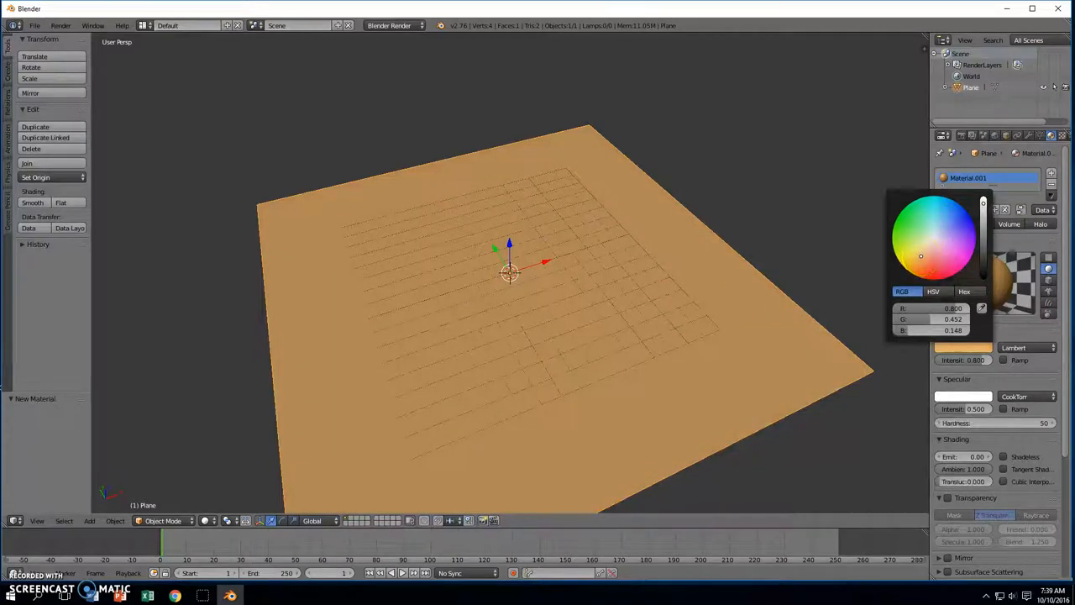
{"action": "middle_click_drag", "start_coordinate": [710, 241], "coordinate": [806, 211]}
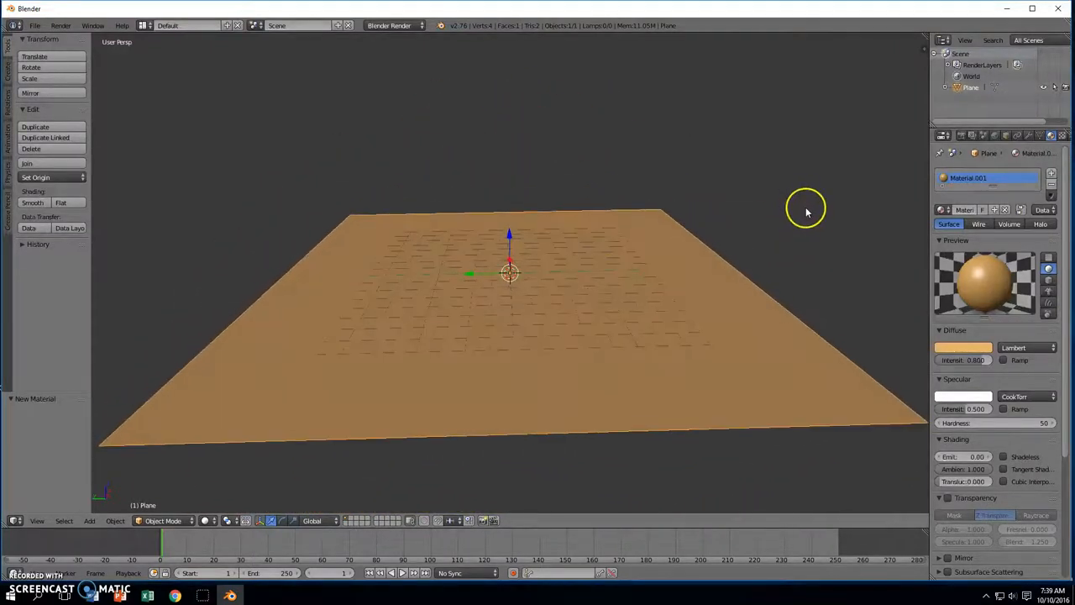
{"action": "middle_click_drag", "start_coordinate": [595, 216], "coordinate": [619, 237]}
Add a cube at the plane's centre and raise it along Z
{"action": "key", "text": "shift+a"}
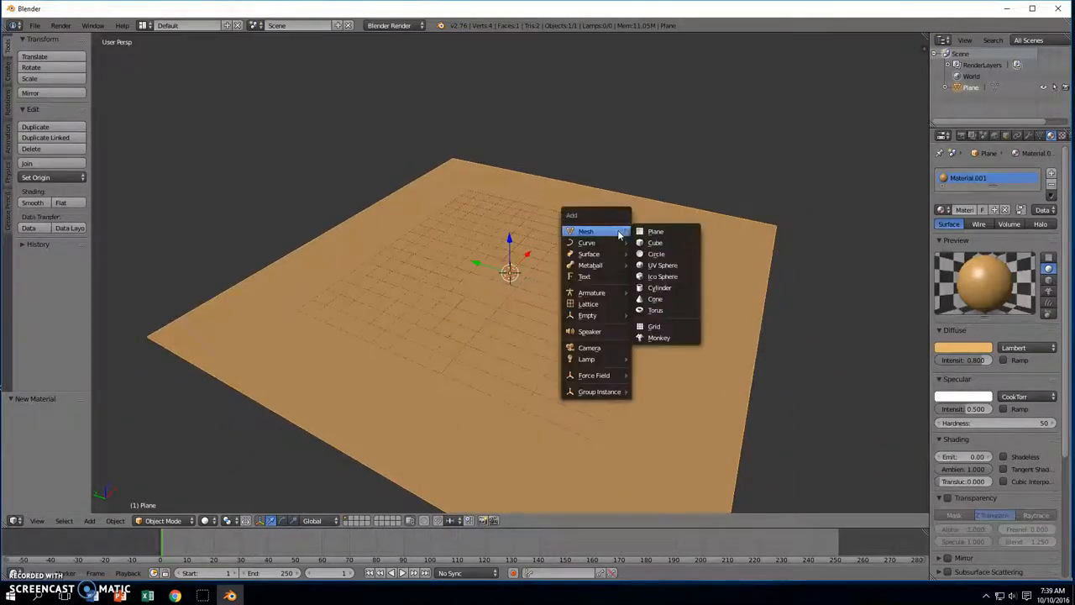
{"action": "left_click", "coordinate": [655, 242]}
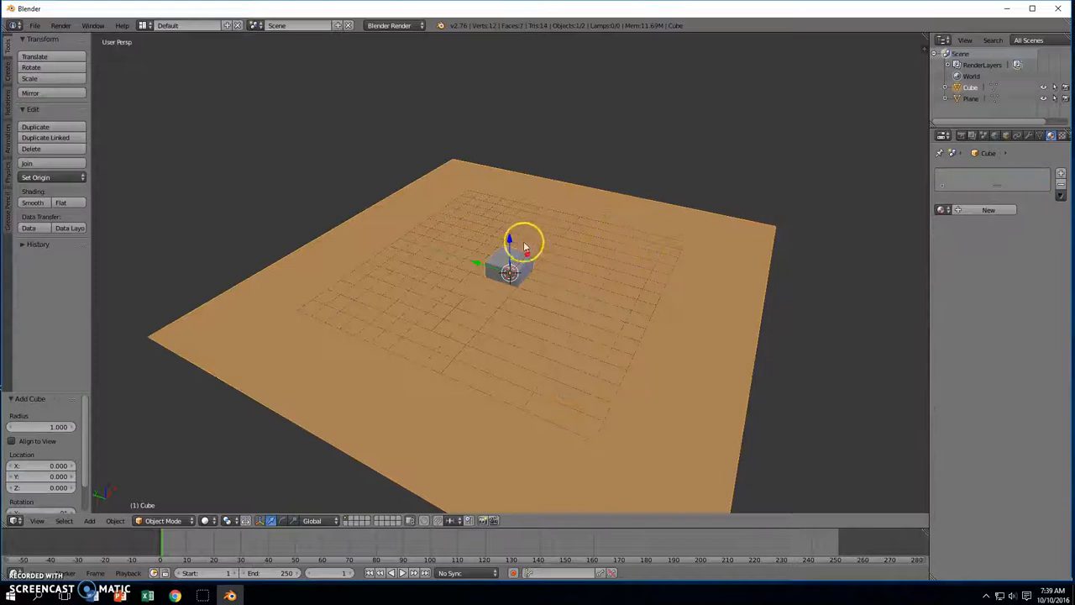
{"action": "left_click_drag", "start_coordinate": [510, 239], "coordinate": [521, 225]}
{"action": "middle_click_drag", "start_coordinate": [538, 240], "coordinate": [795, 268]}
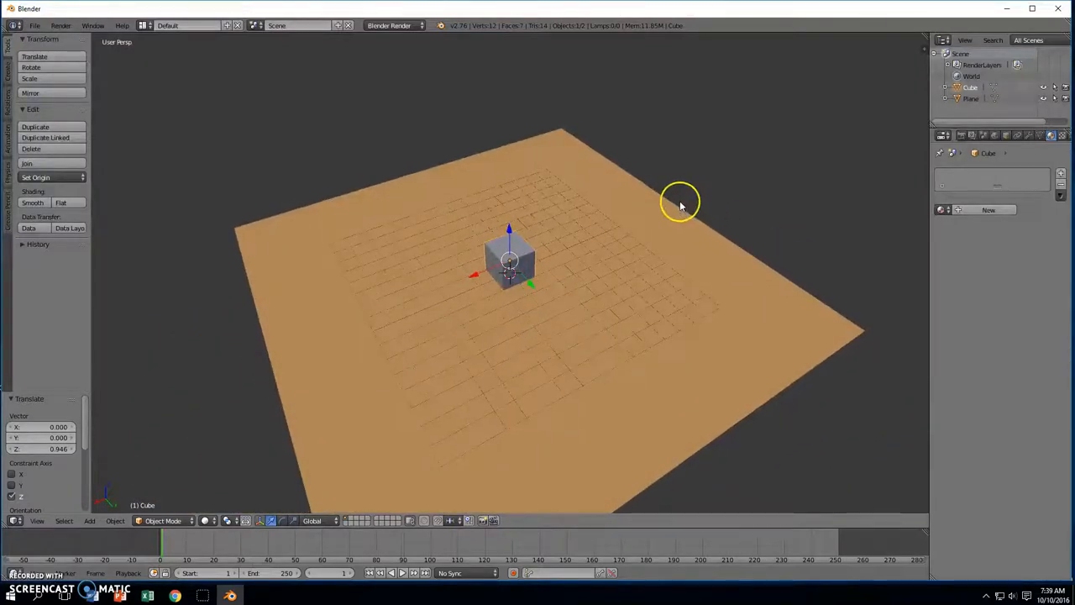
Enter Edit Mode on the cube with nothing selected and face selection active
{"action": "key", "text": "Tab"}
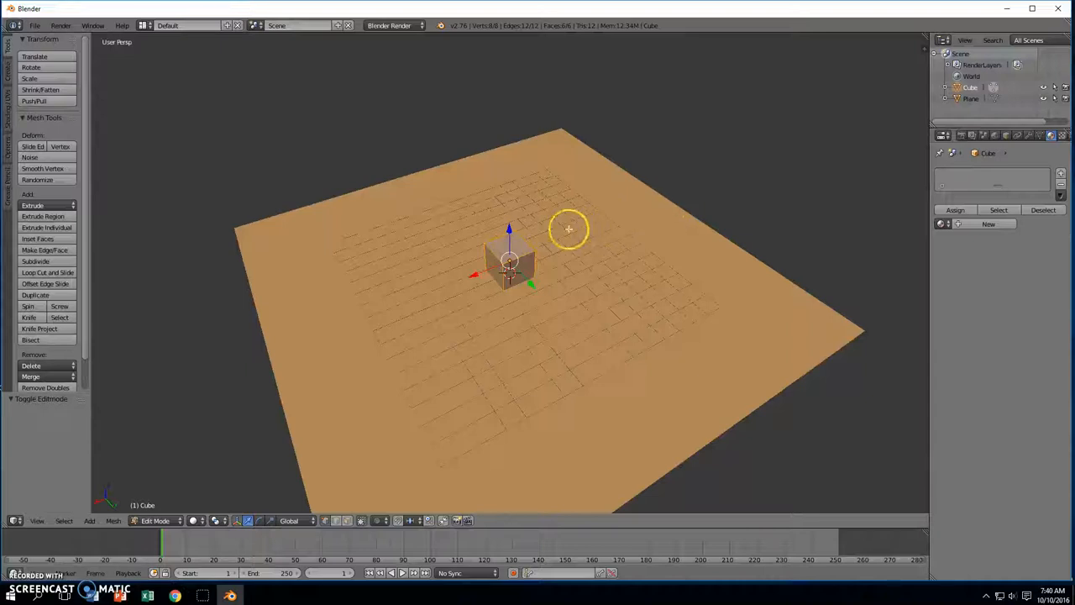
{"action": "key", "text": "a"}
{"action": "middle_click_drag", "start_coordinate": [497, 250], "coordinate": [545, 226]}
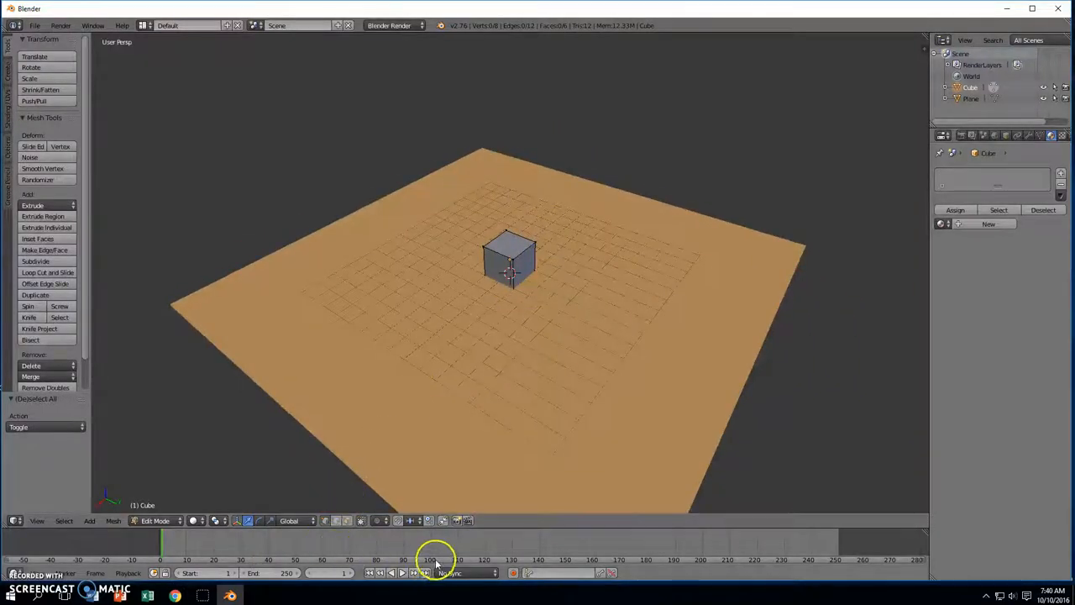
{"action": "left_click", "coordinate": [348, 520]}
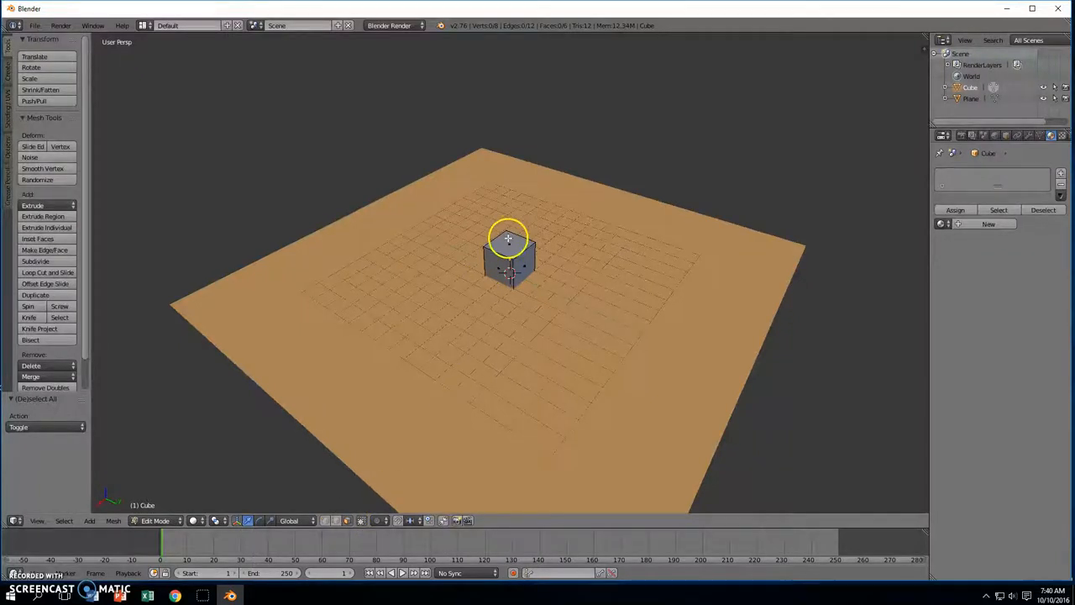
{"action": "middle_click_drag", "start_coordinate": [557, 265], "coordinate": [627, 241]}
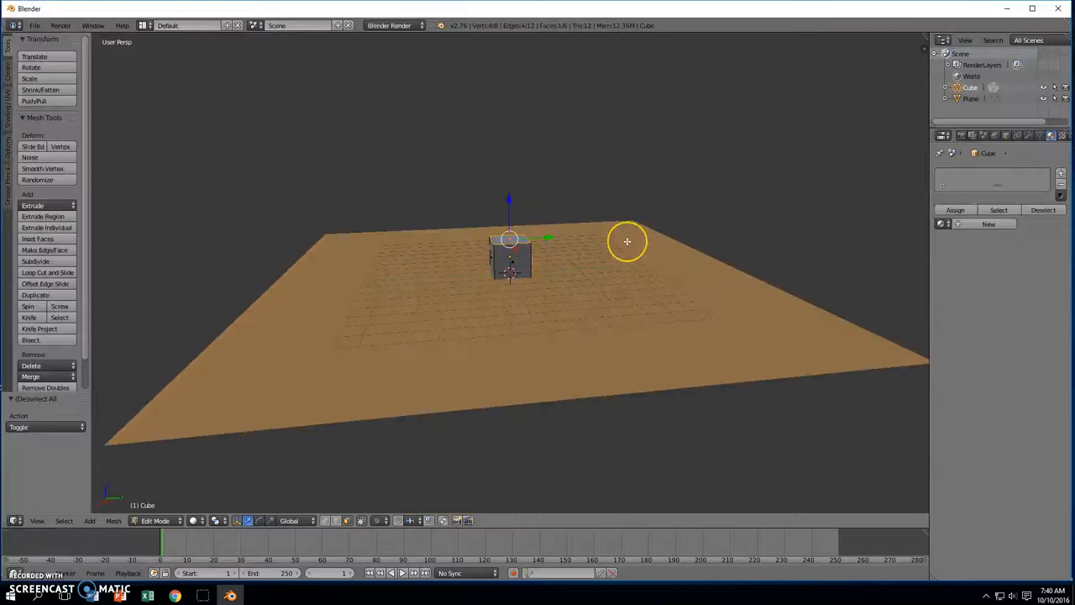
Extrude the top face up 1.411 and taper it to 0.286 for a pointed roof
{"action": "key", "text": "e"}
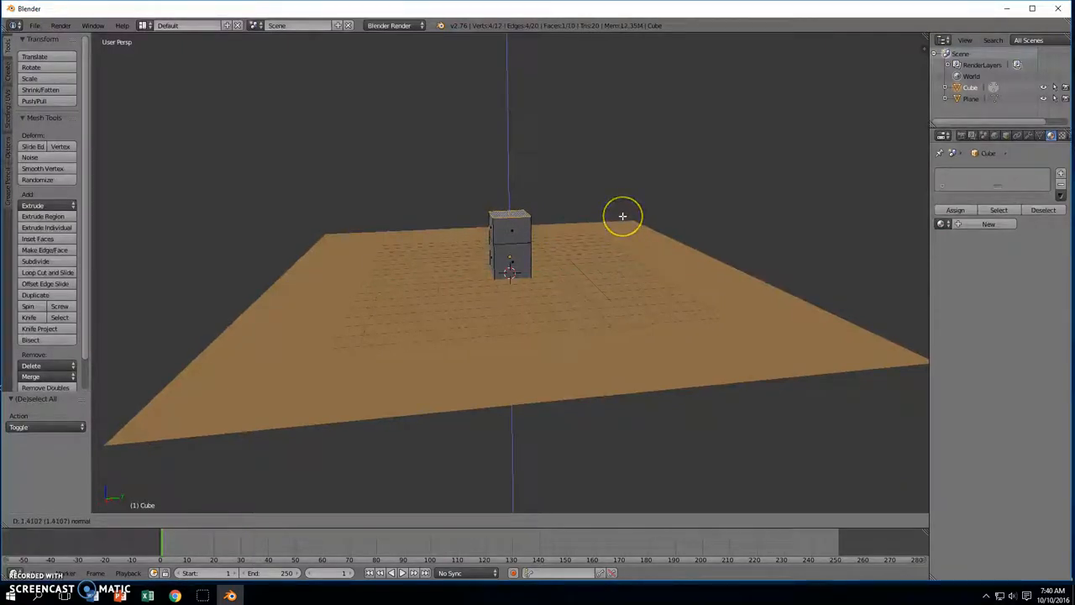
{"action": "left_click", "coordinate": [623, 216]}
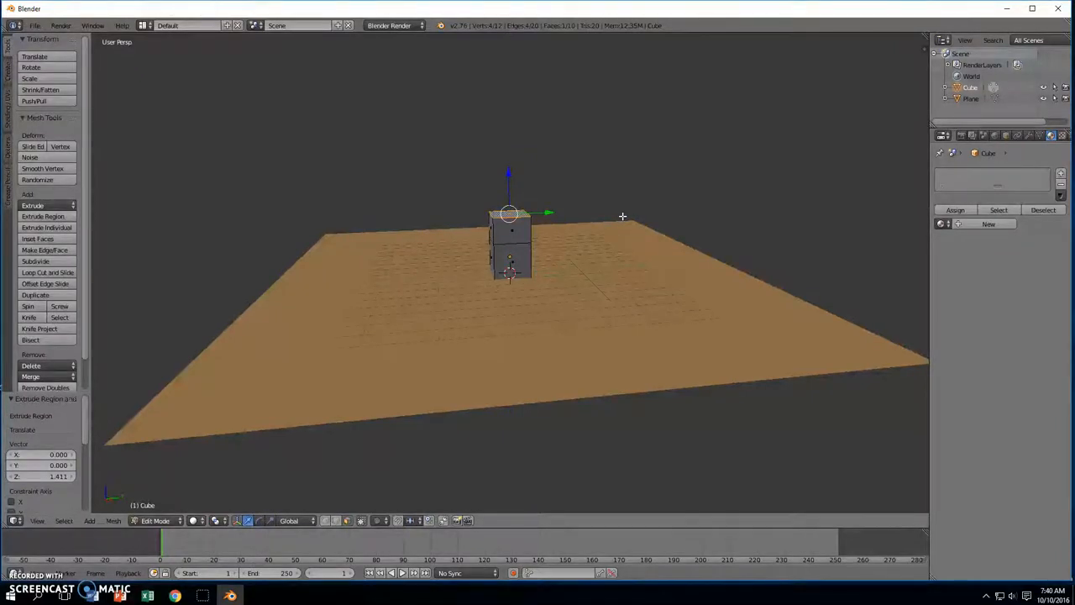
{"action": "key", "text": "s"}
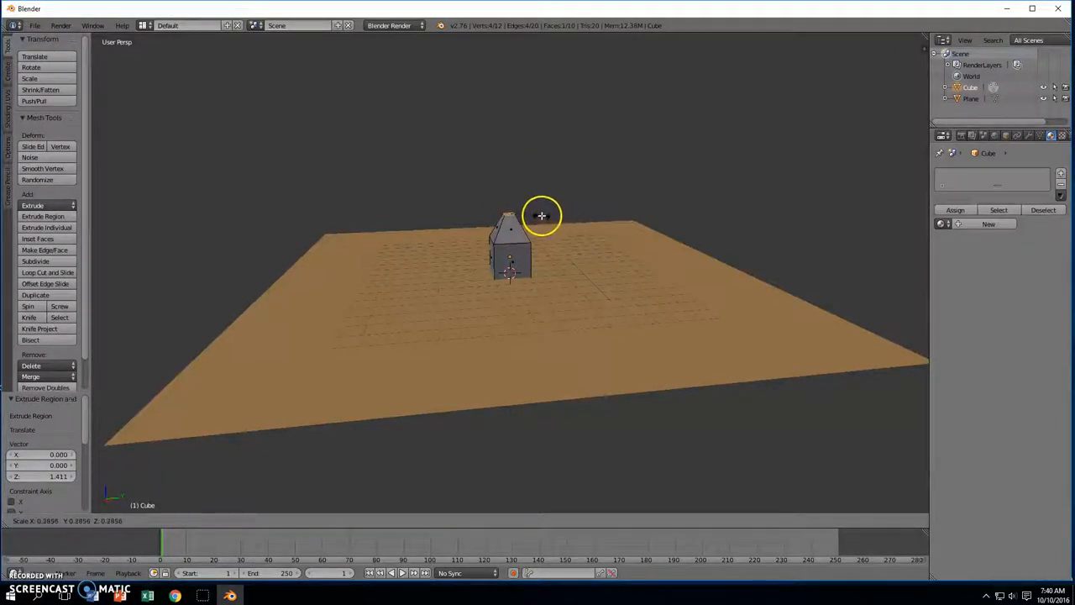
{"action": "left_click", "coordinate": [542, 216]}
{"action": "middle_click_drag", "start_coordinate": [543, 216], "coordinate": [500, 276]}
{"action": "key", "text": "a"}
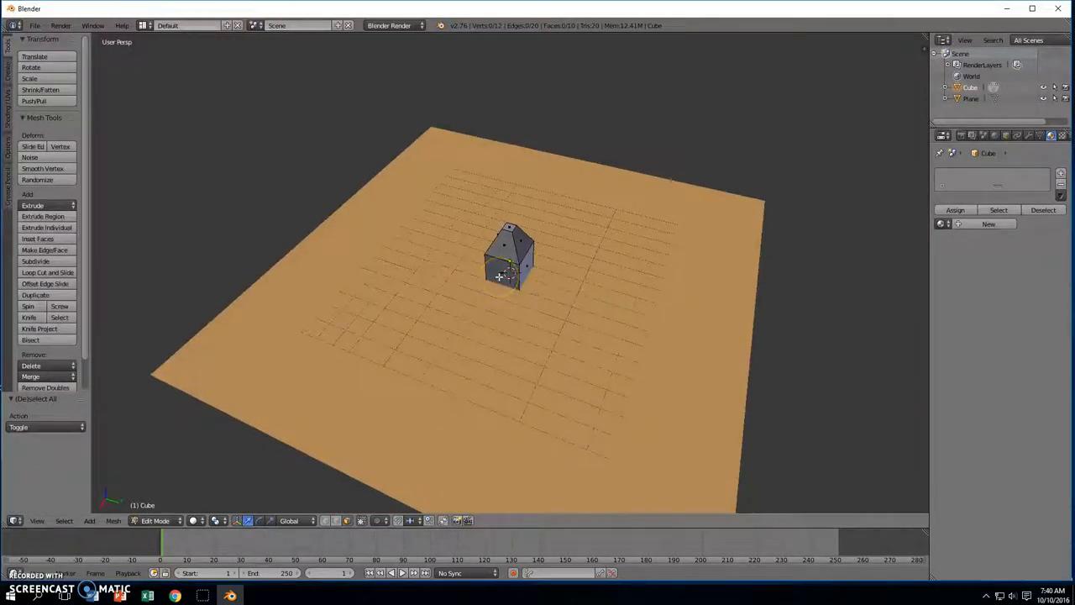
{"action": "key", "text": "Tab"}
{"action": "middle_click_drag", "start_coordinate": [552, 276], "coordinate": [639, 282]}
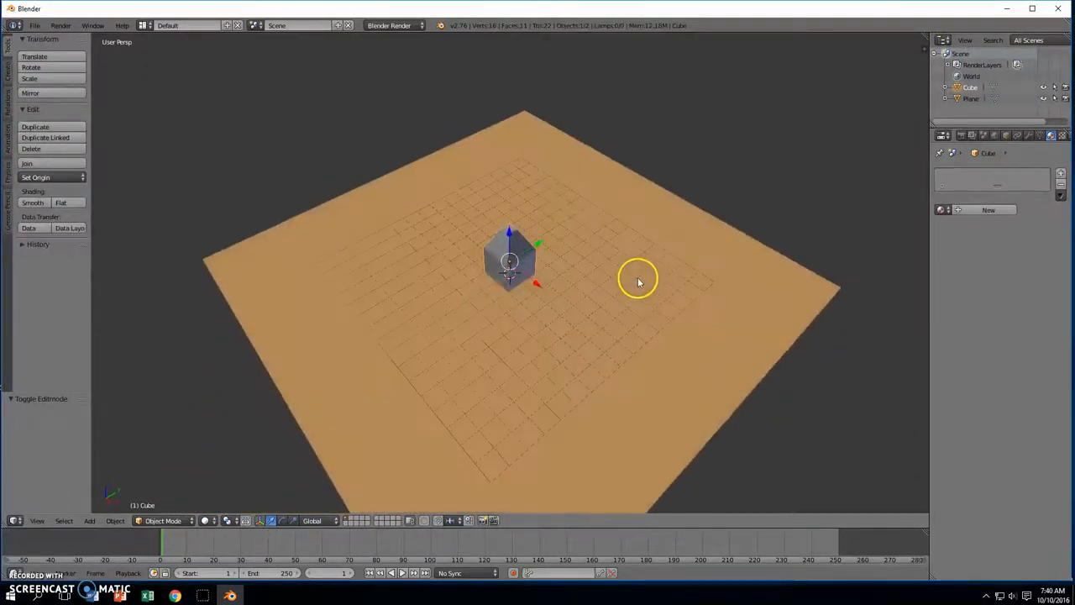
Move the house along Y and duplicate it into a row of four houses
{"action": "left_click_drag", "start_coordinate": [538, 241], "coordinate": [425, 300]}
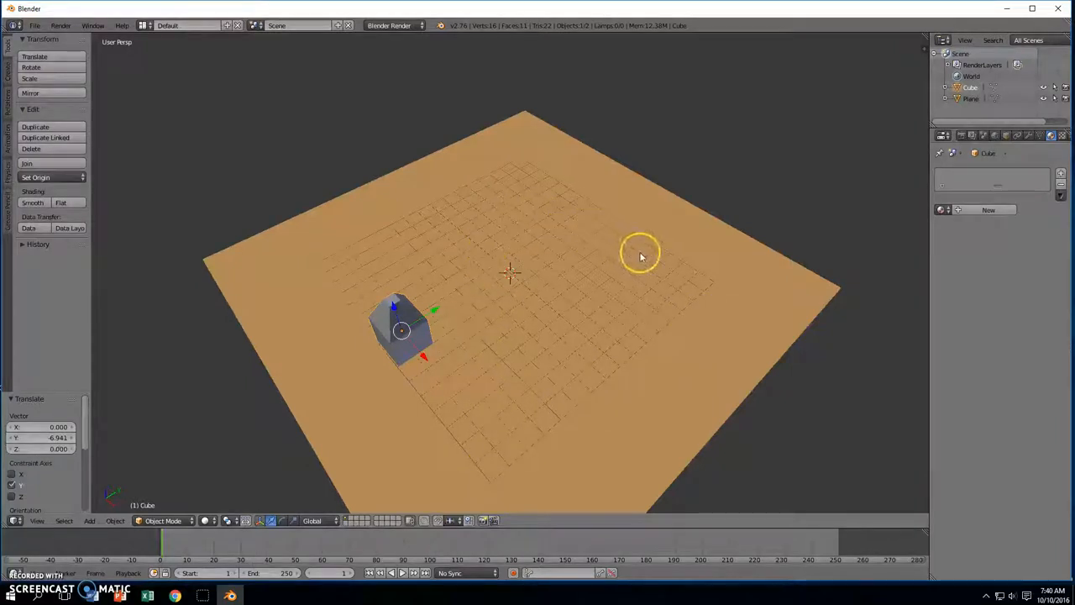
{"action": "middle_click_drag", "start_coordinate": [446, 344], "coordinate": [561, 325]}
{"action": "key", "text": "shift+d"}
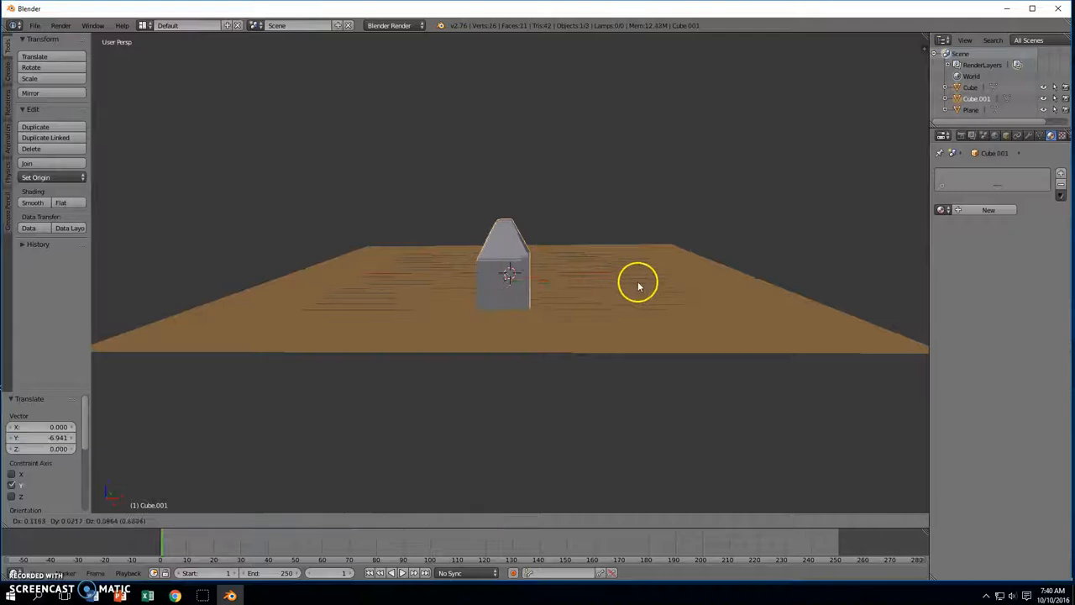
{"action": "key", "text": "shift+d"}
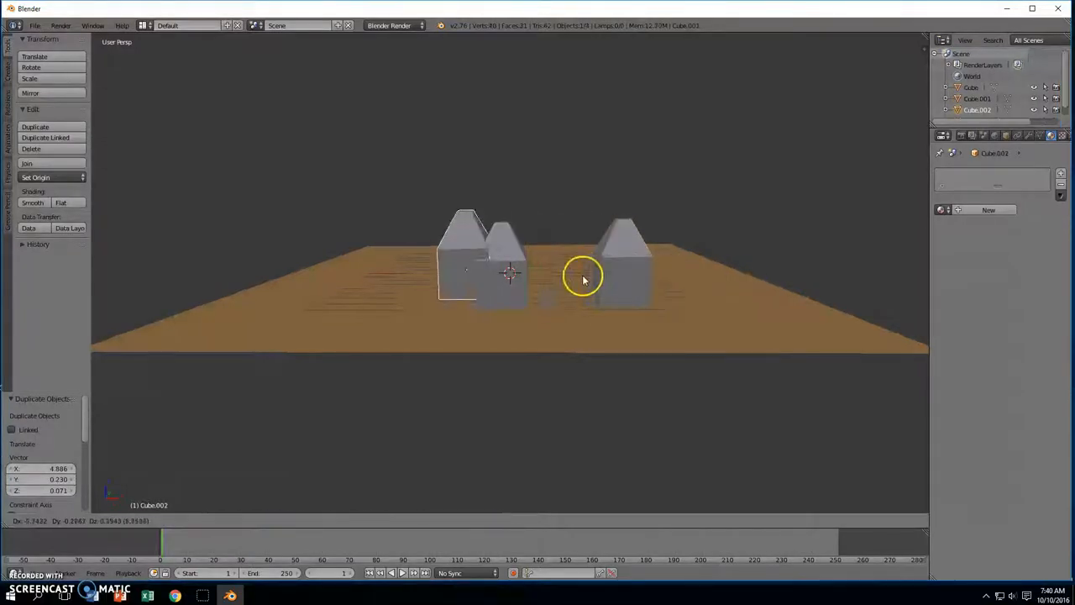
{"action": "left_click", "coordinate": [535, 287]}
{"action": "key", "text": "shift+d"}
{"action": "left_click", "coordinate": [448, 286]}
{"action": "middle_click_drag", "start_coordinate": [614, 281], "coordinate": [446, 288]}
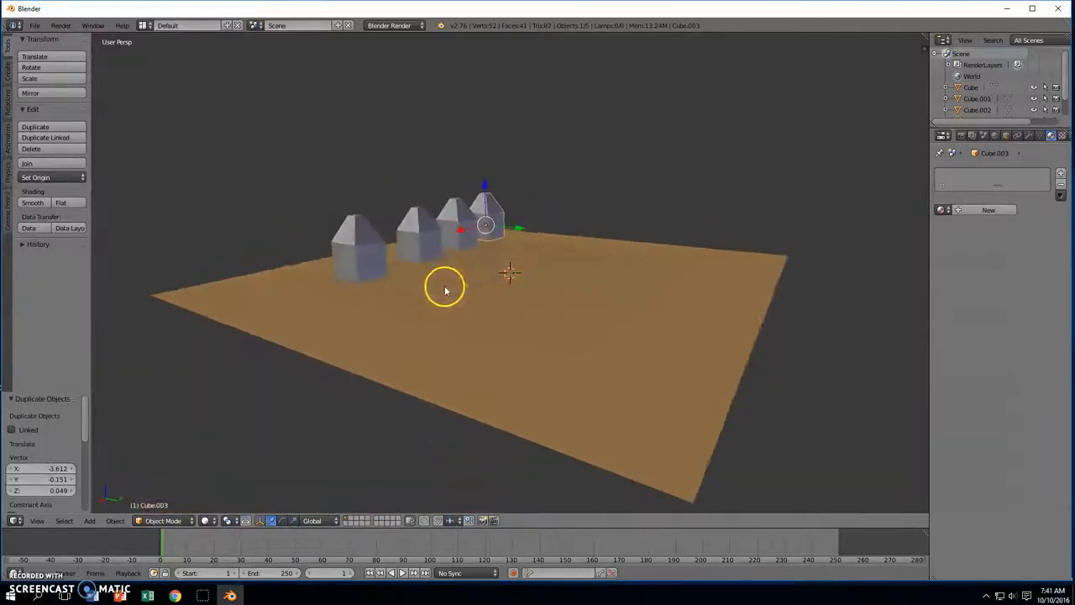
{"action": "key", "text": "g"}
{"action": "key", "text": "z"}
{"action": "left_click", "coordinate": [490, 192]}
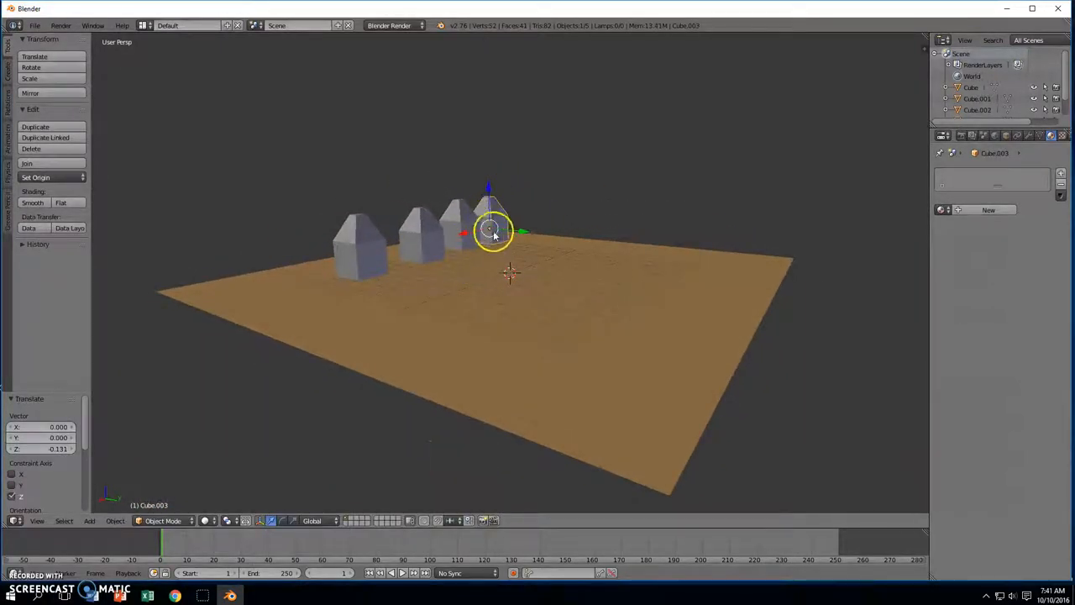
Select the row of four houses and duplicate it three times into a four-by-four grid
{"action": "right_click", "coordinate": [464, 230]}
{"action": "right_click", "coordinate": [424, 239]}
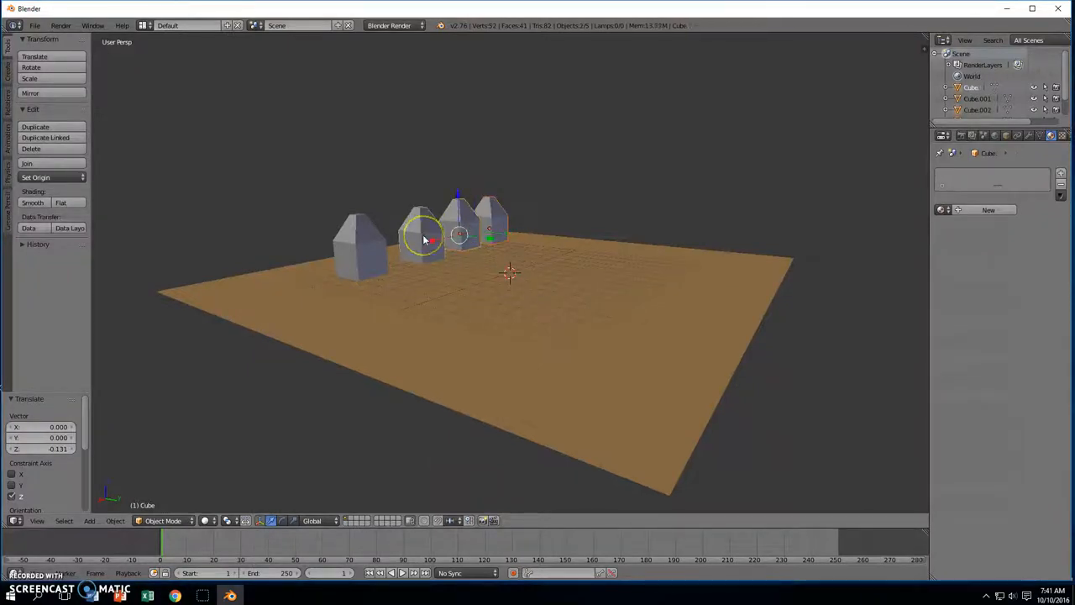
{"action": "right_click", "coordinate": [364, 253]}
{"action": "middle_click_drag", "start_coordinate": [418, 271], "coordinate": [458, 281]}
{"action": "key", "text": "shift+d"}
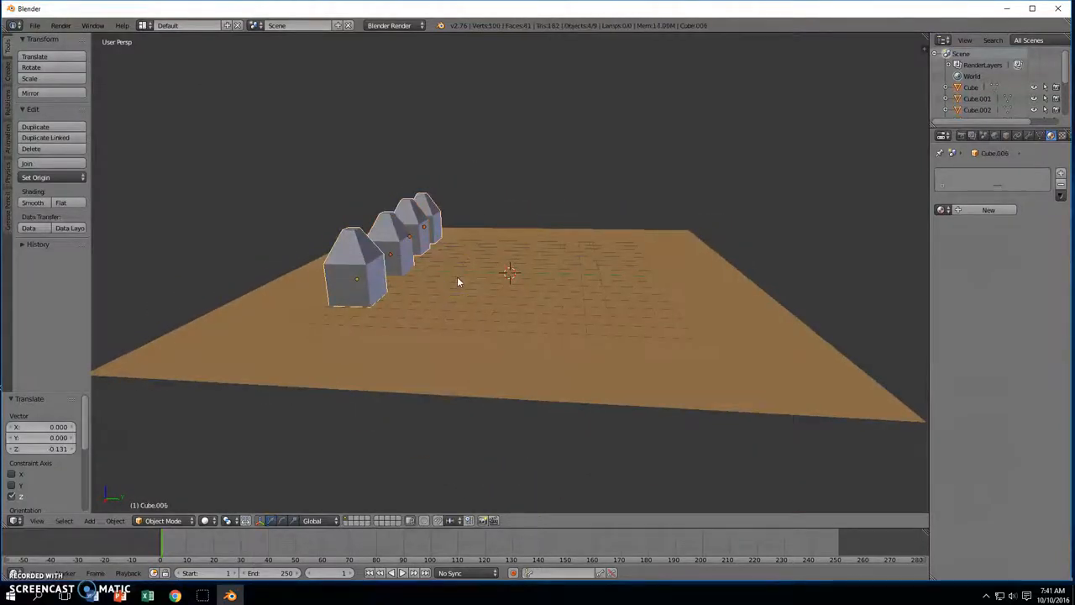
{"action": "left_click", "coordinate": [535, 279]}
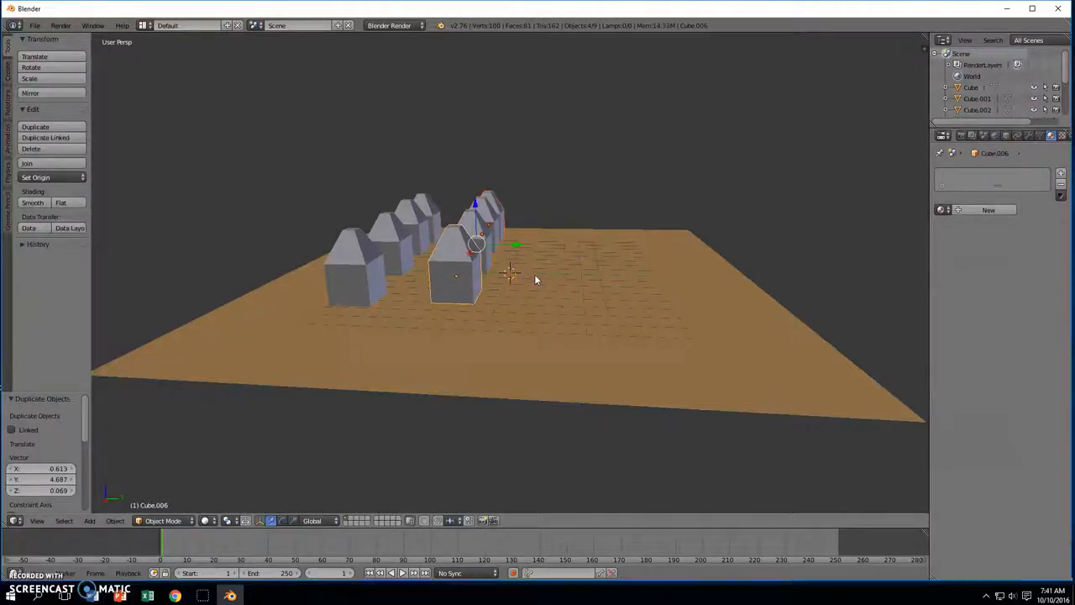
{"action": "key", "text": "shift+d"}
{"action": "left_click", "coordinate": [606, 283]}
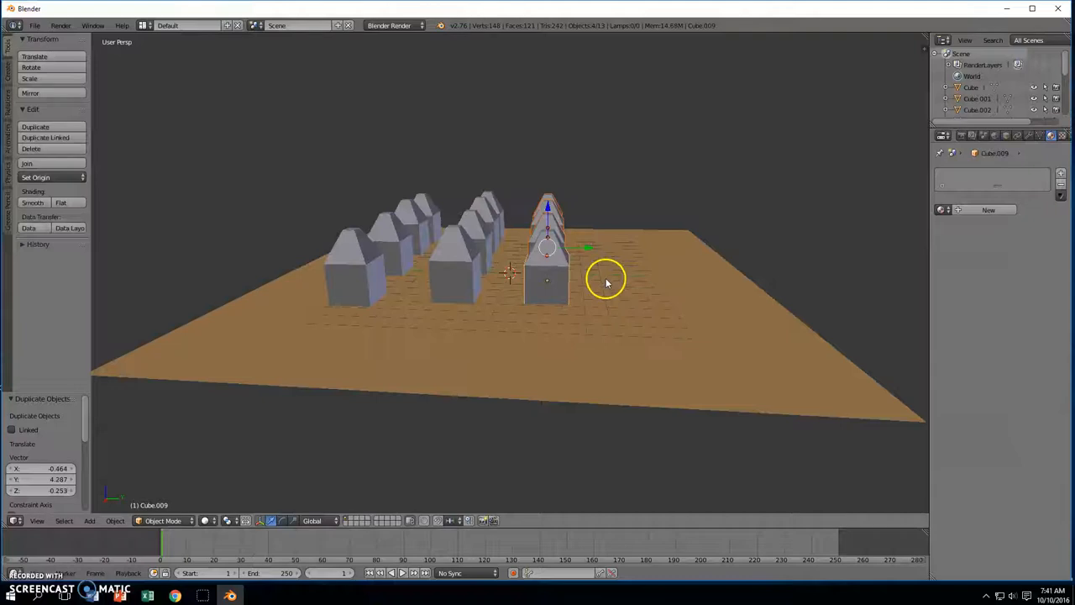
{"action": "key", "text": "shift+f"}
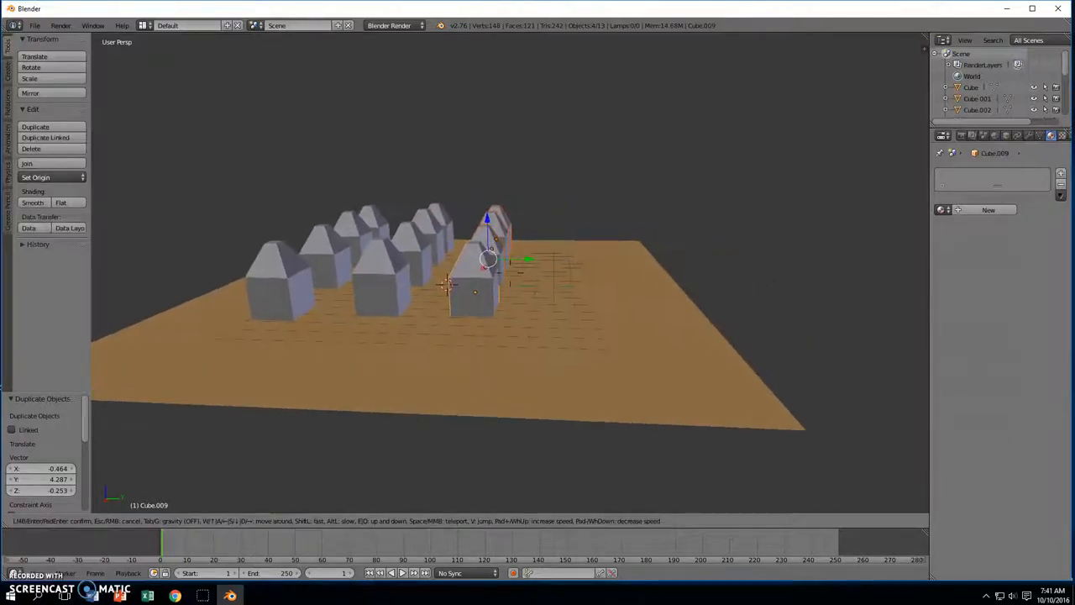
{"action": "left_click", "coordinate": [511, 277]}
{"action": "key", "text": "shift+d"}
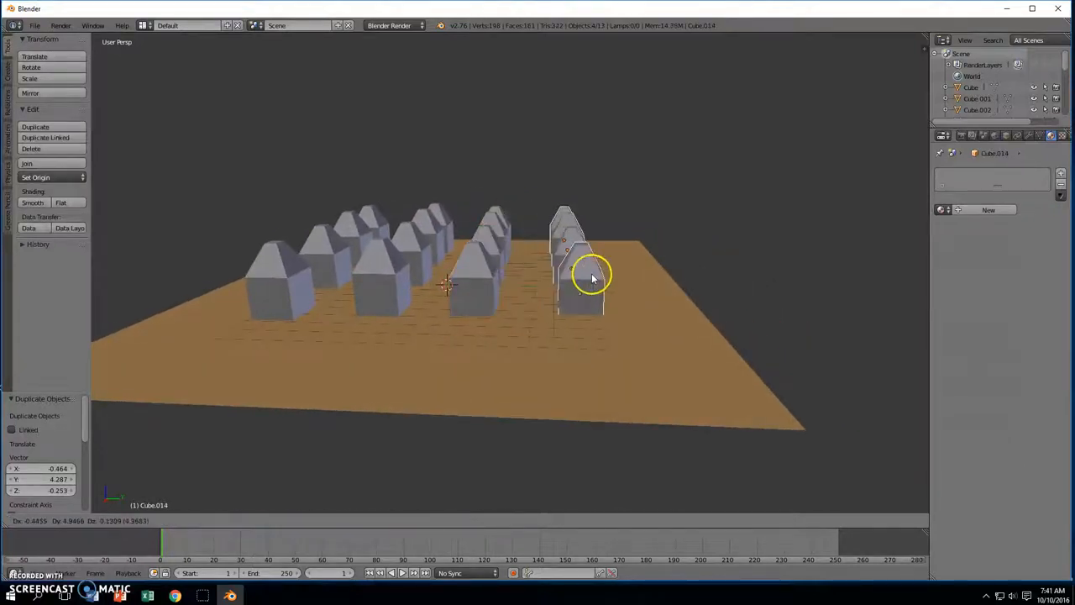
{"action": "left_click", "coordinate": [596, 274]}
{"action": "middle_click_drag", "start_coordinate": [595, 274], "coordinate": [485, 336]}
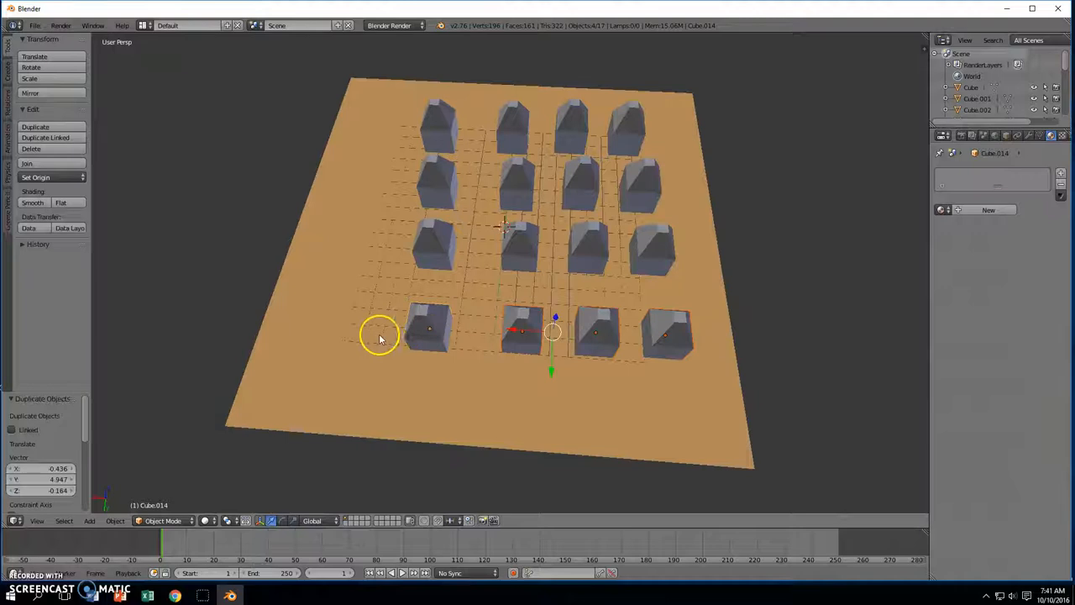
Shift several houses sideways across the plane so the grid becomes irregular
{"action": "key", "text": "a"}
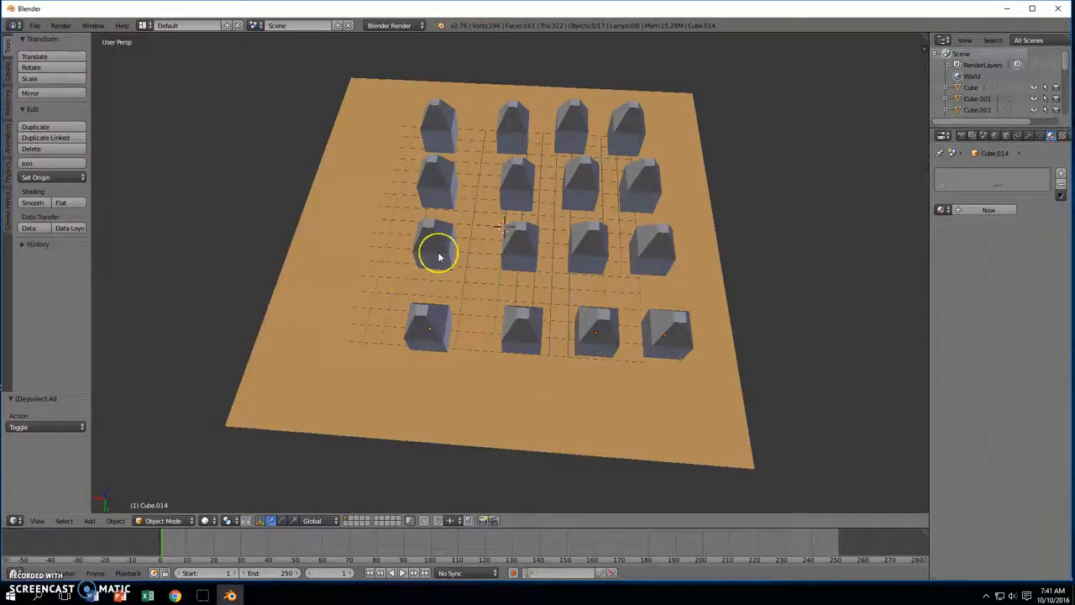
{"action": "left_click_drag", "start_coordinate": [435, 247], "coordinate": [396, 243]}
{"action": "right_click", "coordinate": [432, 322]}
{"action": "left_click_drag", "start_coordinate": [432, 322], "coordinate": [375, 320]}
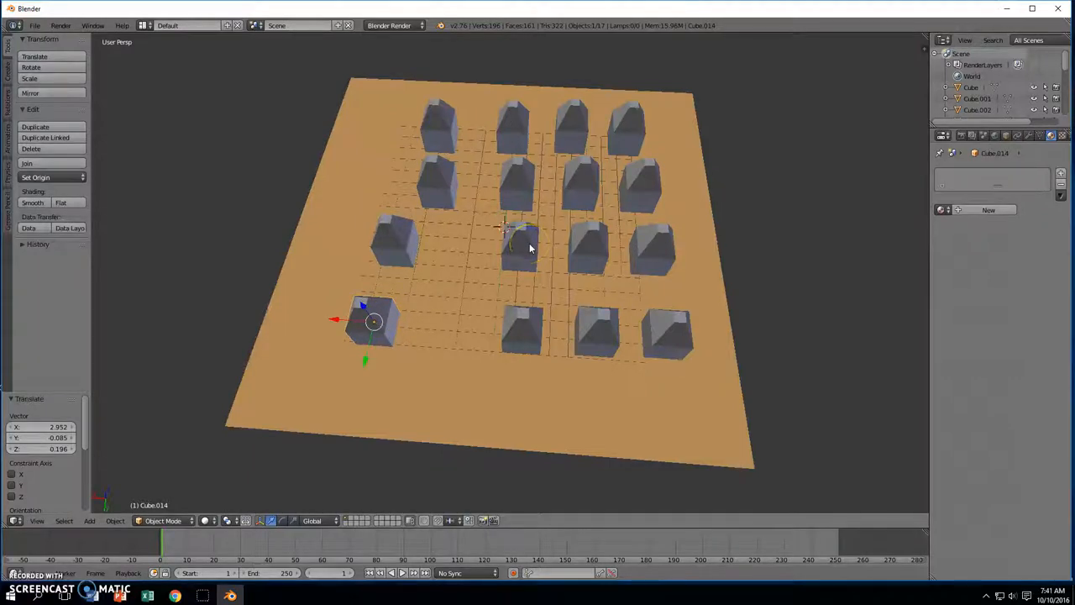
{"action": "left_click_drag", "start_coordinate": [529, 248], "coordinate": [502, 269]}
{"action": "right_click", "coordinate": [519, 188]}
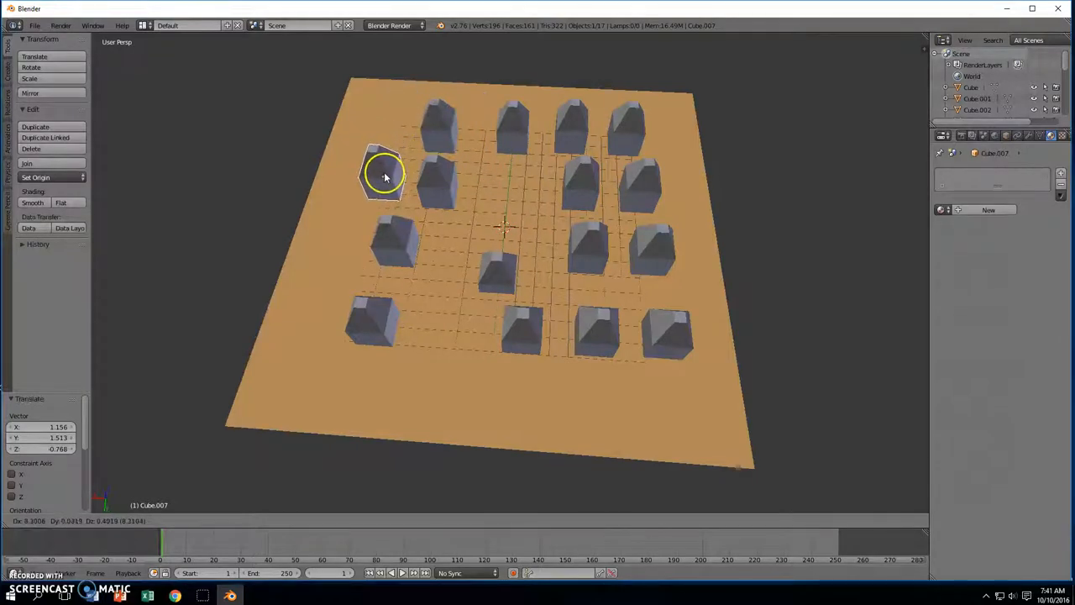
{"action": "left_click", "coordinate": [391, 177]}
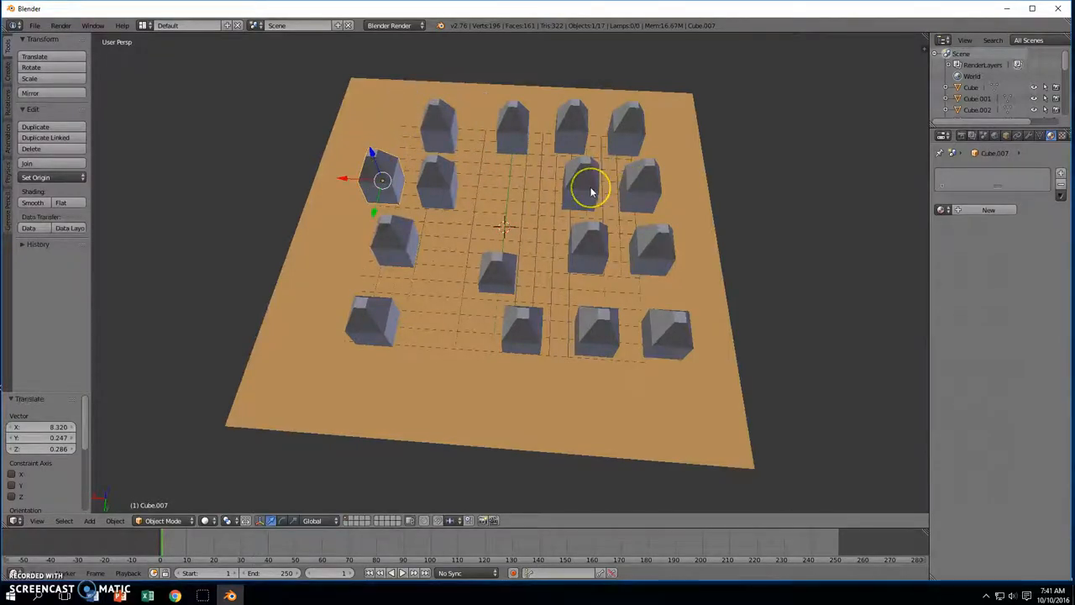
{"action": "left_click_drag", "start_coordinate": [591, 191], "coordinate": [683, 151]}
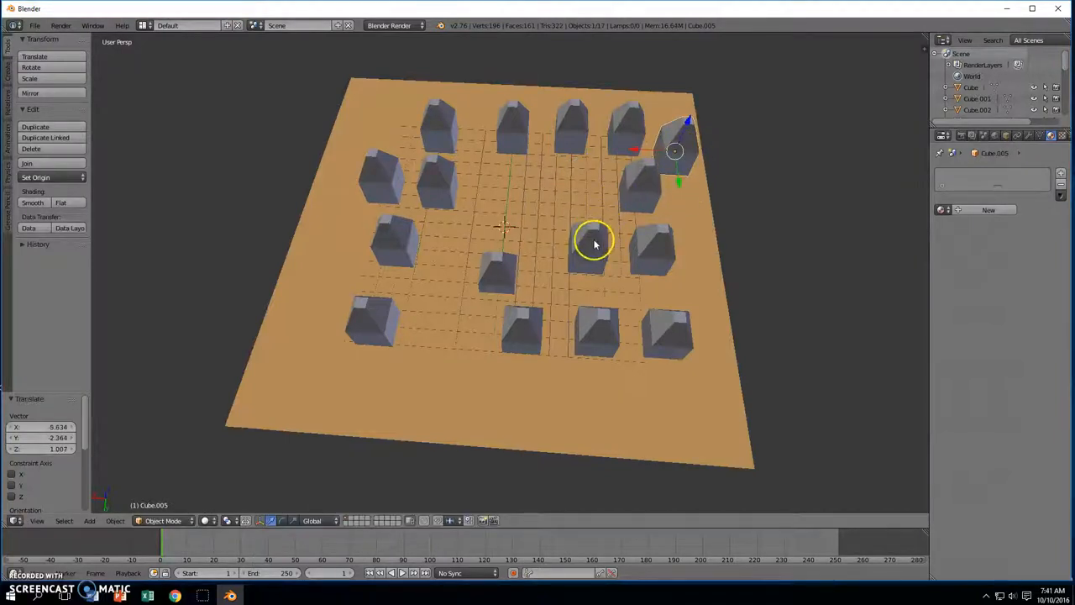
{"action": "left_click_drag", "start_coordinate": [593, 245], "coordinate": [561, 263]}
{"action": "right_click", "coordinate": [521, 335]}
{"action": "left_click_drag", "start_coordinate": [521, 335], "coordinate": [488, 329]}
{"action": "right_click", "coordinate": [594, 335]}
{"action": "left_click_drag", "start_coordinate": [594, 335], "coordinate": [549, 329]}
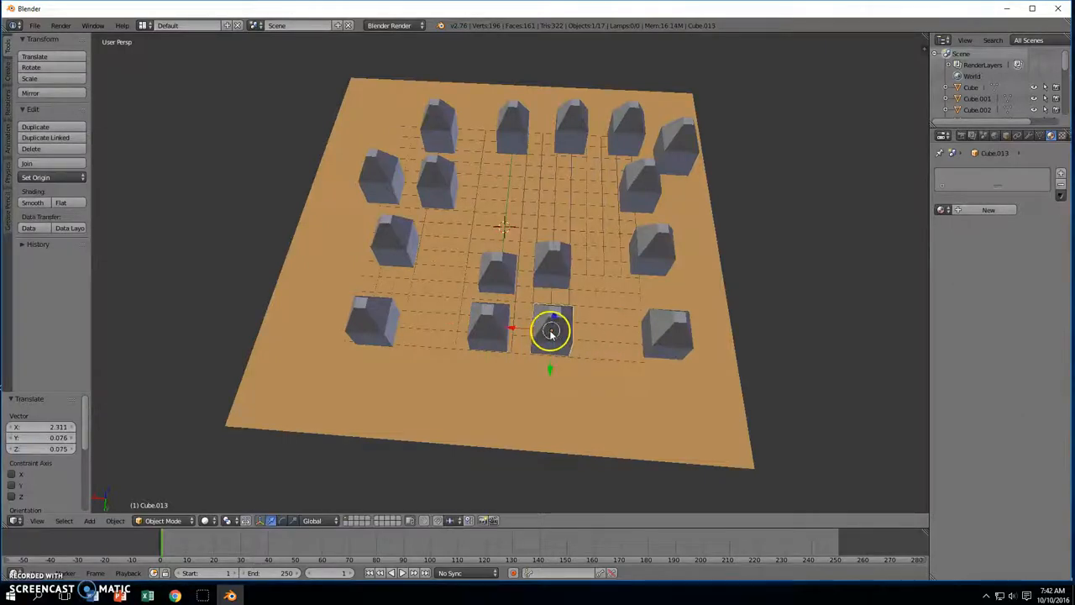
{"action": "middle_click_drag", "start_coordinate": [569, 274], "coordinate": [677, 255]}
Lower the centre house and raise Cube.008 by 0.926 along Z
{"action": "right_click", "coordinate": [589, 277]}
{"action": "key", "text": "g"}
{"action": "key", "text": "z"}
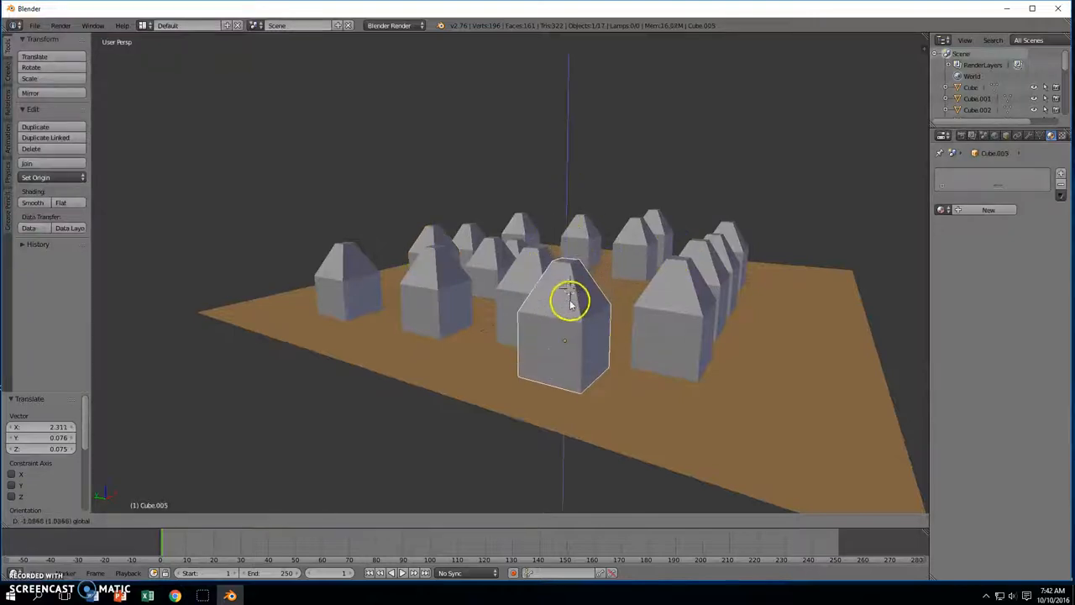
{"action": "left_click", "coordinate": [571, 309]}
{"action": "middle_click_drag", "start_coordinate": [588, 303], "coordinate": [571, 288]}
{"action": "right_click", "coordinate": [513, 270]}
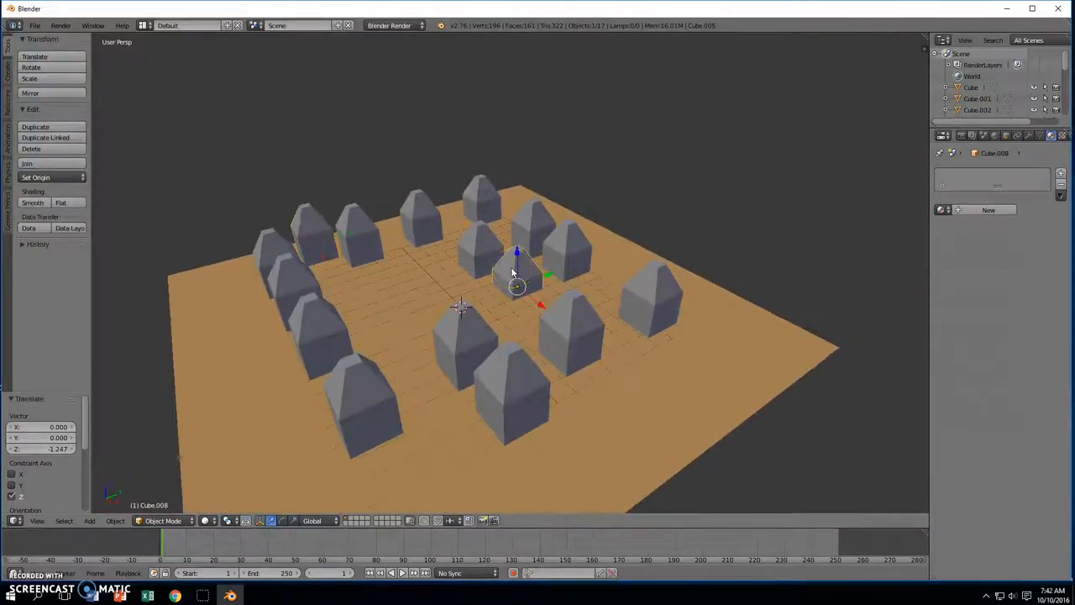
{"action": "left_click_drag", "start_coordinate": [517, 254], "coordinate": [518, 241]}
{"action": "middle_click_drag", "start_coordinate": [667, 244], "coordinate": [609, 275]}
{"action": "middle_click_drag", "start_coordinate": [538, 294], "coordinate": [501, 322]}
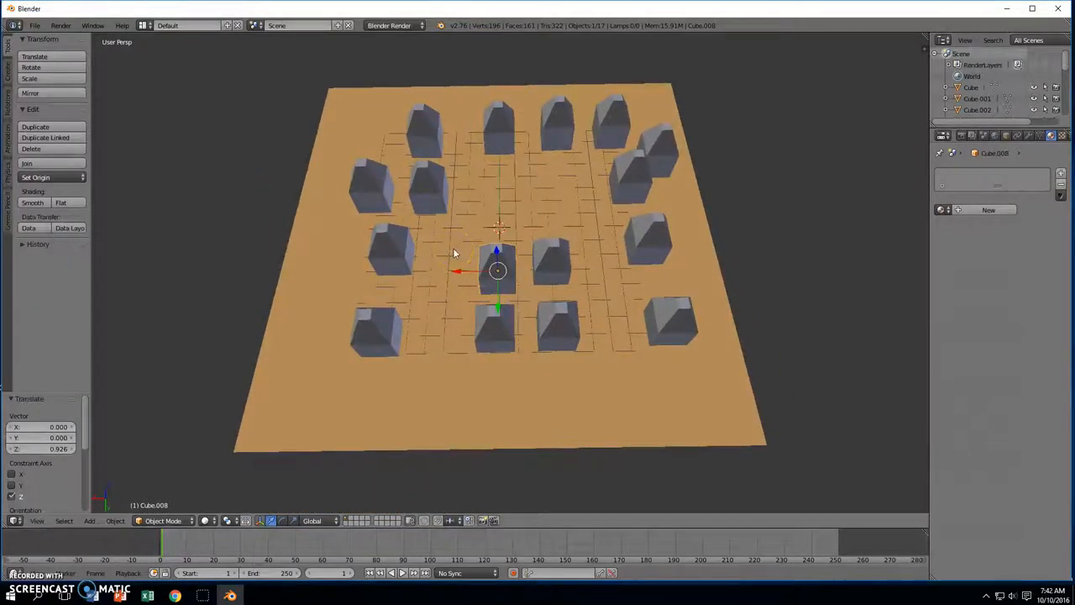
{"action": "middle_click_drag", "start_coordinate": [452, 248], "coordinate": [518, 237]}
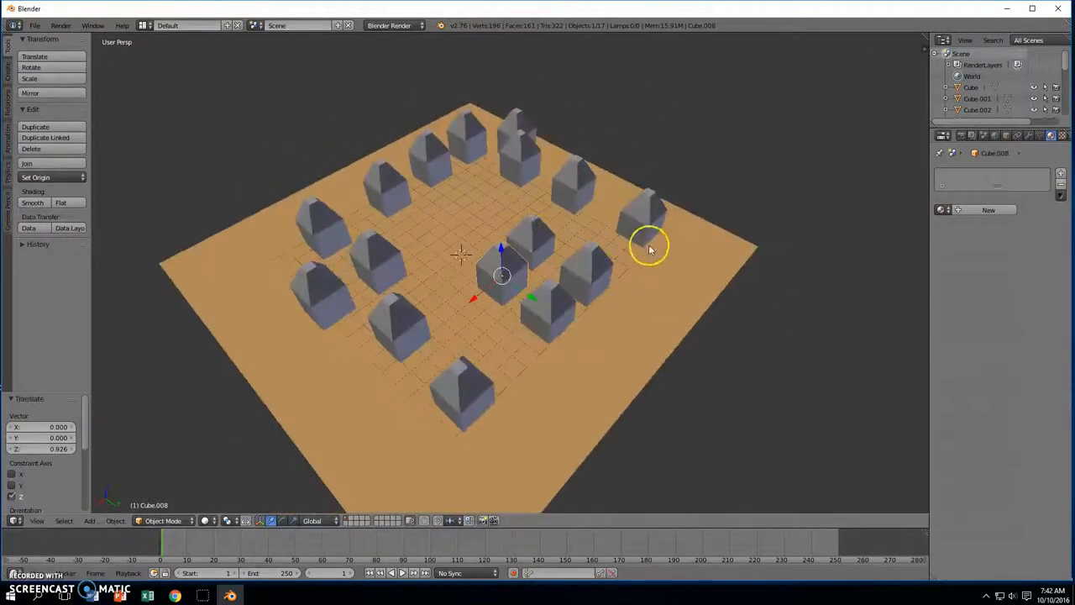
Add a monkey head near the front-left, raise it 0.999 on Z and scale it to 0.375
{"action": "key", "text": "shift+a"}
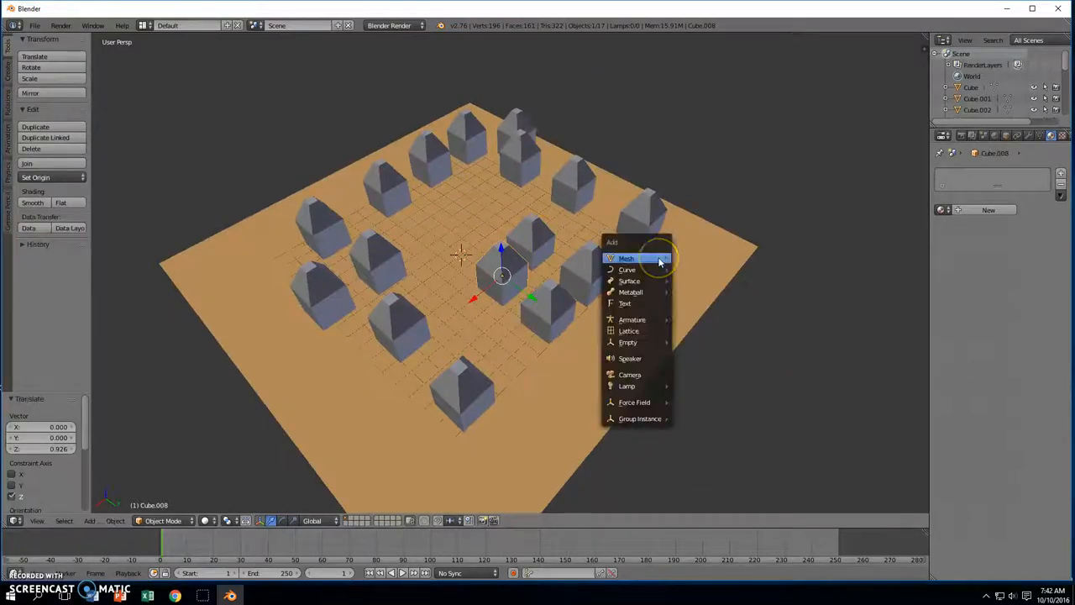
{"action": "mouse_move", "coordinate": [660, 262]}
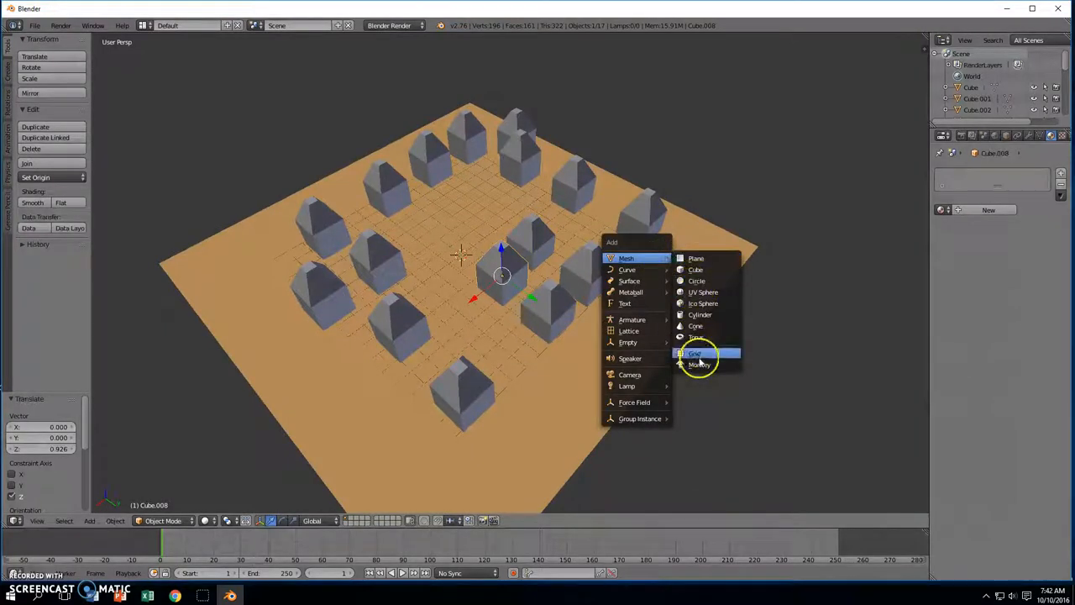
{"action": "left_click", "coordinate": [700, 365]}
{"action": "middle_click_drag", "start_coordinate": [617, 306], "coordinate": [554, 339]}
{"action": "left_click_drag", "start_coordinate": [499, 254], "coordinate": [508, 397]}
{"action": "left_click_drag", "start_coordinate": [463, 367], "coordinate": [404, 365]}
{"action": "middle_click_drag", "start_coordinate": [403, 365], "coordinate": [474, 285]}
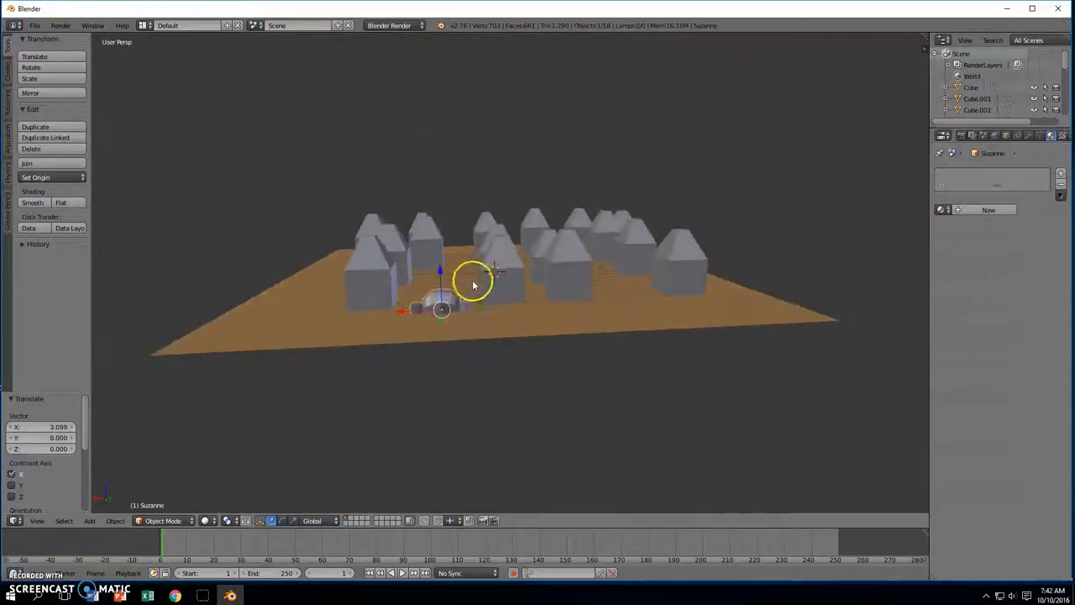
{"action": "left_click_drag", "start_coordinate": [442, 271], "coordinate": [446, 251]}
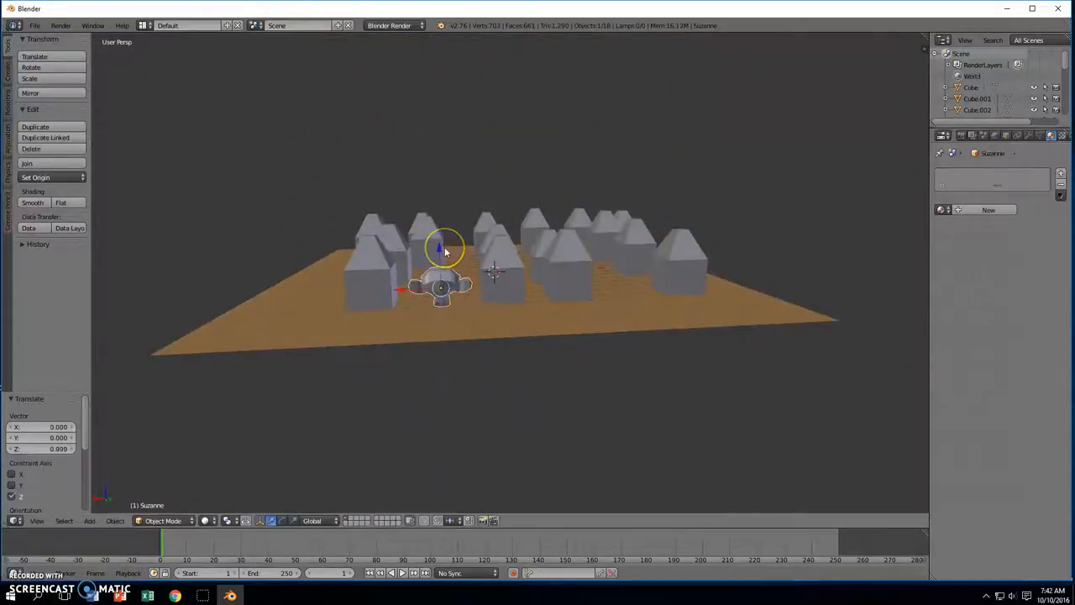
{"action": "key", "text": "s"}
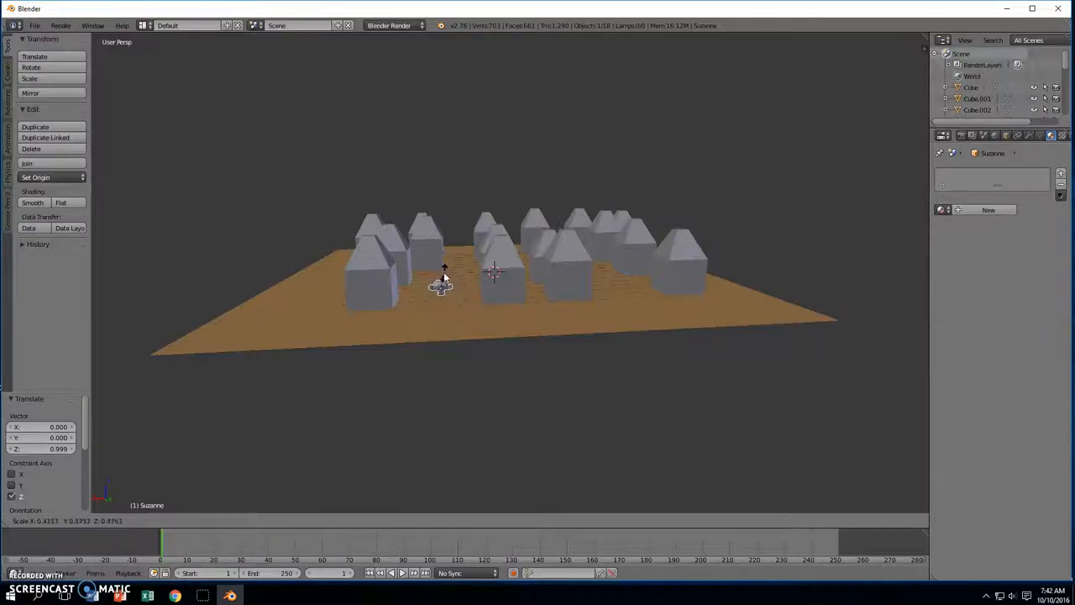
{"action": "left_click", "coordinate": [446, 272]}
{"action": "middle_click_drag", "start_coordinate": [446, 271], "coordinate": [575, 360]}
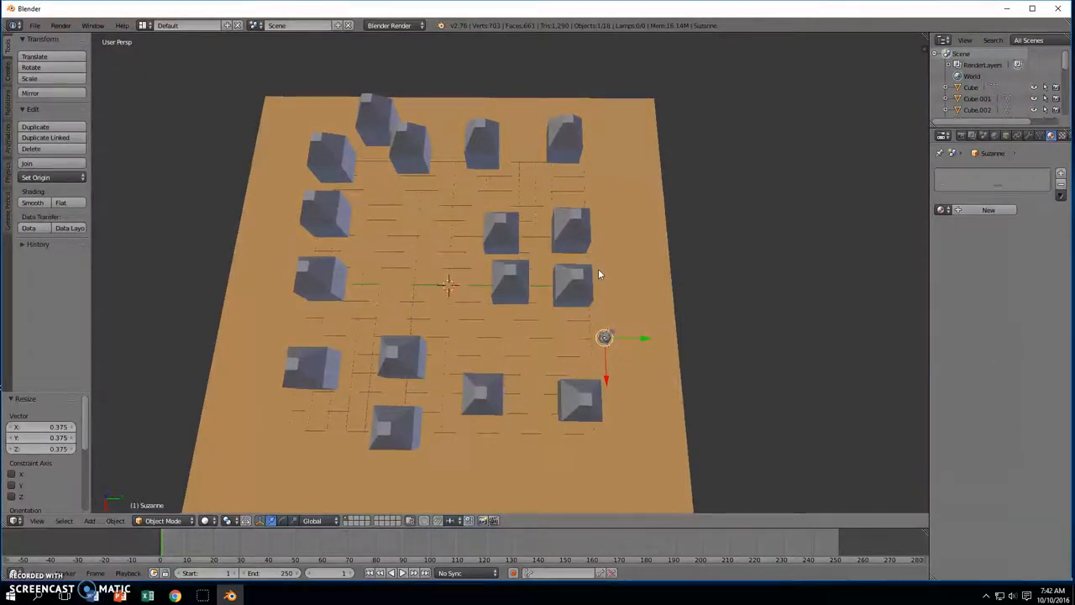
Add a NurbsPath curve and move it to the right of the houses
{"action": "key", "text": "shift+a"}
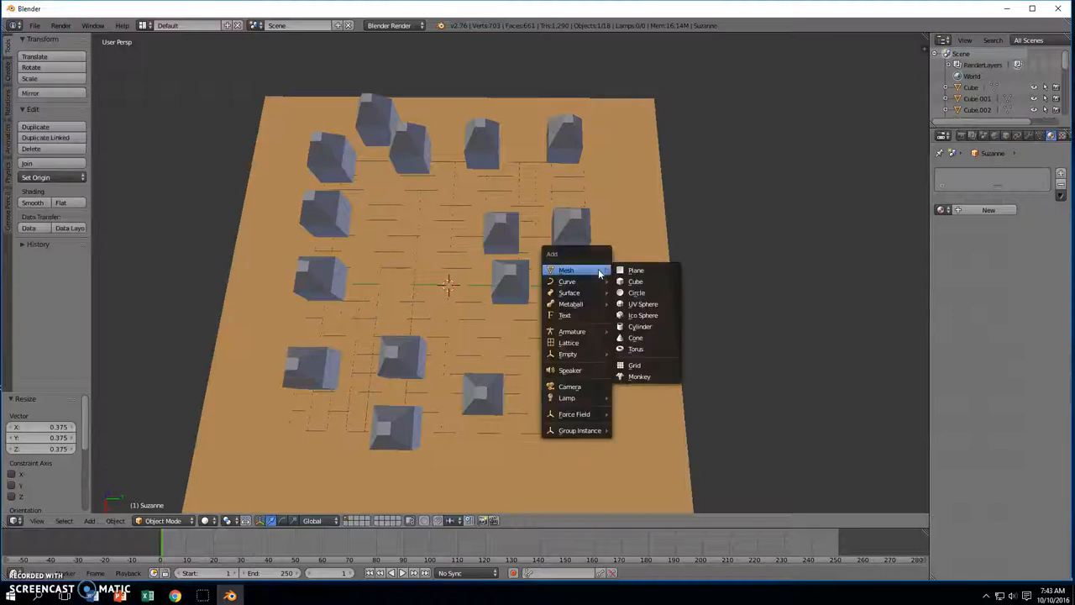
{"action": "left_click", "coordinate": [602, 284]}
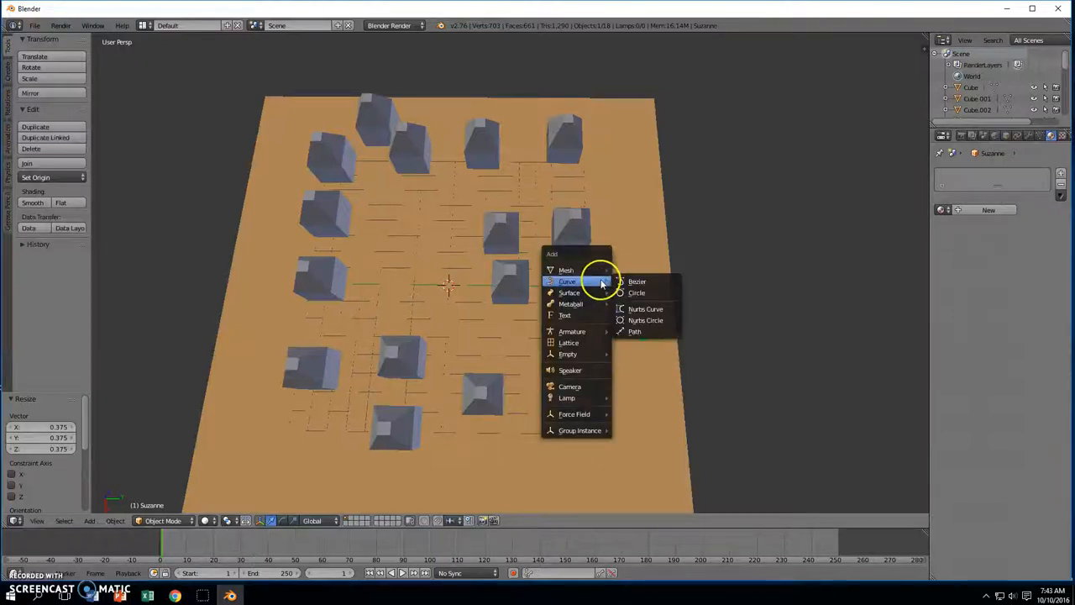
{"action": "left_click", "coordinate": [644, 331]}
{"action": "middle_click_drag", "start_coordinate": [511, 312], "coordinate": [520, 249]}
{"action": "key", "text": "g"}
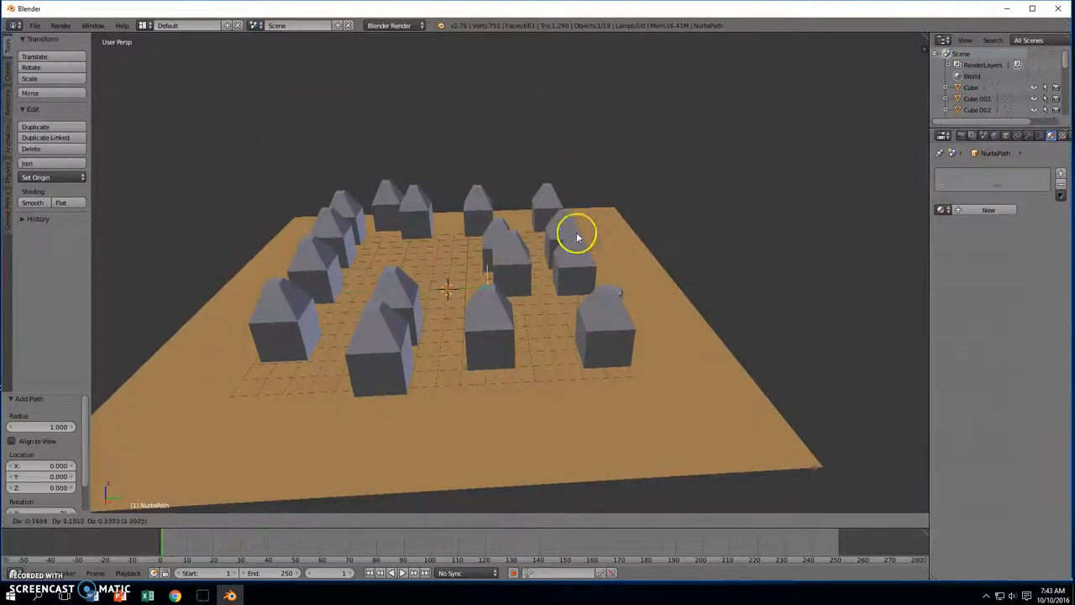
{"action": "left_click", "coordinate": [614, 223]}
{"action": "middle_click_drag", "start_coordinate": [615, 222], "coordinate": [619, 293]}
Rotate and reposition the path, turning it to about -23.4° and sliding it along Y
{"action": "key", "text": "r"}
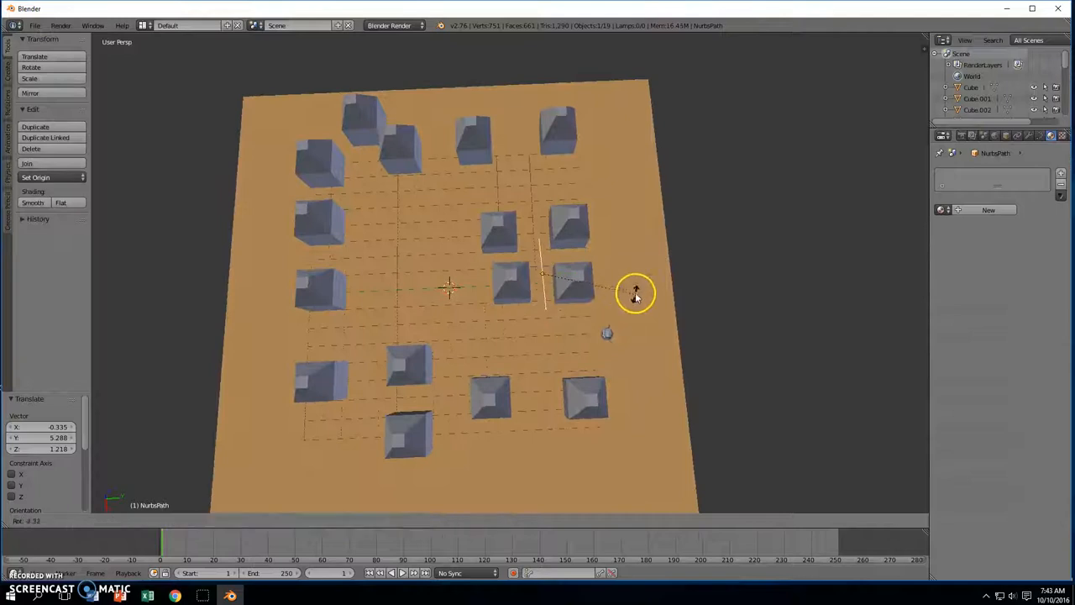
{"action": "left_click", "coordinate": [496, 311]}
{"action": "middle_click_drag", "start_coordinate": [626, 300], "coordinate": [561, 237]}
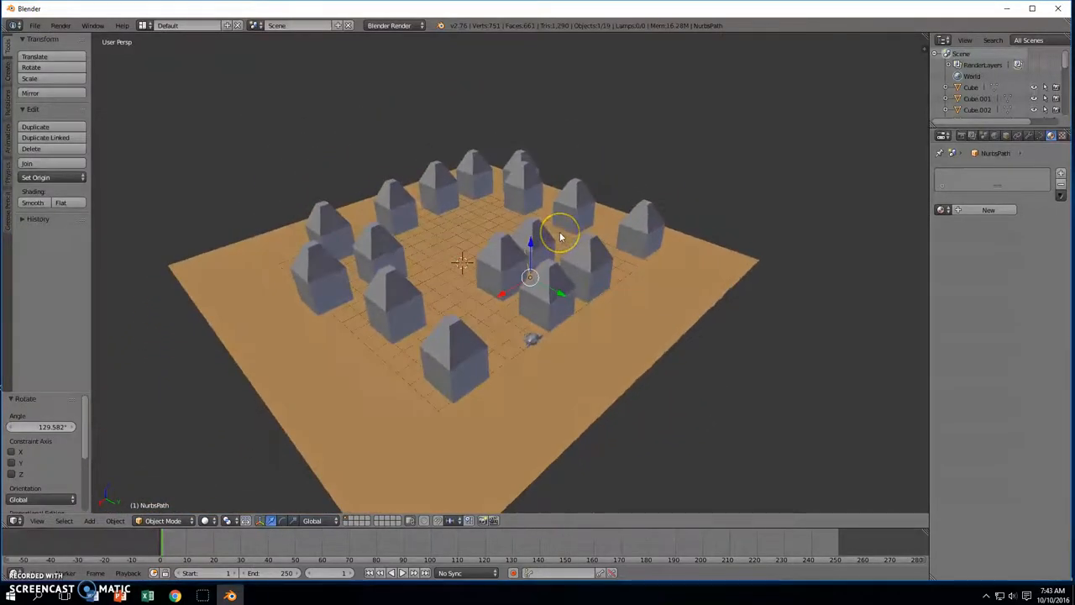
{"action": "key", "text": "g"}
{"action": "left_click", "coordinate": [492, 240]}
{"action": "middle_click_drag", "start_coordinate": [492, 240], "coordinate": [566, 319]}
{"action": "key", "text": "r"}
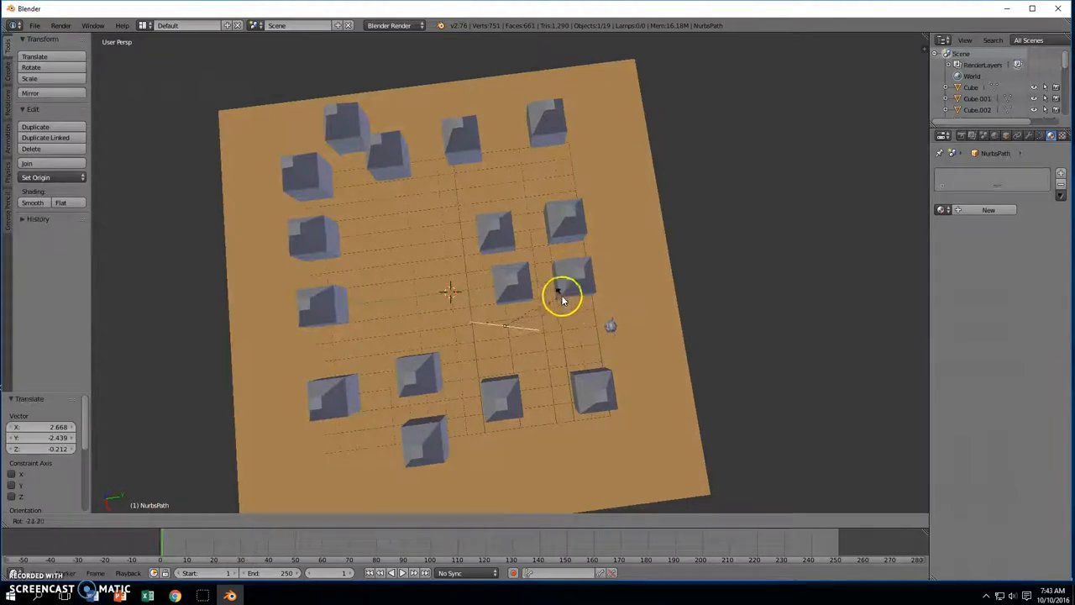
{"action": "left_click", "coordinate": [561, 298]}
{"action": "left_click_drag", "start_coordinate": [545, 324], "coordinate": [614, 309]}
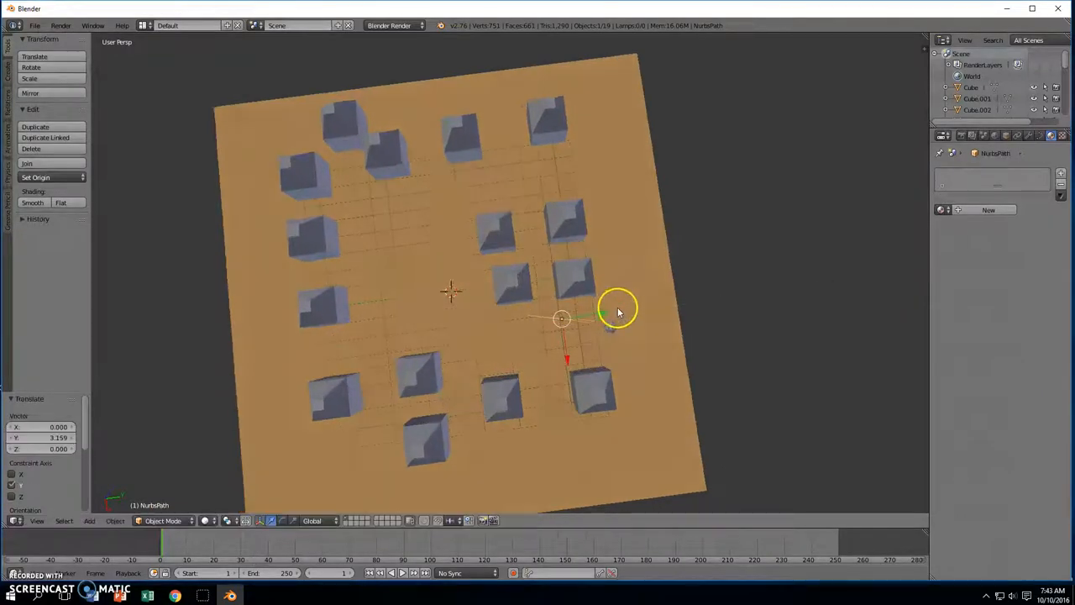
{"action": "key", "text": "r"}
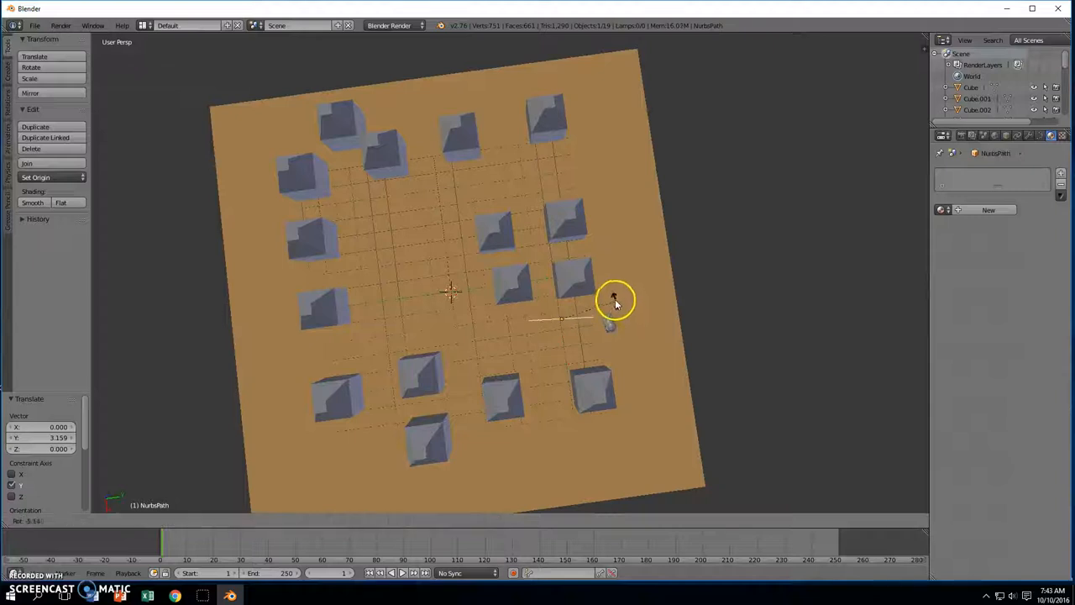
{"action": "left_click", "coordinate": [616, 303]}
Rotate the path to -17.573° and lower it 0.640 along Z onto the plane
{"action": "left_click_drag", "start_coordinate": [568, 360], "coordinate": [568, 369]}
{"action": "middle_click_drag", "start_coordinate": [602, 367], "coordinate": [614, 274]}
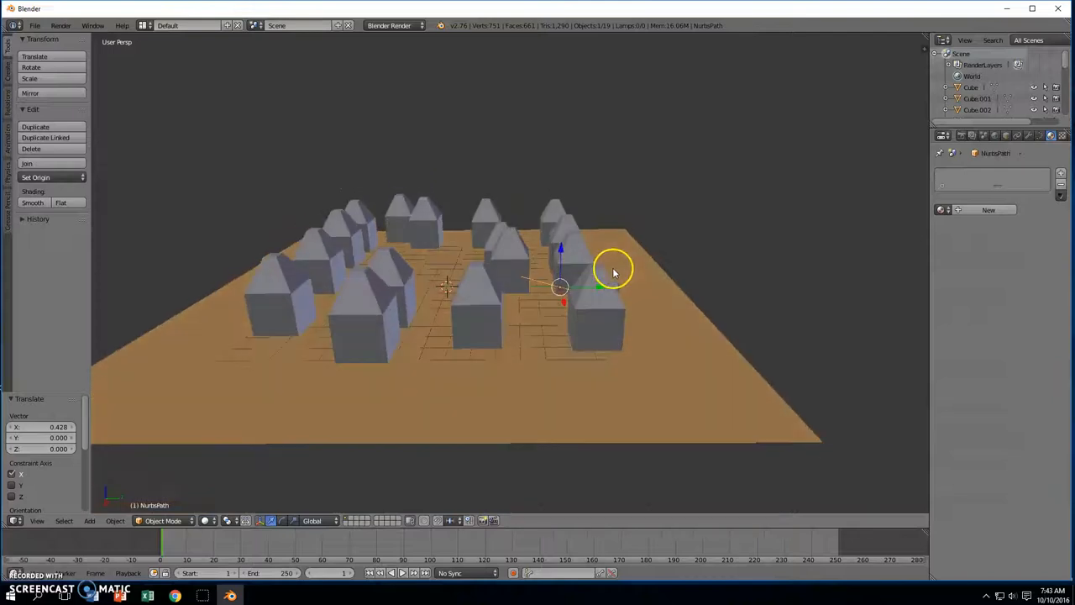
{"action": "key", "text": "r"}
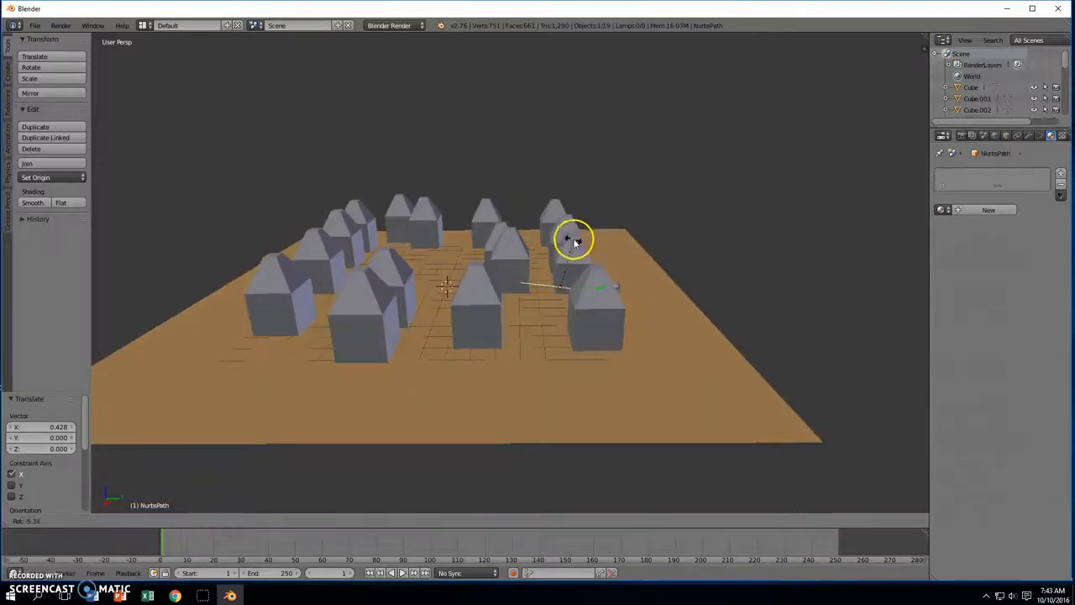
{"action": "left_click", "coordinate": [564, 242]}
{"action": "middle_click_drag", "start_coordinate": [631, 256], "coordinate": [622, 290]}
{"action": "left_click_drag", "start_coordinate": [553, 291], "coordinate": [555, 295]}
{"action": "middle_click_drag", "start_coordinate": [555, 295], "coordinate": [636, 334]}
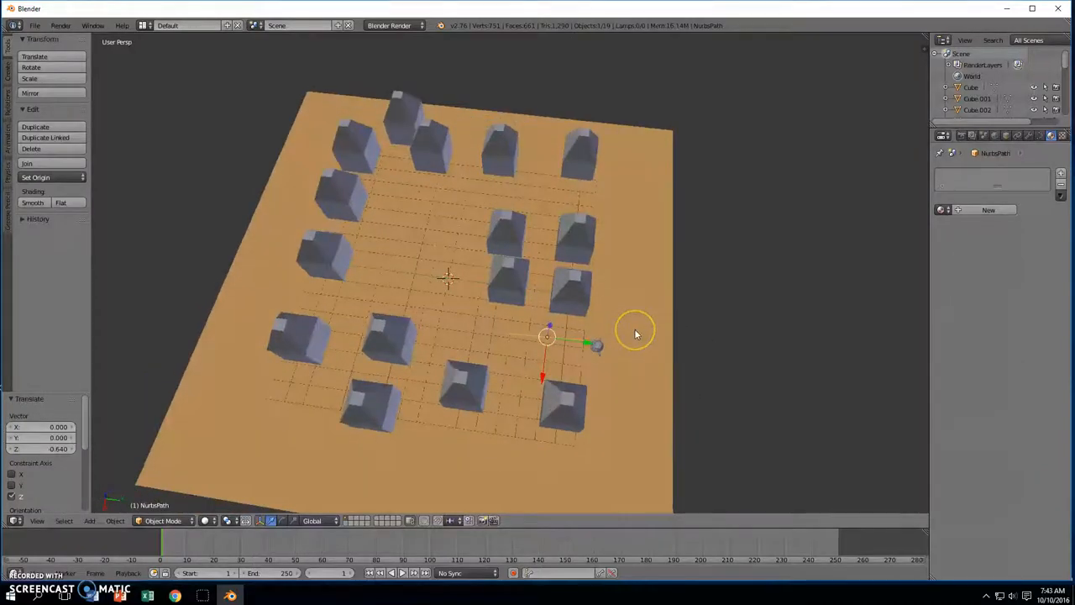
Move the path's end points so the curve starts at the monkey and lies on the ground
{"action": "key", "text": "Tab"}
{"action": "scroll", "coordinate": [634, 336], "scroll_direction": "up", "scroll_amount": 5}
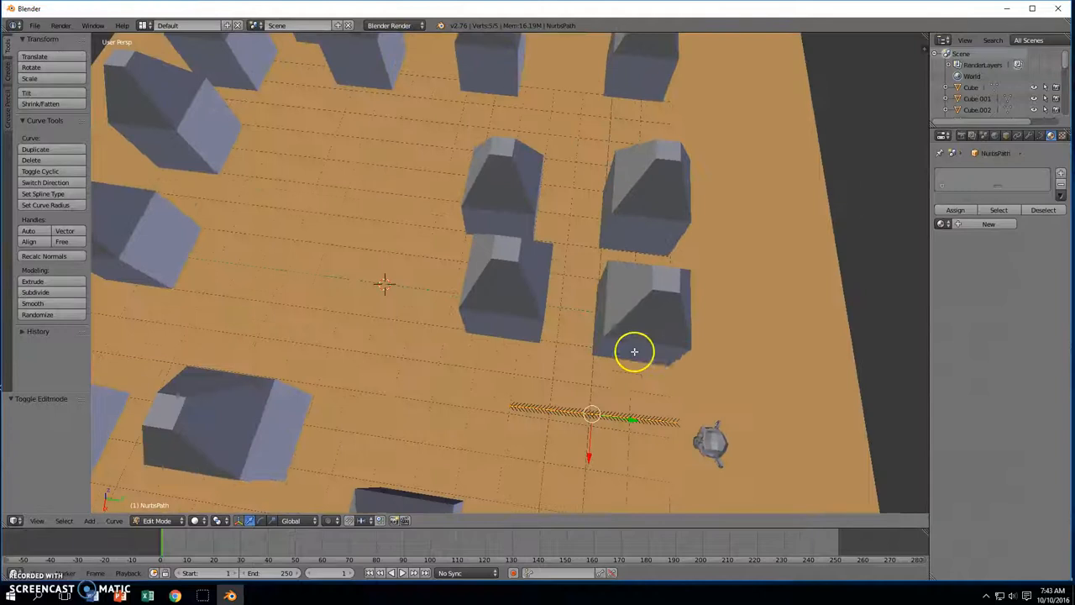
{"action": "middle_click_drag", "start_coordinate": [701, 382], "coordinate": [713, 357]}
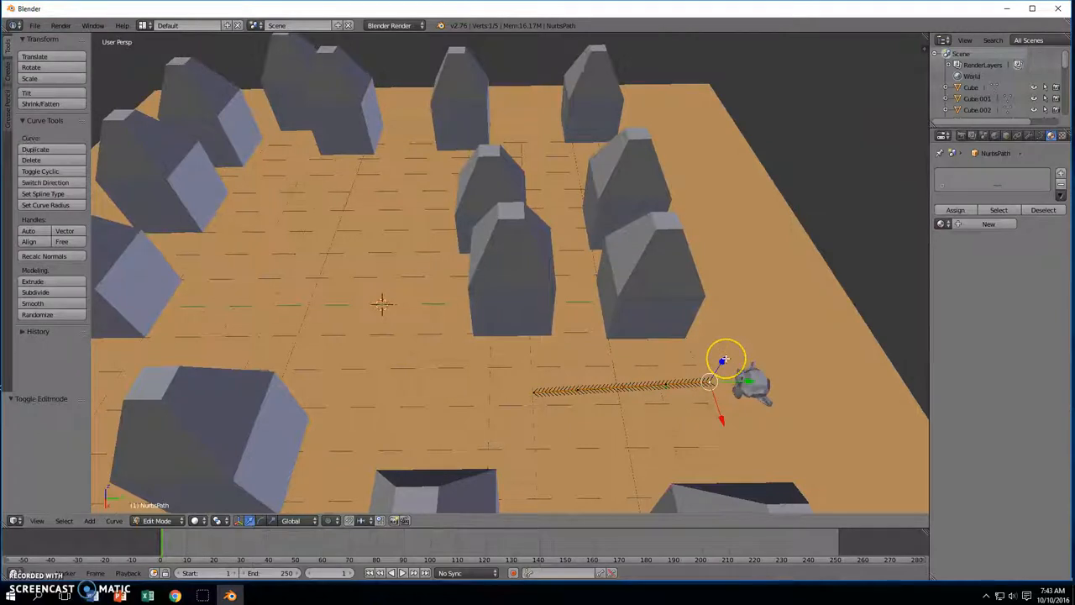
{"action": "right_click_drag", "start_coordinate": [725, 360], "coordinate": [748, 365]}
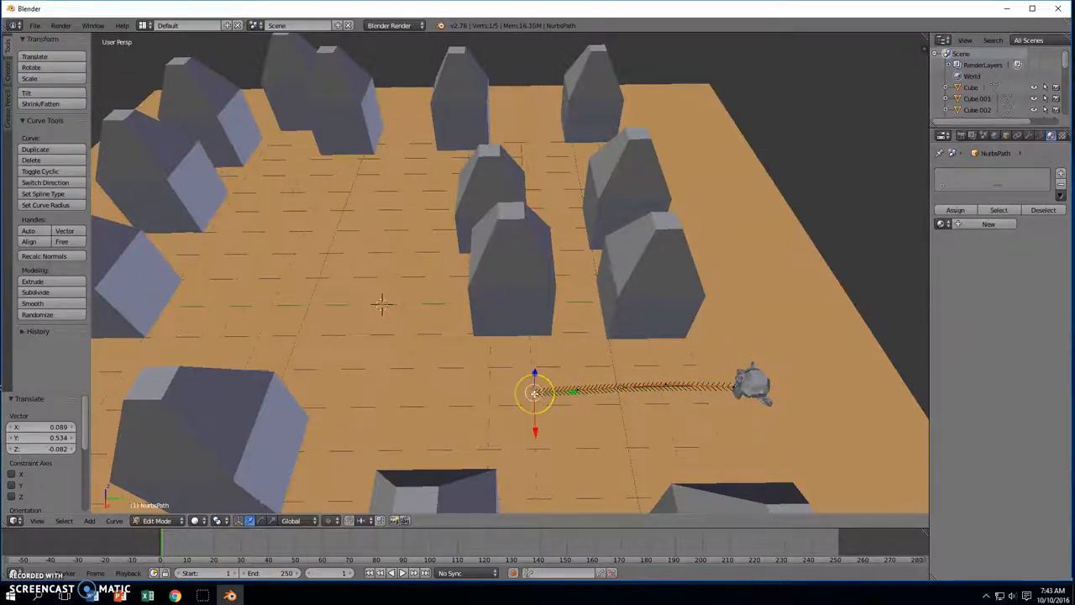
{"action": "right_click_drag", "start_coordinate": [534, 392], "coordinate": [271, 358]}
{"action": "middle_click_drag", "start_coordinate": [271, 358], "coordinate": [305, 367]}
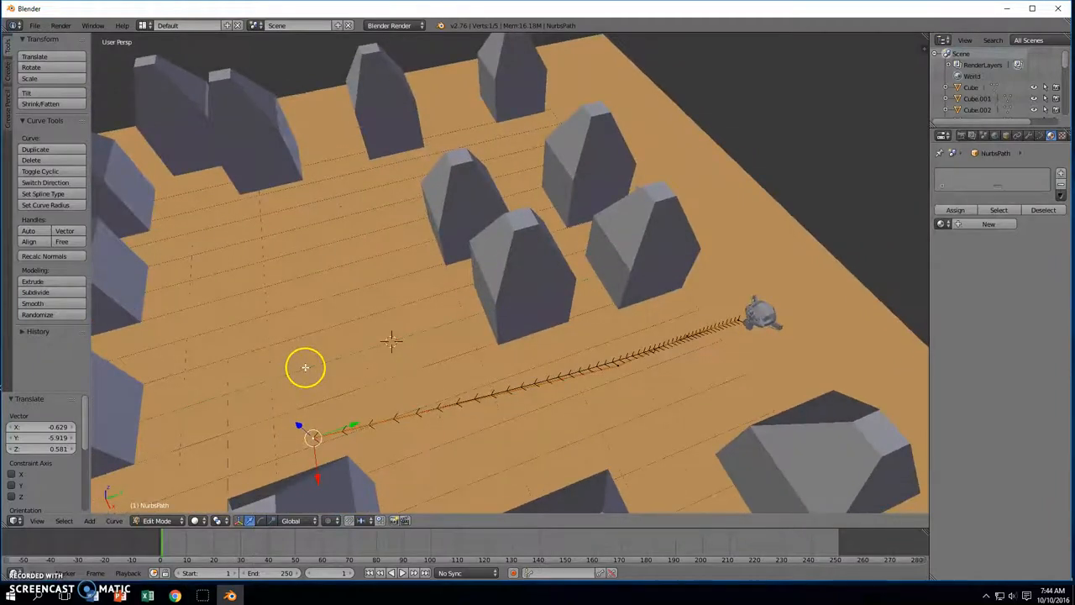
{"action": "key", "text": "g"}
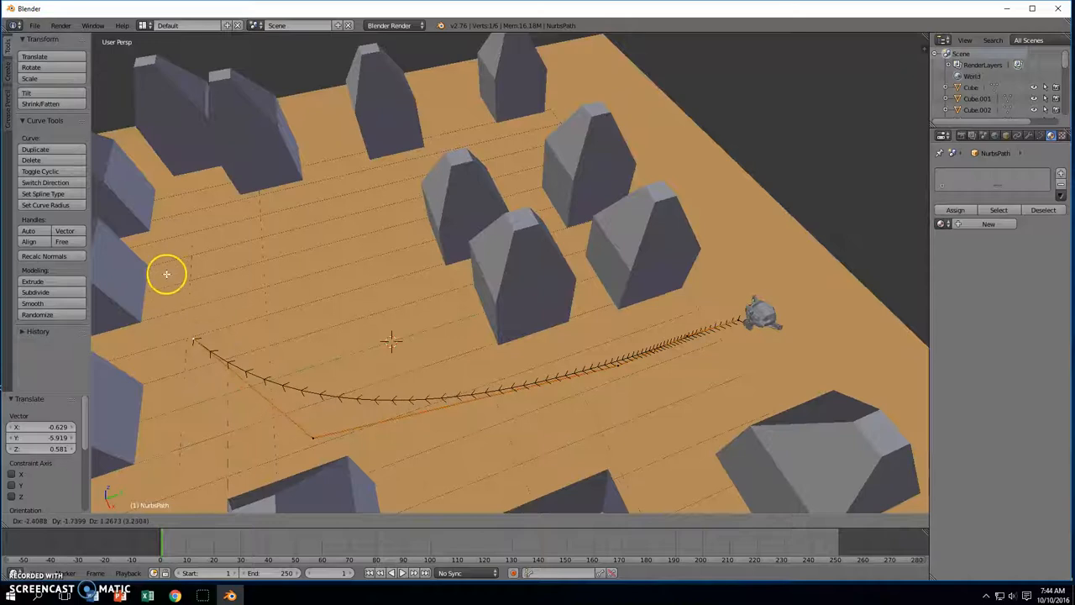
{"action": "left_click", "coordinate": [176, 248]}
{"action": "middle_click_drag", "start_coordinate": [177, 250], "coordinate": [240, 170]}
{"action": "key", "text": "g"}
{"action": "key", "text": "z"}
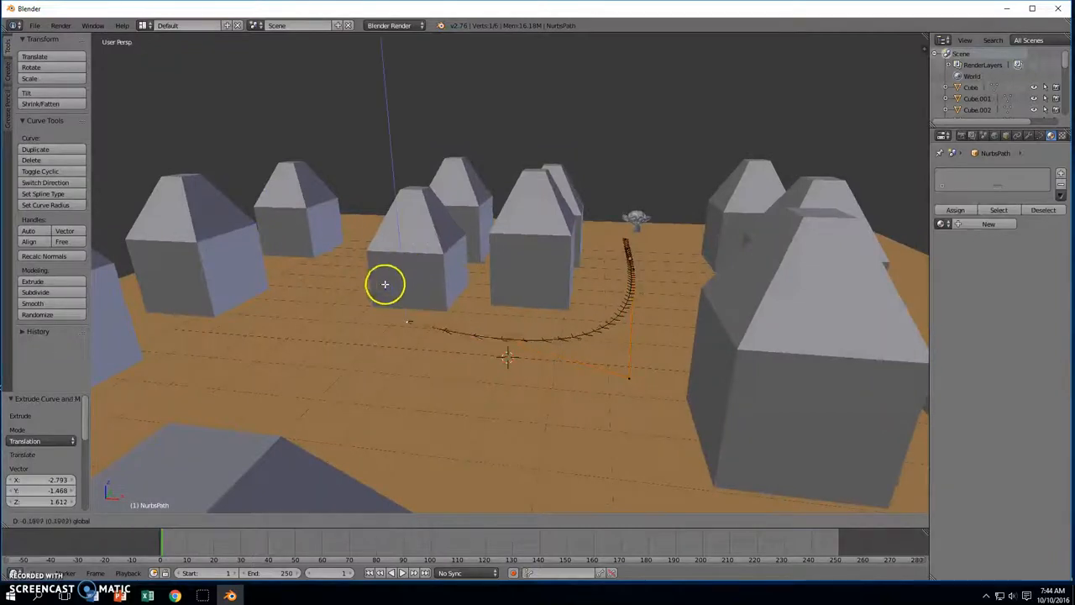
{"action": "left_click", "coordinate": [379, 328]}
{"action": "mouse_move", "coordinate": [464, 313]}
{"action": "middle_mouse_down"}
{"action": "mouse_move", "coordinate": [451, 325]}
{"action": "mouse_move", "coordinate": [467, 325]}
{"action": "middle_mouse_up"}
Extrude four new points to sweep the curve around through the houses
{"action": "key", "text": "e"}
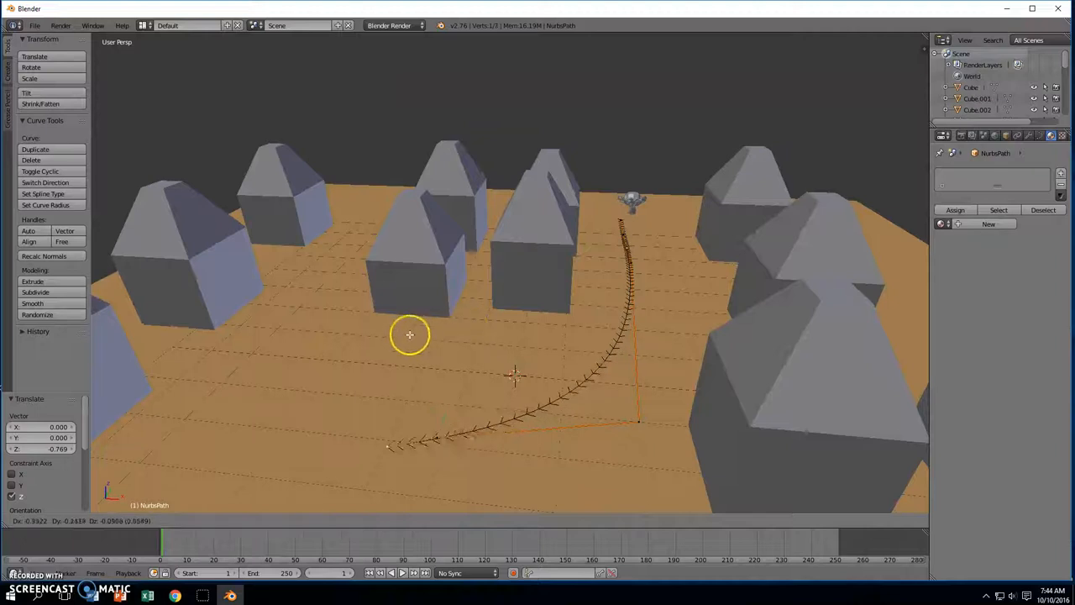
{"action": "left_click", "coordinate": [303, 338]}
{"action": "middle_click_drag", "start_coordinate": [300, 336], "coordinate": [432, 329]}
{"action": "key", "text": "e"}
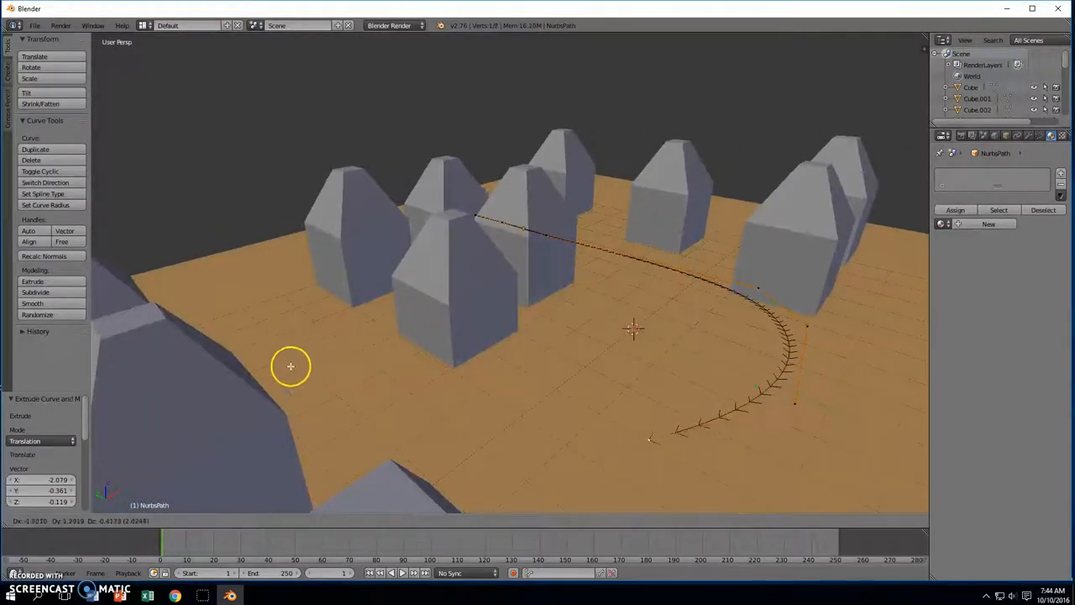
{"action": "left_click", "coordinate": [192, 362]}
{"action": "middle_click_drag", "start_coordinate": [190, 362], "coordinate": [398, 369]}
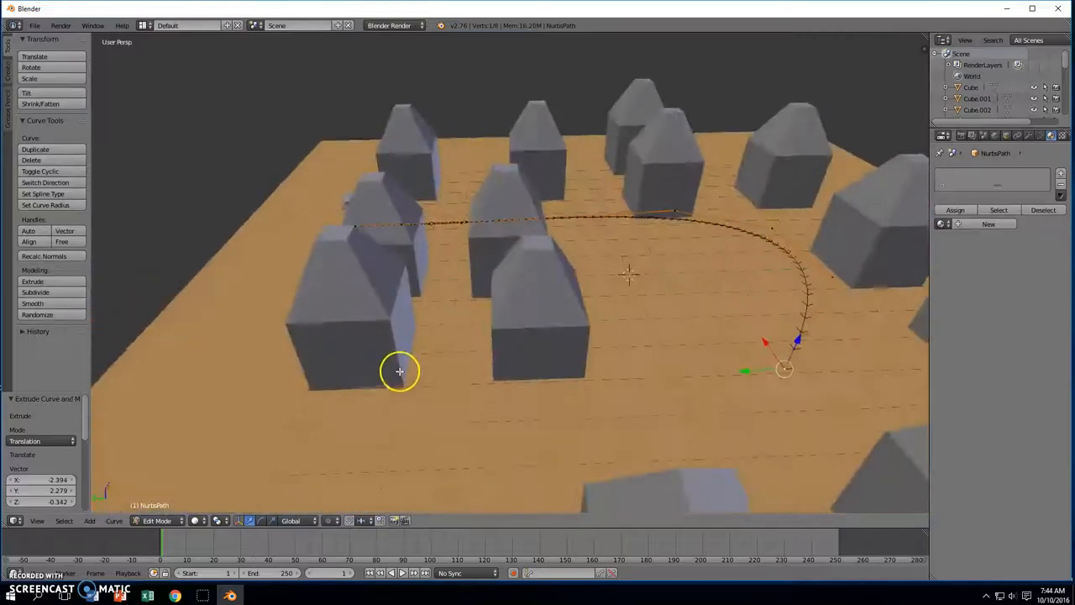
{"action": "key", "text": "g"}
{"action": "left_click", "coordinate": [295, 433]}
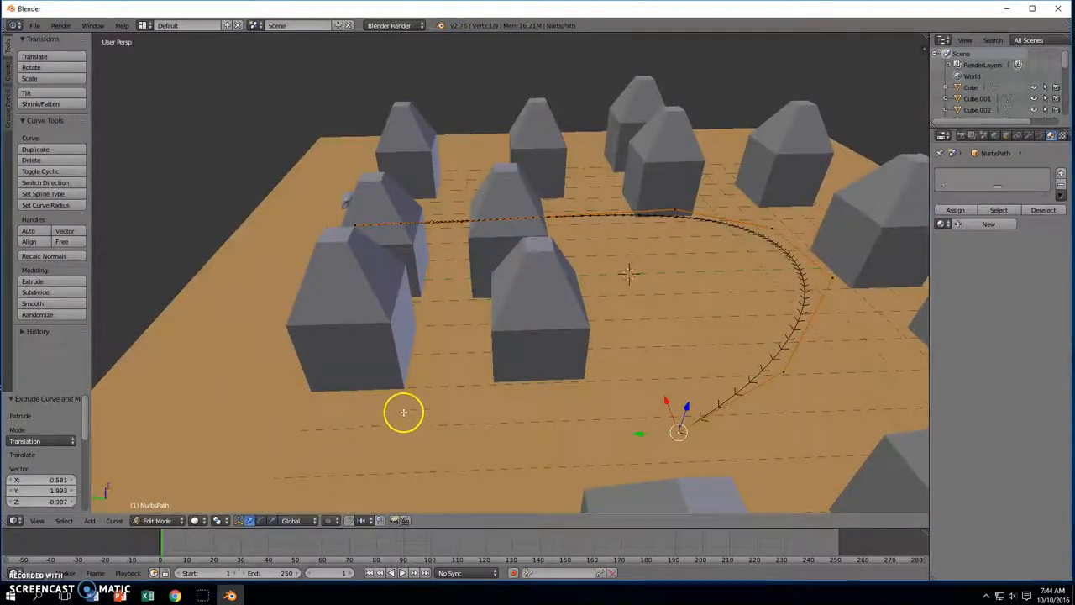
{"action": "key", "text": "e"}
{"action": "left_click", "coordinate": [306, 435]}
{"action": "key", "text": "e"}
{"action": "left_click", "coordinate": [152, 435]}
{"action": "middle_click_drag", "start_coordinate": [320, 418], "coordinate": [858, 408]}
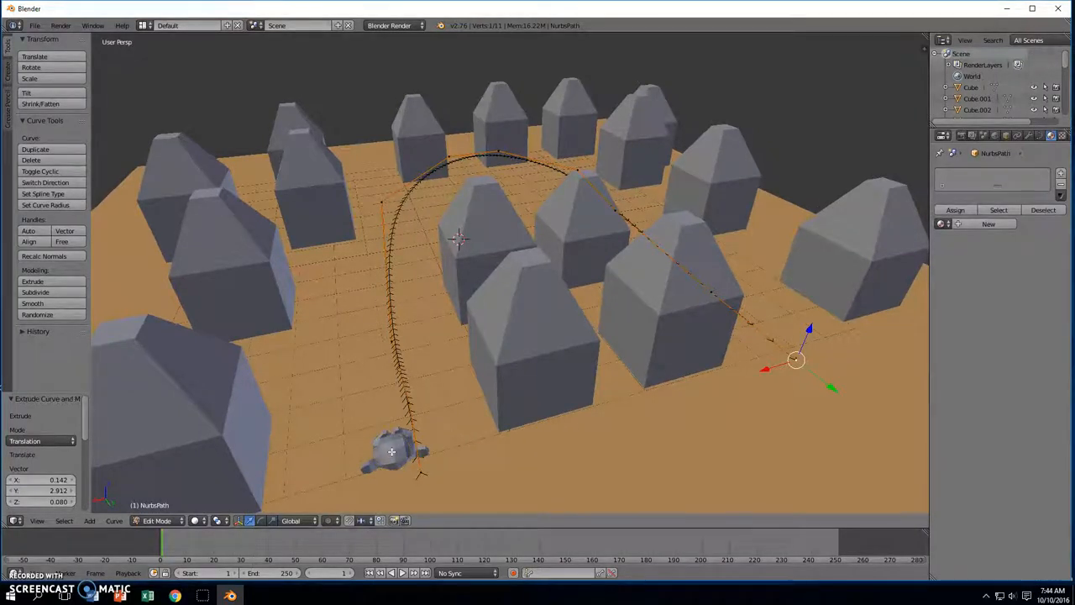
{"action": "key", "text": "Tab"}
Add a Follow Path constraint to Suzanne with NurbsPath as its target
{"action": "right_click", "coordinate": [382, 471]}
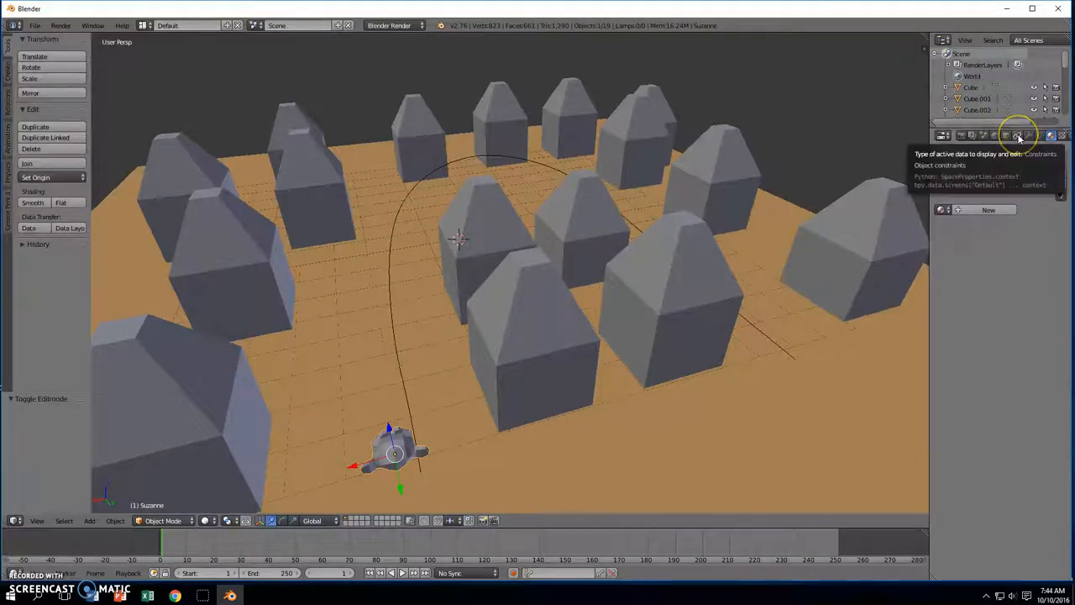
{"action": "left_click", "coordinate": [1018, 136]}
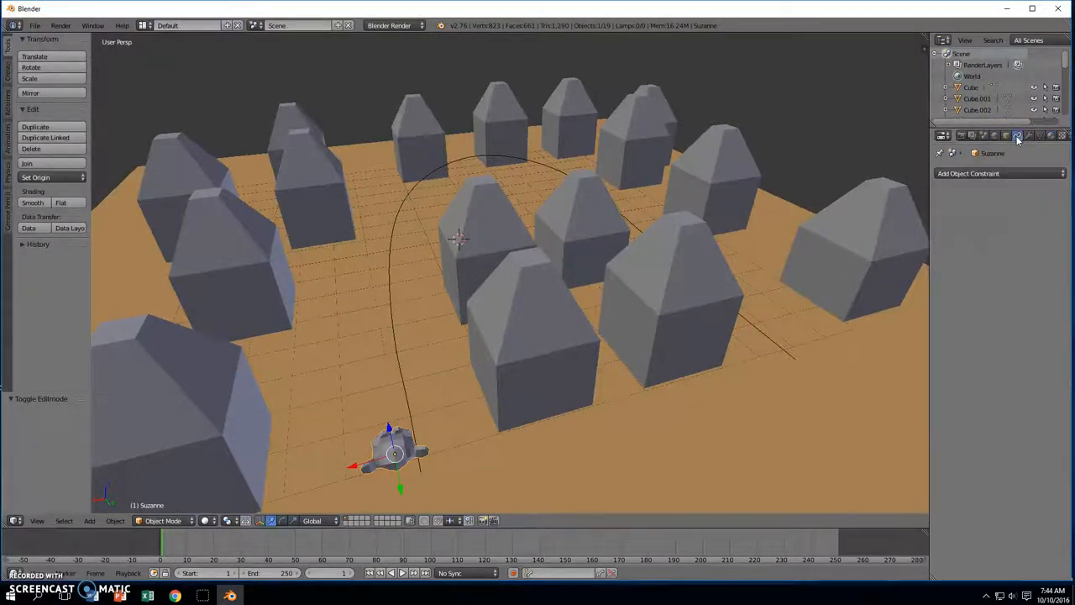
{"action": "left_click", "coordinate": [1002, 173]}
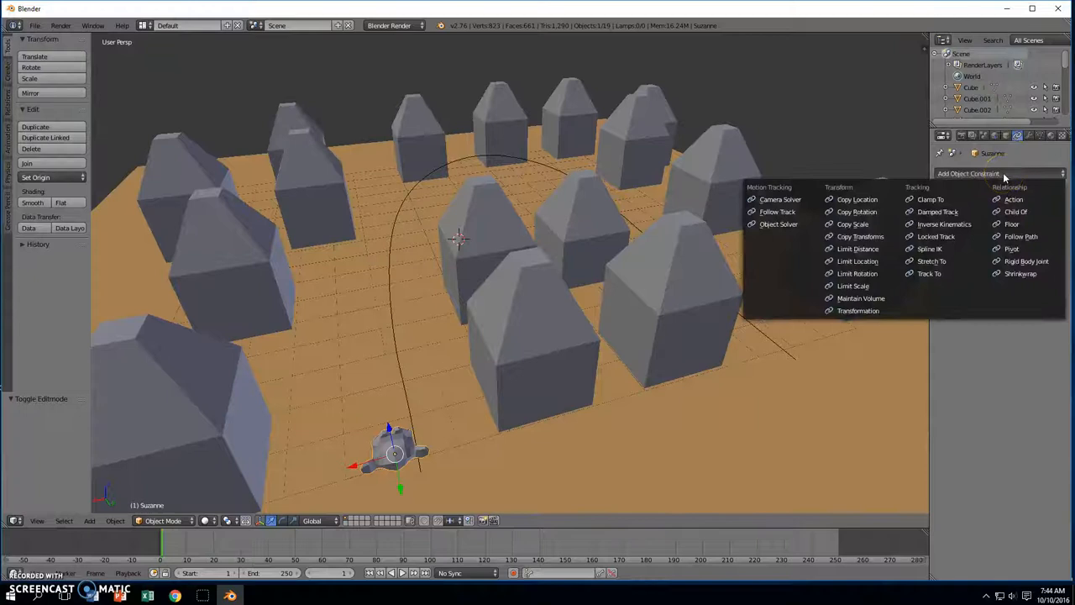
{"action": "left_click", "coordinate": [1018, 237]}
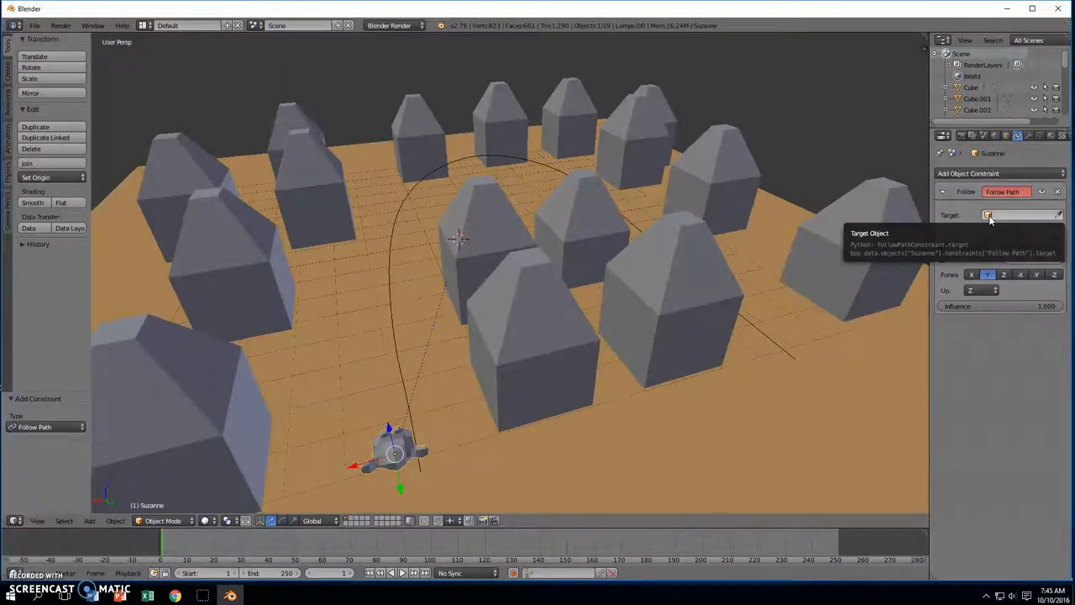
{"action": "left_click", "coordinate": [988, 217]}
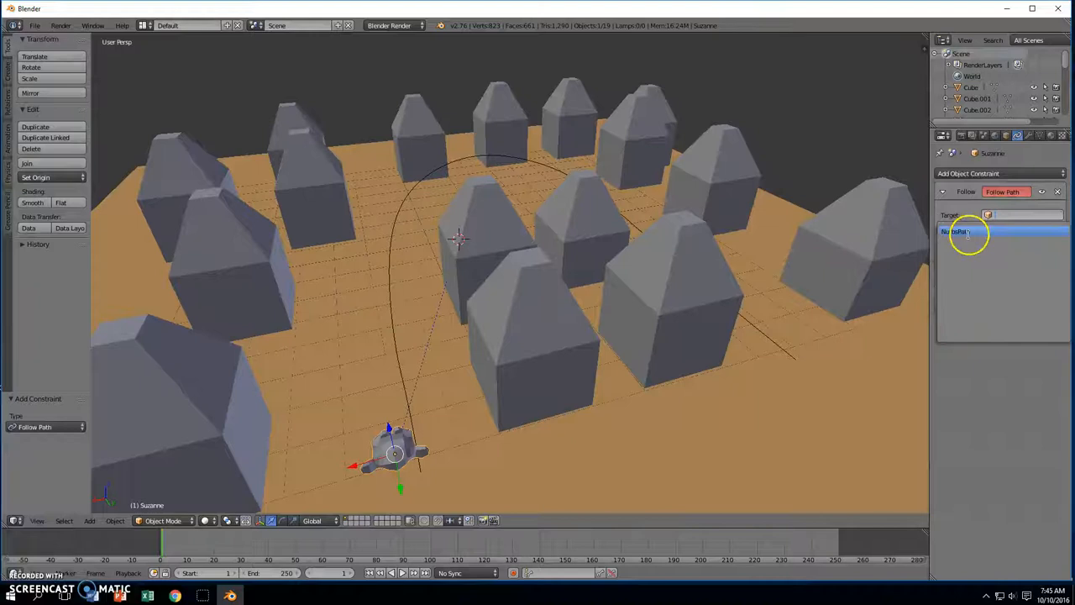
{"action": "left_click", "coordinate": [968, 232]}
{"action": "scroll", "coordinate": [722, 370], "scroll_direction": "down", "scroll_amount": 4}
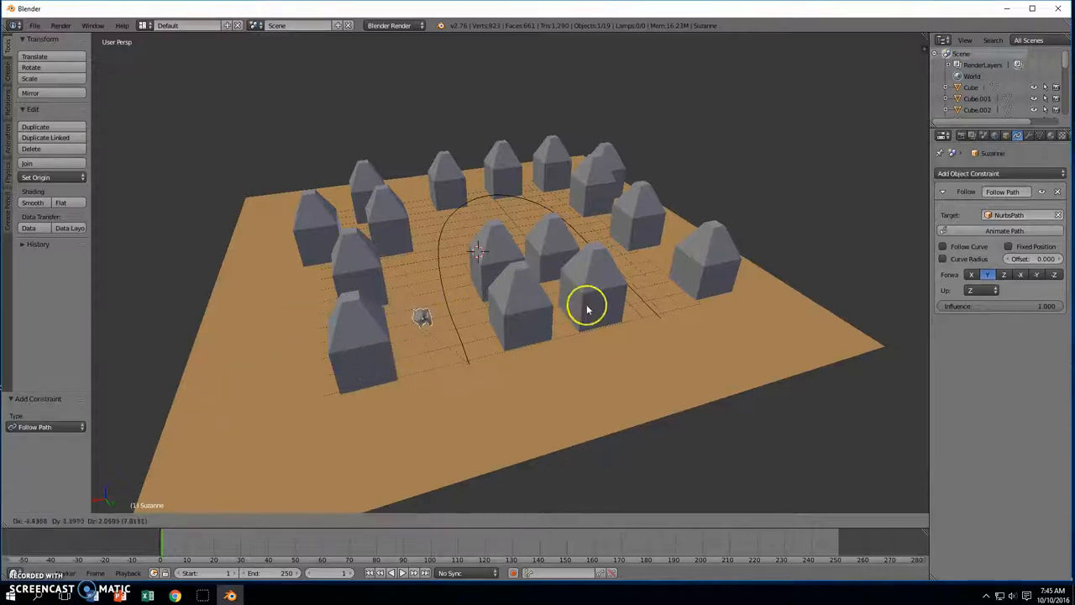
Rotate Suzanne twice to line it up with the curve
{"action": "left_click", "coordinate": [619, 338]}
{"action": "middle_click_drag", "start_coordinate": [598, 326], "coordinate": [591, 364]}
{"action": "scroll", "coordinate": [590, 364], "scroll_direction": "up", "scroll_amount": 5}
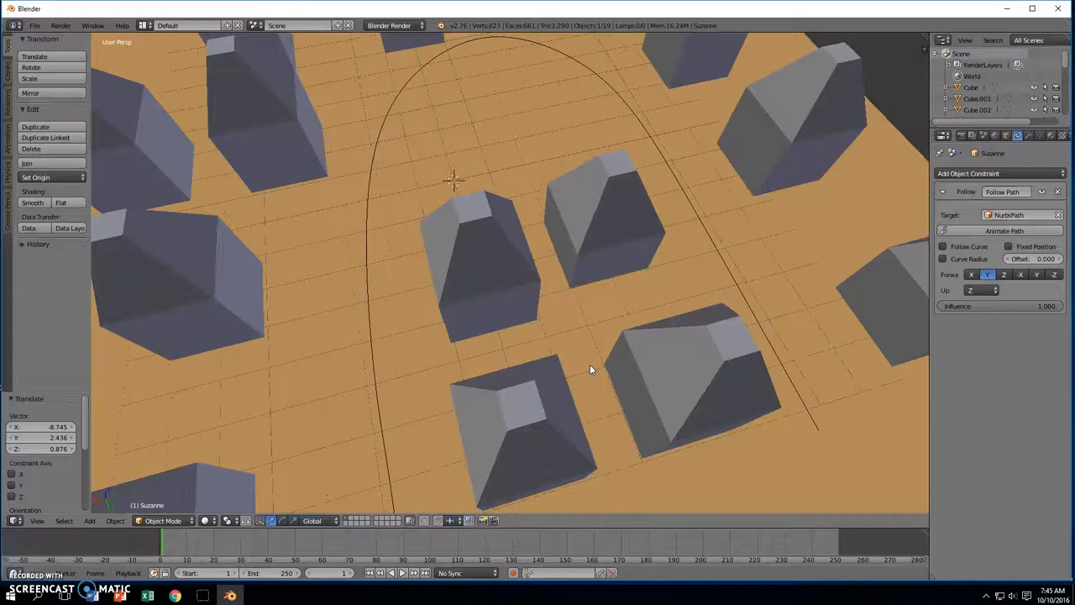
{"action": "middle_click_drag", "start_coordinate": [616, 405], "coordinate": [398, 312]}
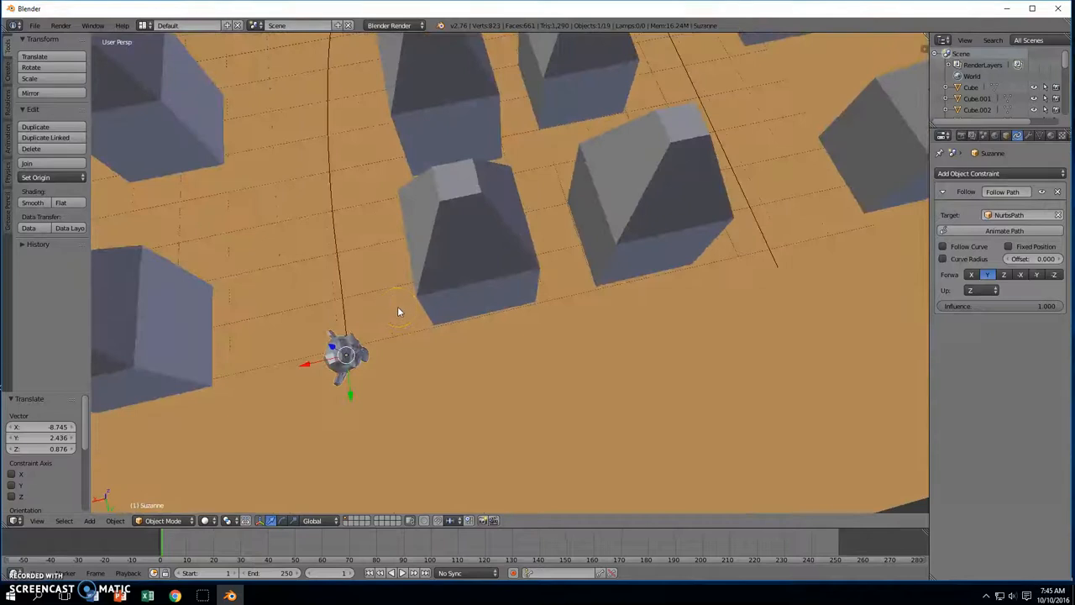
{"action": "key", "text": "r"}
{"action": "left_click", "coordinate": [313, 311]}
{"action": "middle_click_drag", "start_coordinate": [313, 310], "coordinate": [332, 238]}
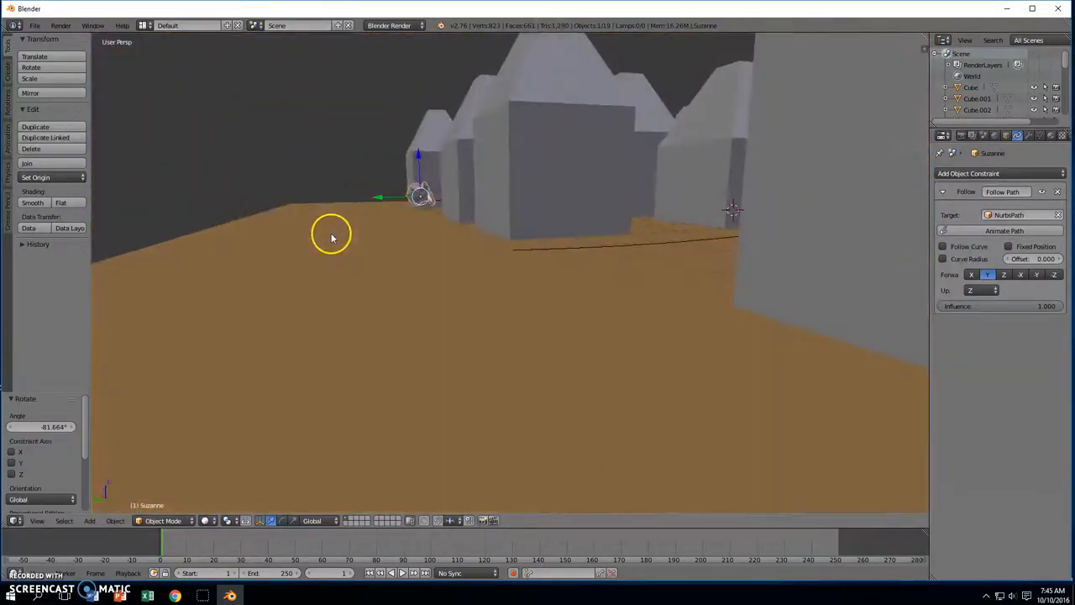
{"action": "key", "text": "r"}
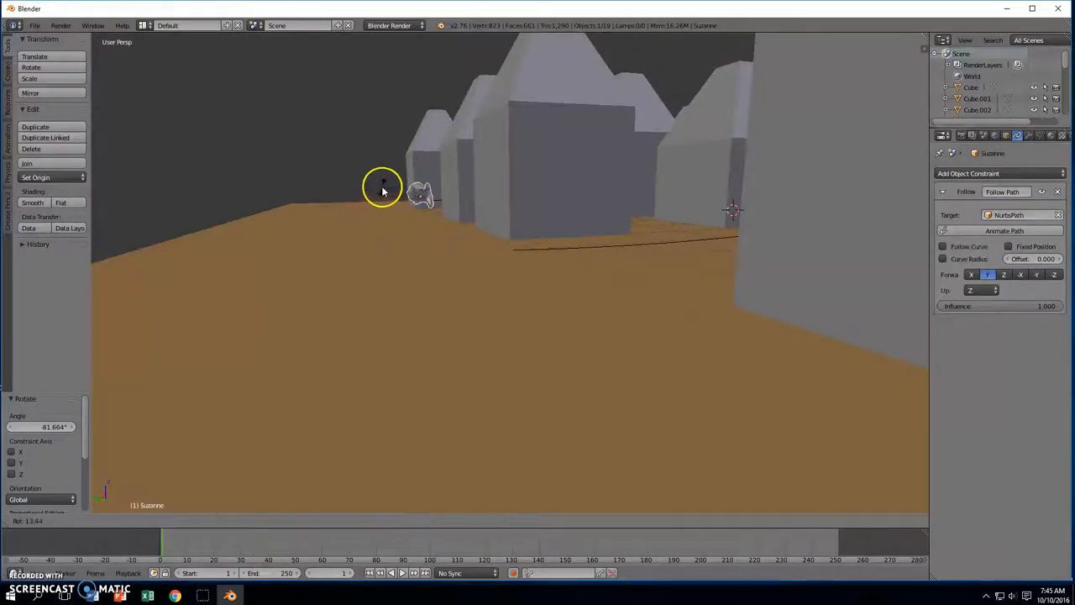
{"action": "left_click", "coordinate": [384, 184]}
{"action": "middle_click_drag", "start_coordinate": [384, 185], "coordinate": [492, 259]}
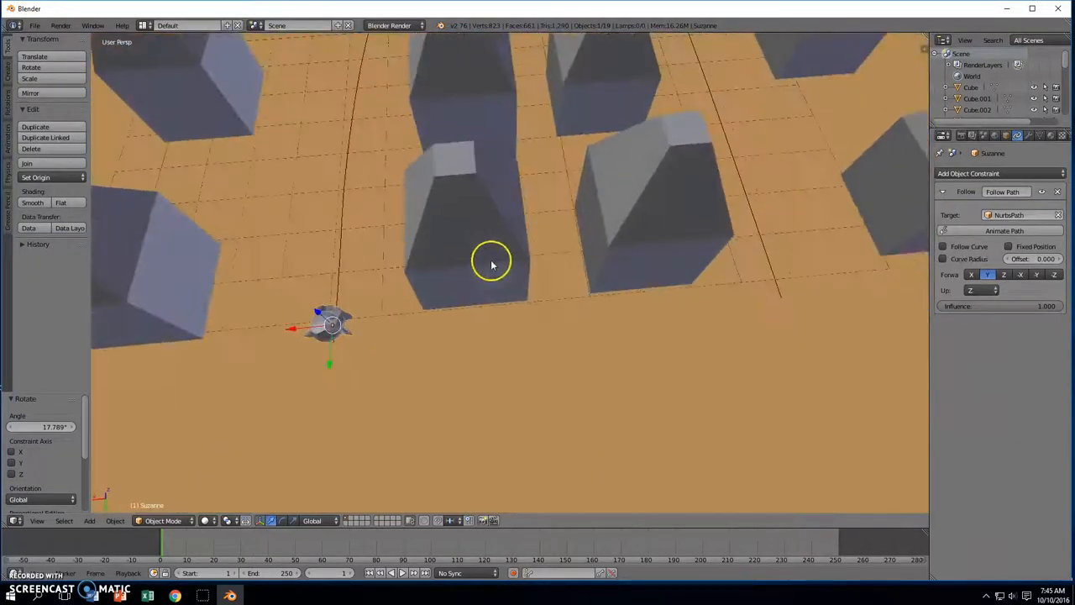
Enable Follow Curve, turn the monkey to face along the path, and animate the path
{"action": "left_click", "coordinate": [943, 247]}
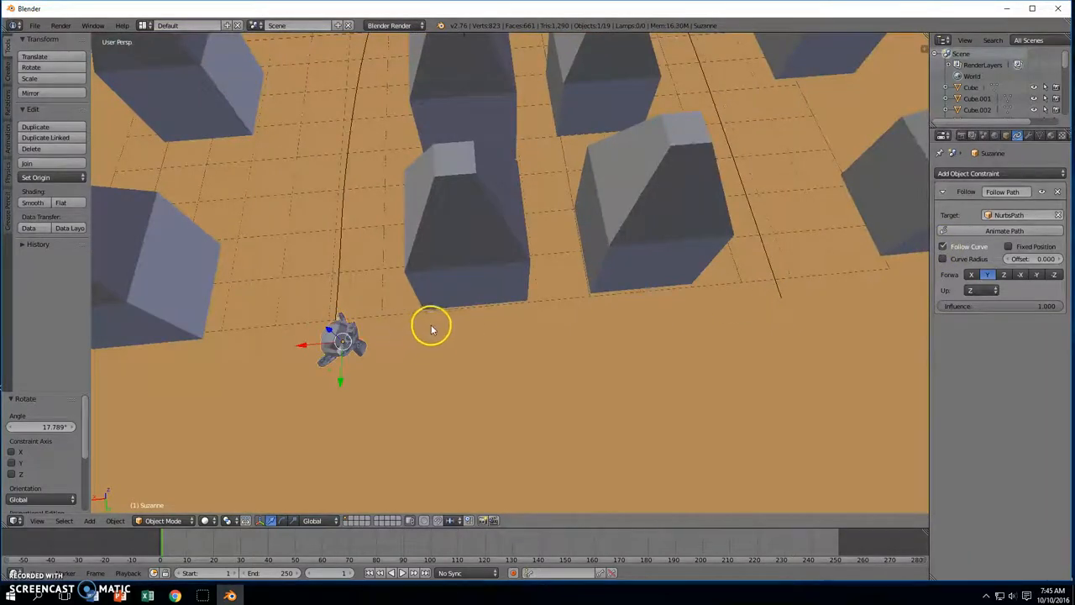
{"action": "key", "text": "r"}
{"action": "left_click", "coordinate": [289, 235]}
{"action": "middle_click_drag", "start_coordinate": [289, 234], "coordinate": [473, 289]}
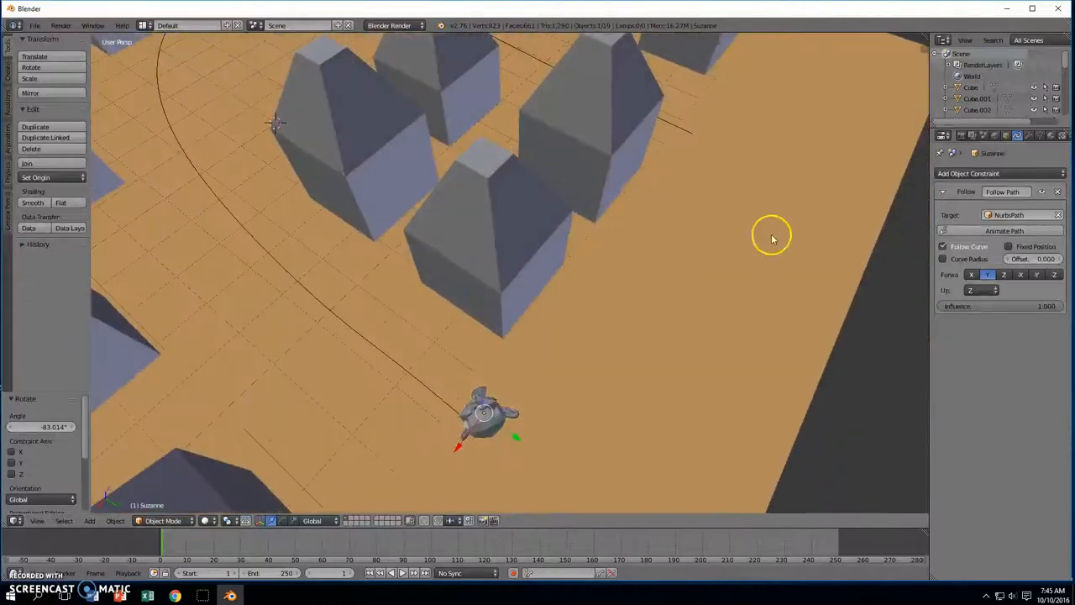
{"action": "left_click", "coordinate": [958, 233]}
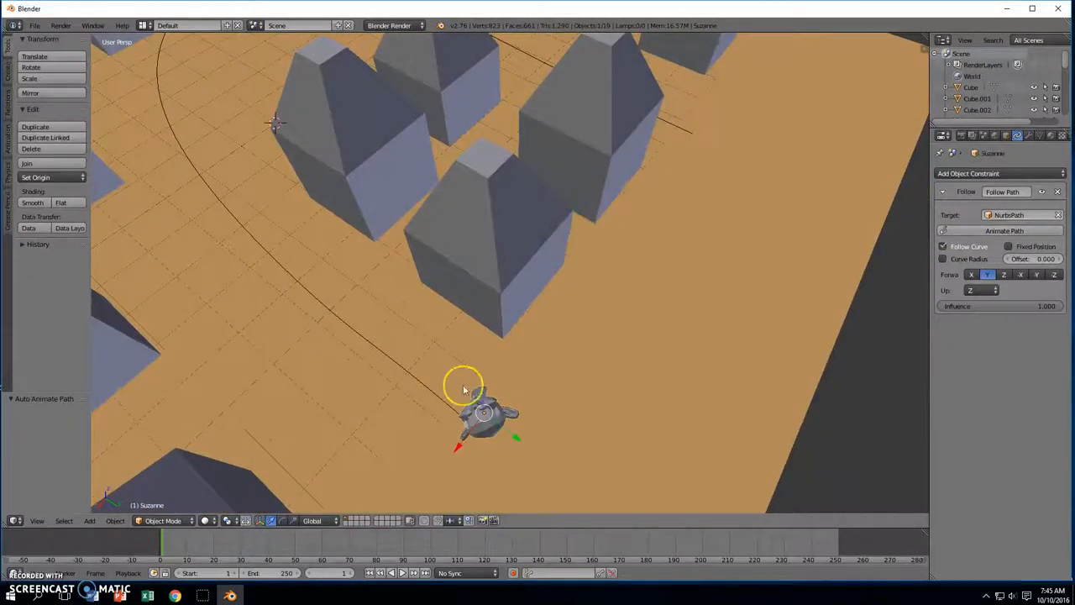
Play the animation, then set the current frame to 109 and the end frame to 110
{"action": "left_click", "coordinate": [404, 573]}
{"action": "middle_click_drag", "start_coordinate": [420, 423], "coordinate": [642, 299]}
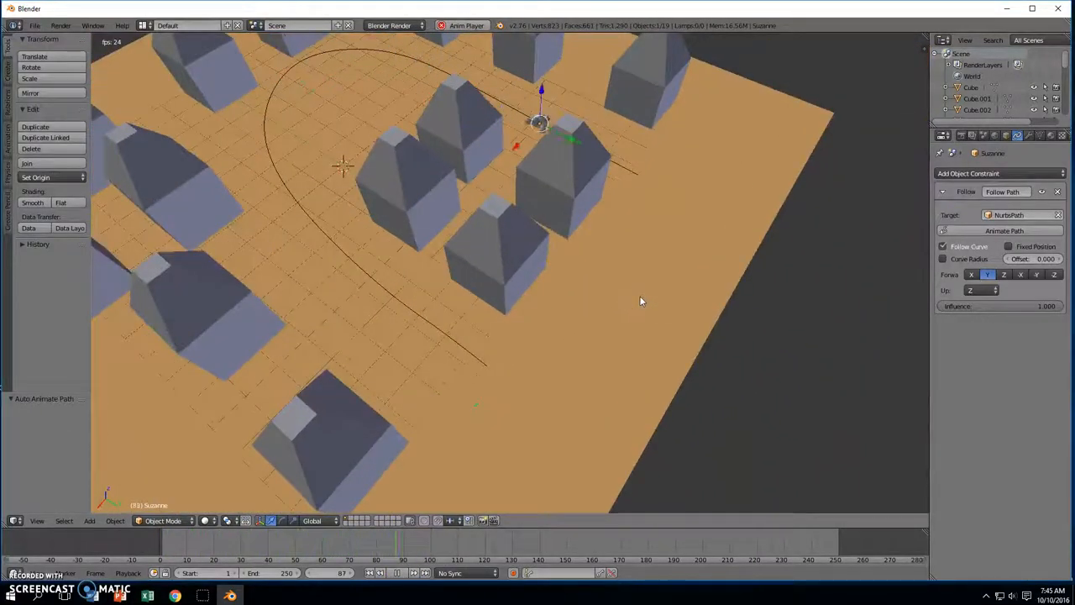
{"action": "left_click", "coordinate": [404, 573]}
{"action": "left_click", "coordinate": [404, 573]}
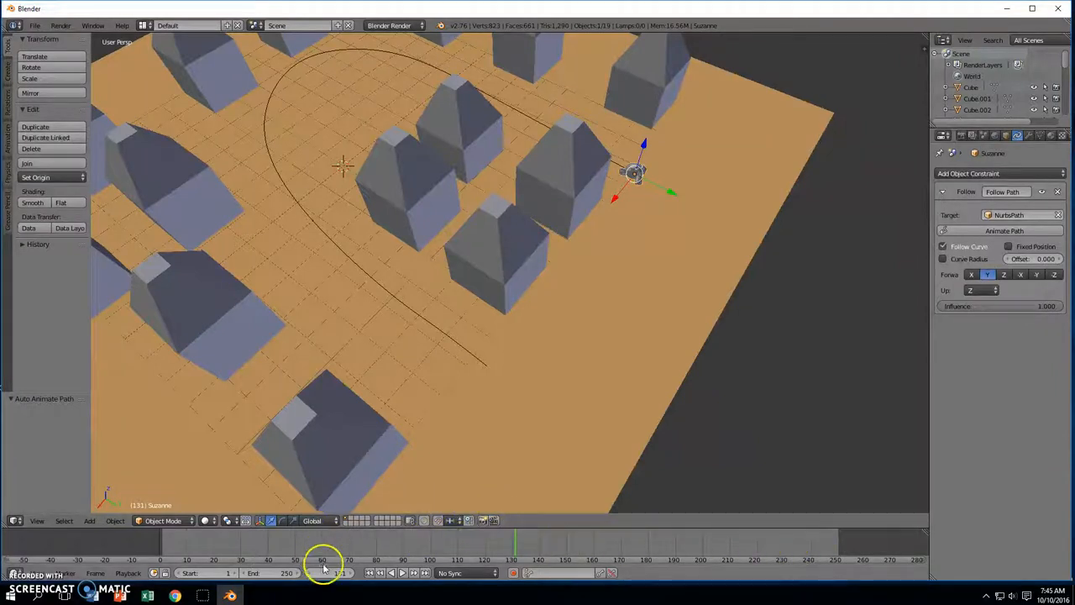
{"action": "left_click_drag", "start_coordinate": [514, 546], "coordinate": [457, 548]}
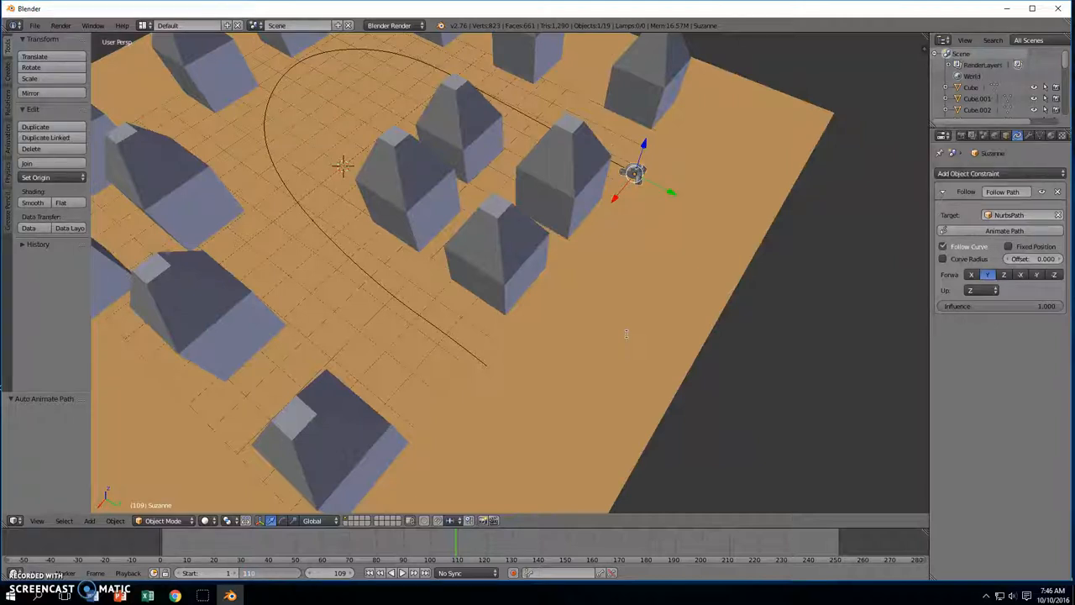
{"action": "key", "text": "Return"}
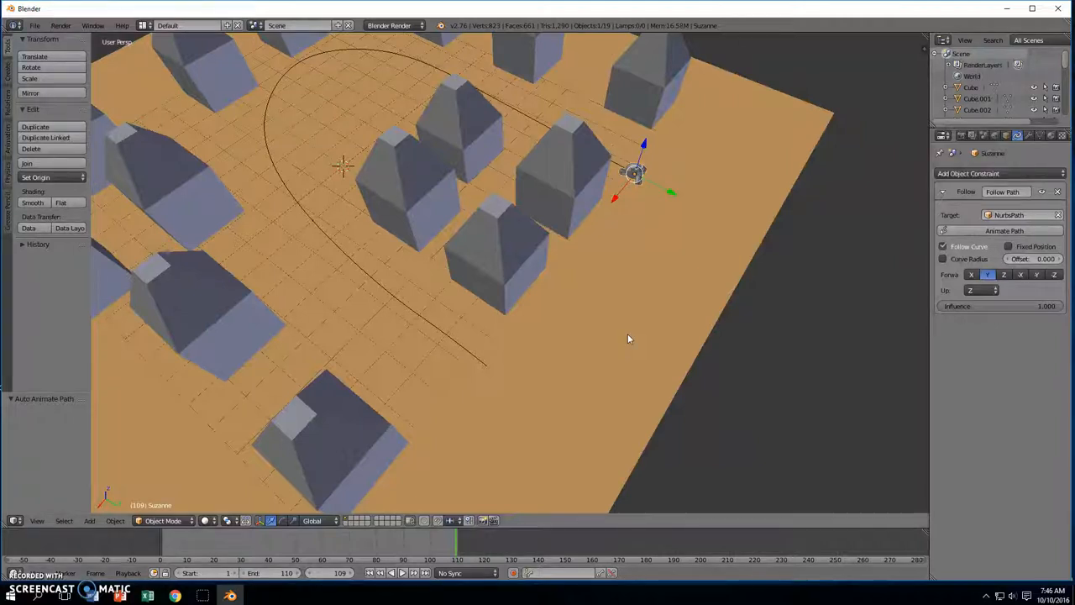
{"action": "middle_click_drag", "start_coordinate": [689, 296], "coordinate": [663, 283]}
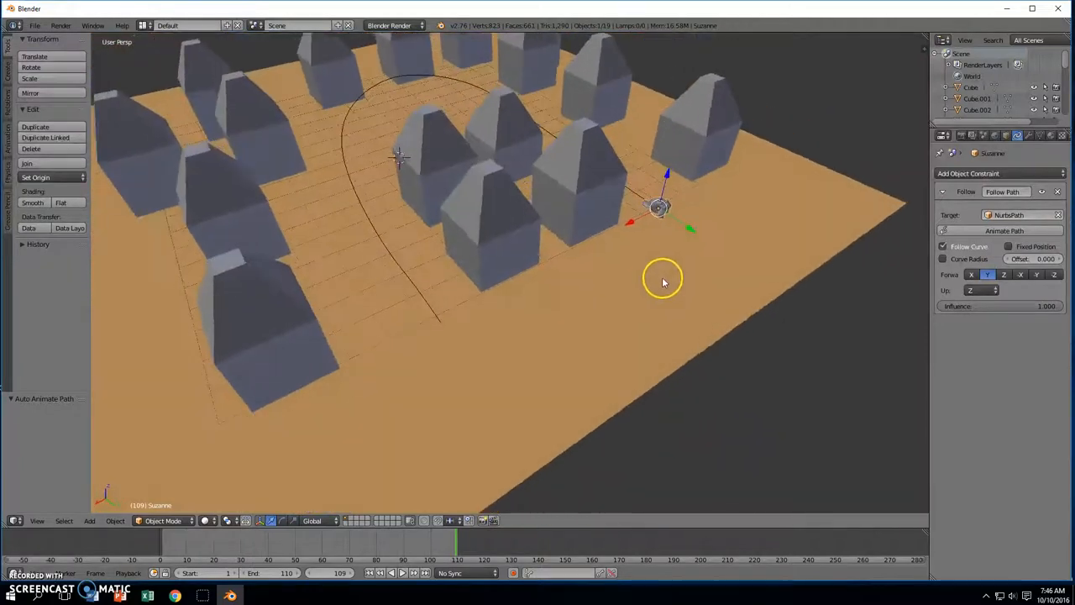
{"action": "mouse_move", "coordinate": [736, 223]}
{"action": "middle_mouse_down"}
{"action": "mouse_move", "coordinate": [684, 240]}
{"action": "mouse_move", "coordinate": [678, 223]}
{"action": "mouse_move", "coordinate": [742, 216]}
{"action": "middle_mouse_up"}
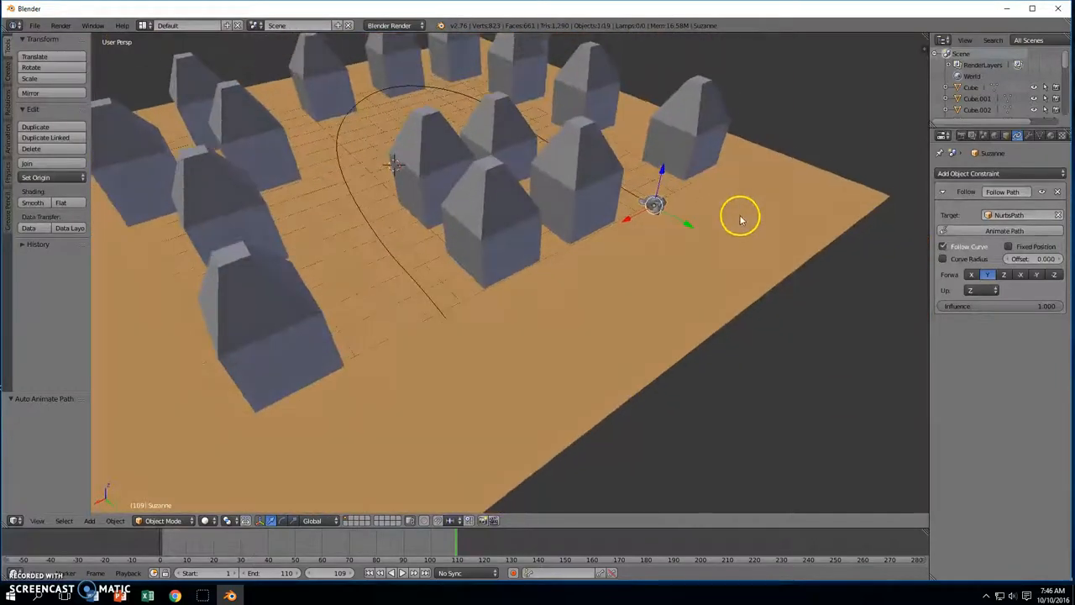
Replay the monkey's path animation from frame 1 and rewind to frame 1
{"action": "left_click", "coordinate": [369, 573]}
{"action": "mouse_move", "coordinate": [470, 368]}
{"action": "middle_mouse_down"}
{"action": "mouse_move", "coordinate": [496, 391]}
{"action": "mouse_move", "coordinate": [459, 370]}
{"action": "middle_mouse_up"}
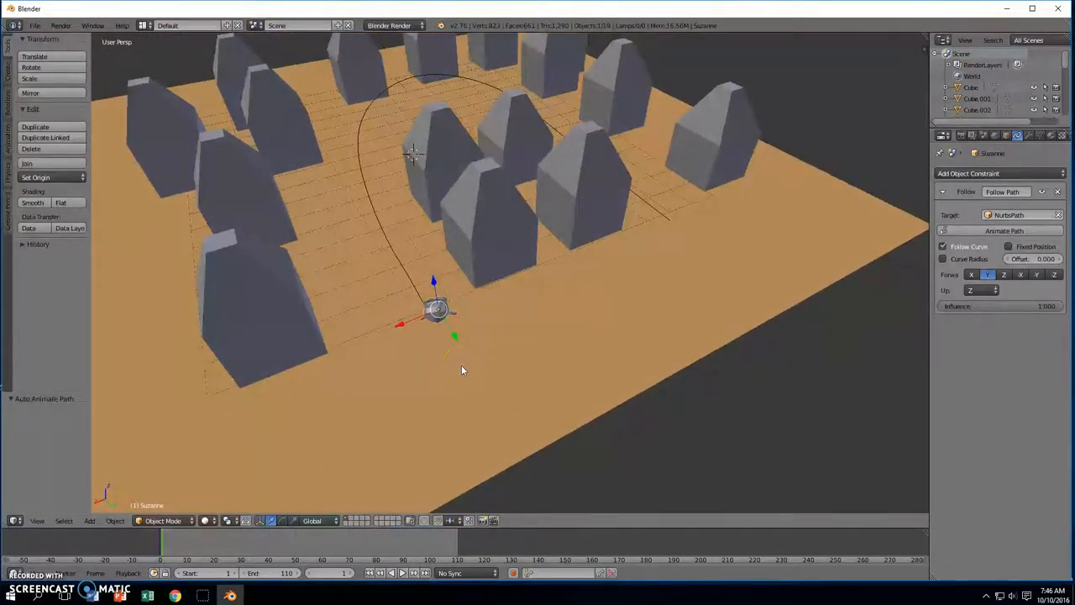
{"action": "left_click", "coordinate": [403, 573]}
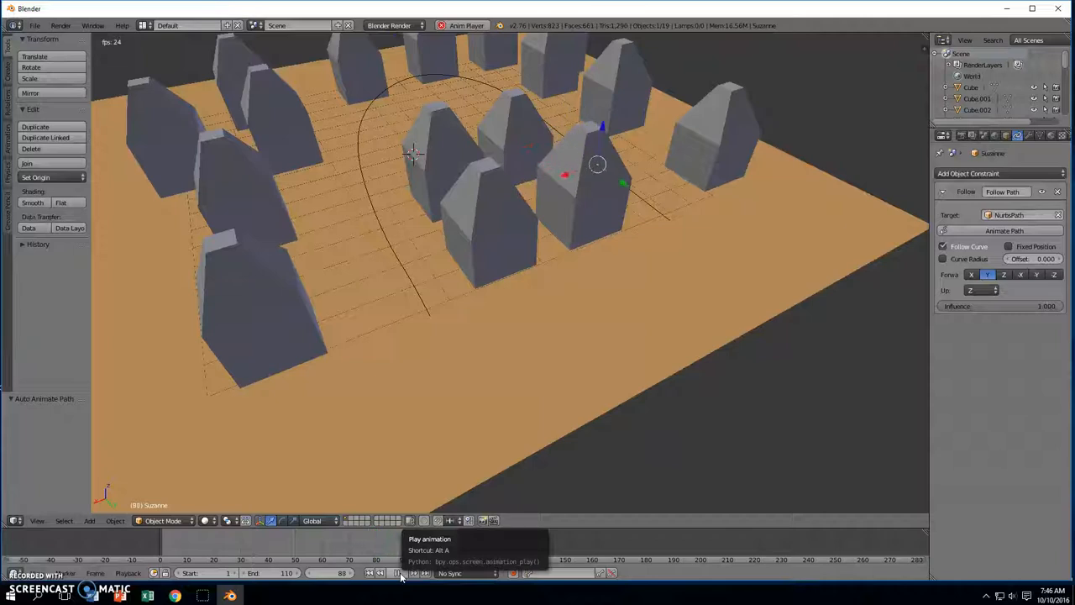
{"action": "left_click", "coordinate": [402, 573]}
{"action": "left_click", "coordinate": [370, 572]}
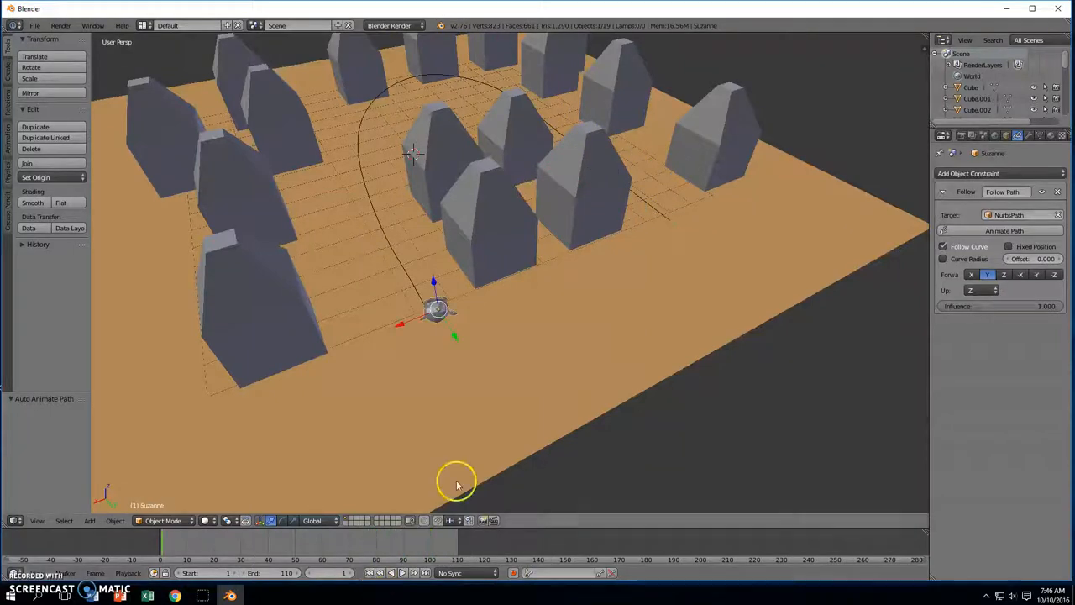
{"action": "scroll", "coordinate": [543, 386], "scroll_direction": "down", "scroll_amount": 3}
{"action": "middle_click_drag", "start_coordinate": [557, 386], "coordinate": [636, 370]}
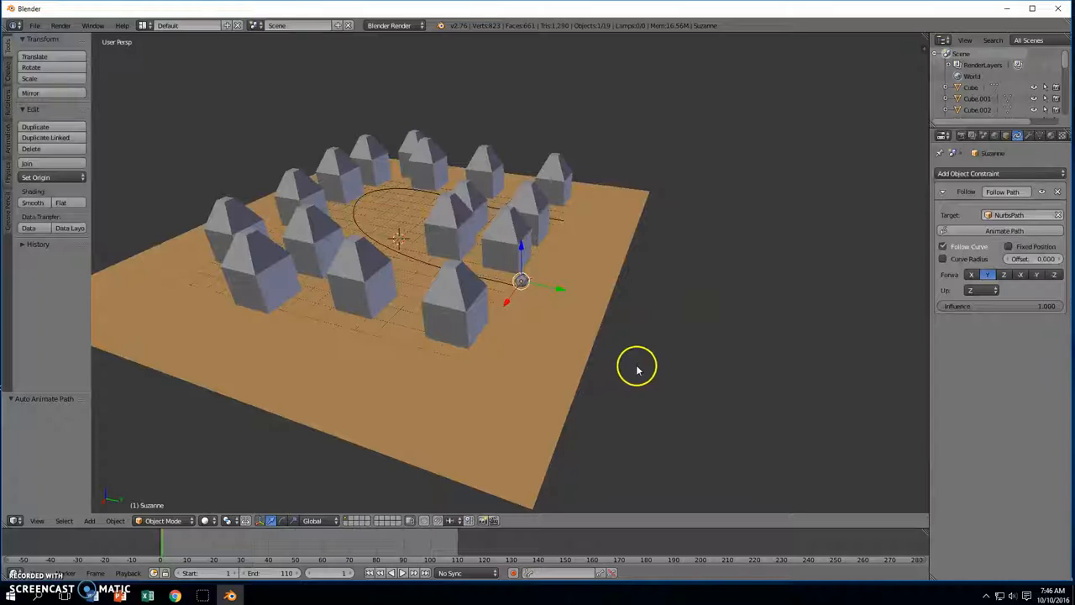
Add a camera and raise it by 0.178, 11.573, 4.695 above the plane's front
{"action": "key", "text": "shift+a"}
{"action": "mouse_move", "coordinate": [636, 369]}
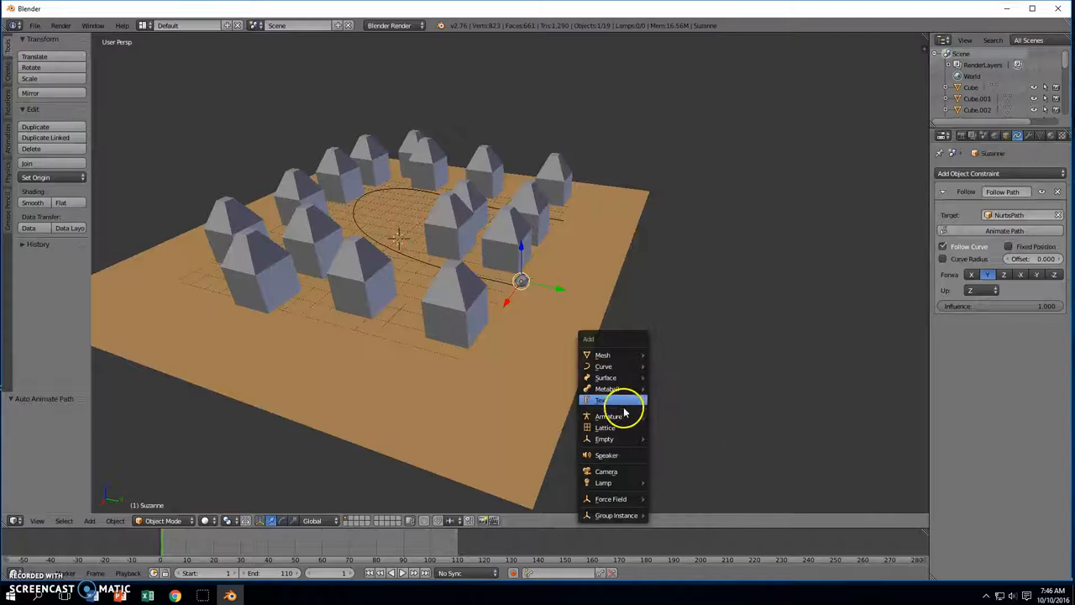
{"action": "left_click", "coordinate": [620, 473]}
{"action": "middle_click_drag", "start_coordinate": [659, 397], "coordinate": [705, 383]}
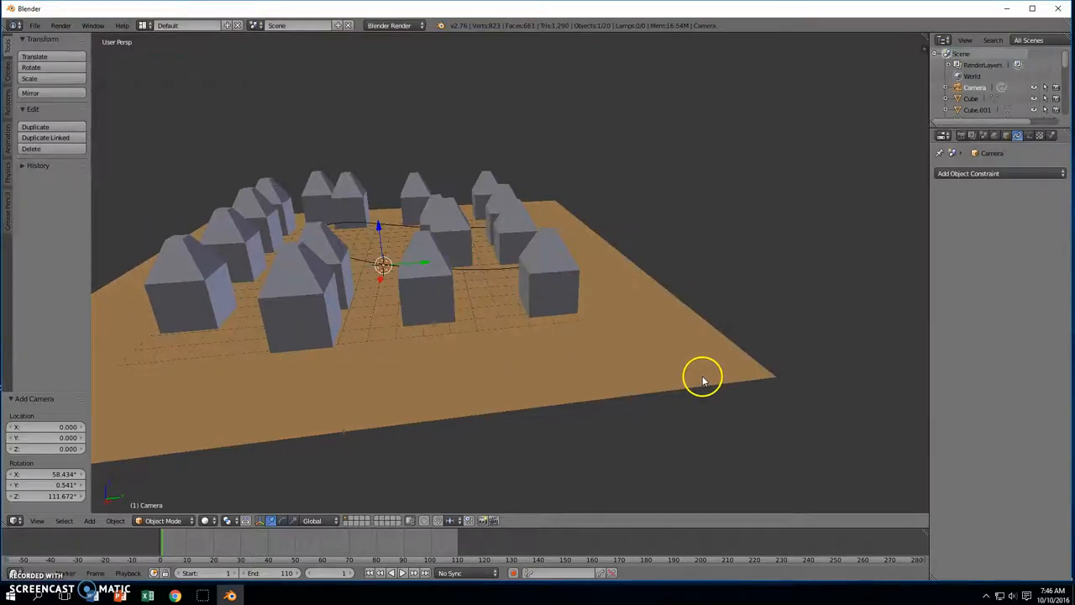
{"action": "key", "text": "g"}
{"action": "left_click", "coordinate": [897, 244]}
{"action": "middle_click_drag", "start_coordinate": [897, 243], "coordinate": [759, 292]}
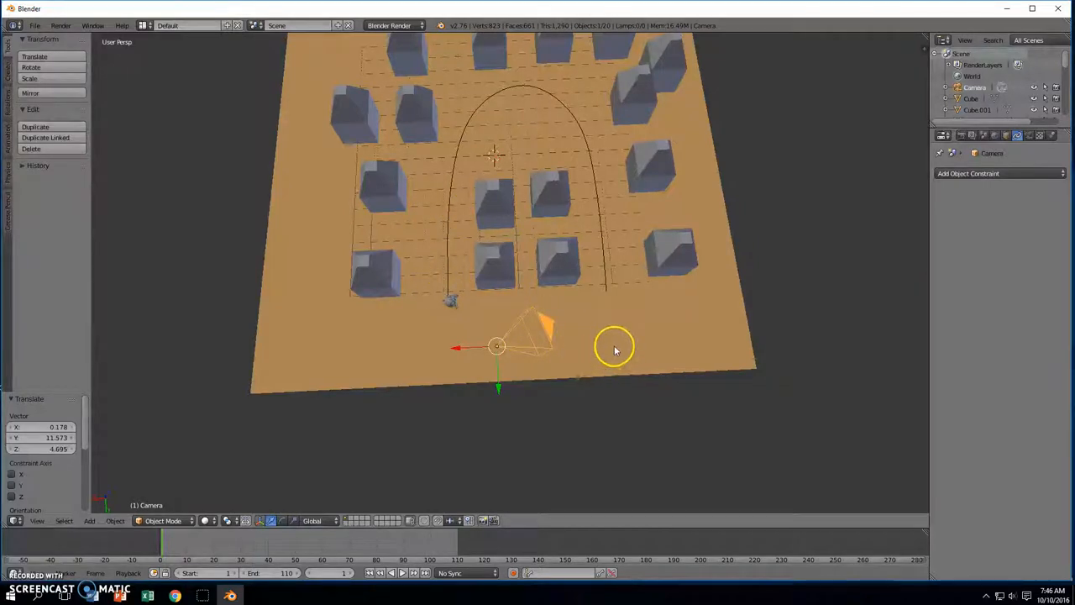
Rotate the camera to a new angle
{"action": "key", "text": "r"}
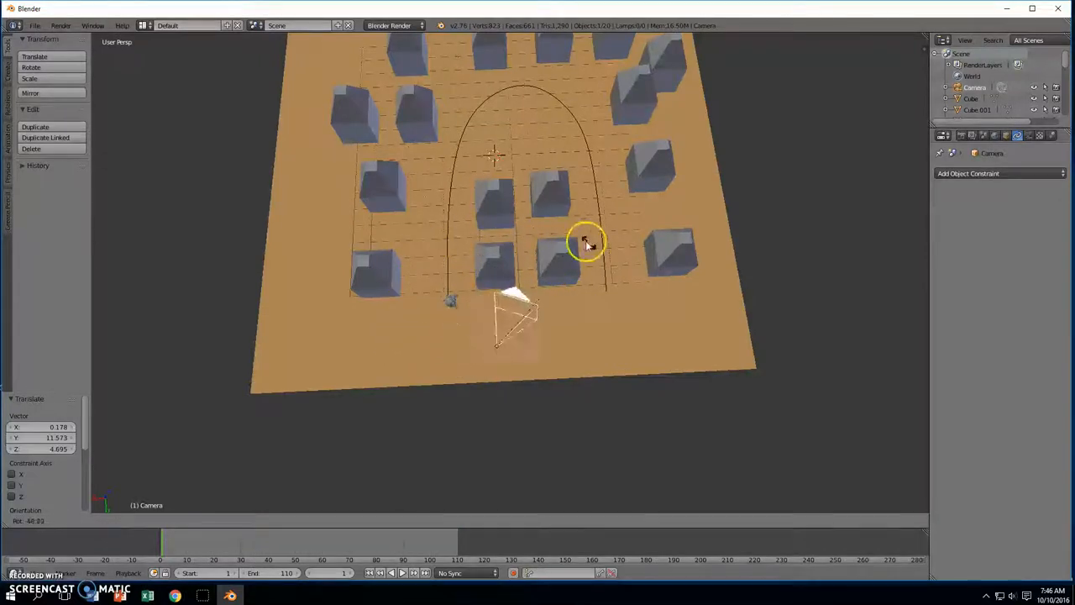
{"action": "left_click", "coordinate": [619, 284]}
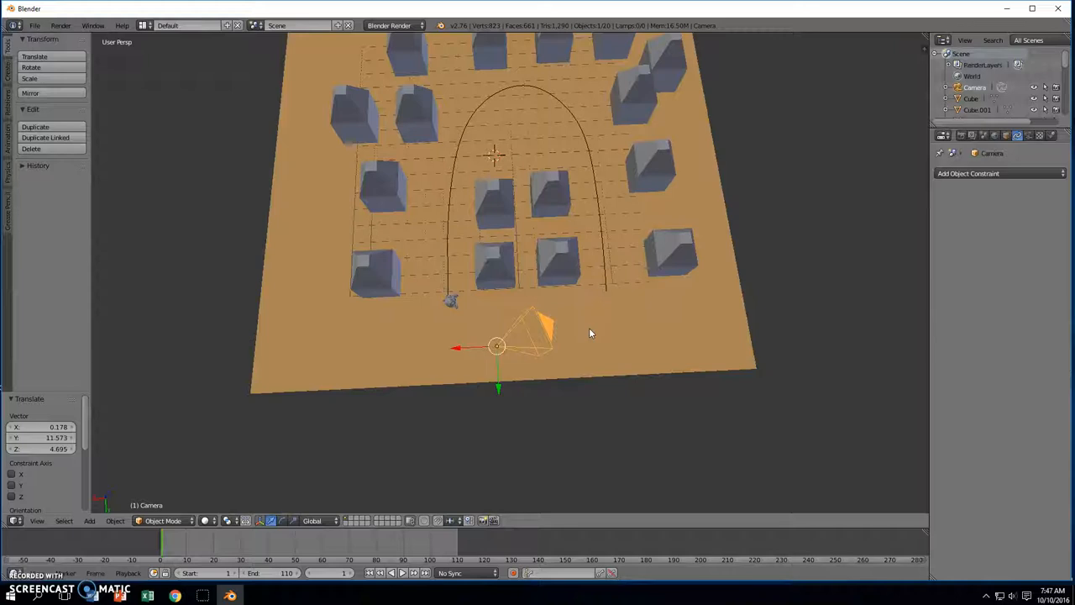
{"action": "key", "text": "r"}
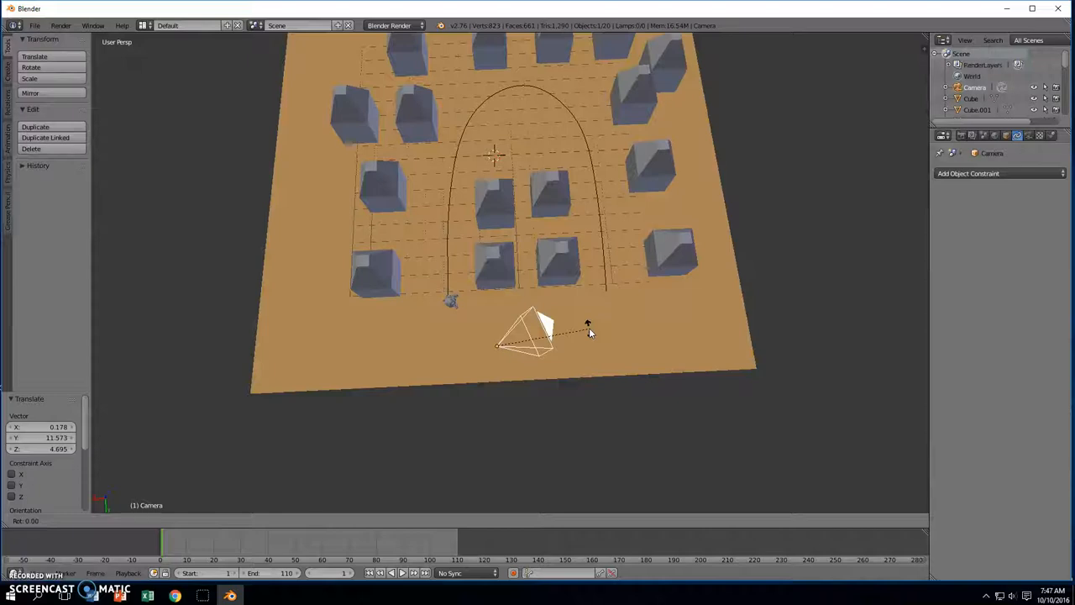
Try 90° camera turns about Y and then X, undoing both
{"action": "key", "text": "y"}
{"action": "type", "text": "90"}
{"action": "key", "text": "Return"}
{"action": "mouse_move", "coordinate": [588, 328]}
{"action": "middle_mouse_down"}
{"action": "mouse_move", "coordinate": [562, 252]}
{"action": "mouse_move", "coordinate": [579, 235]}
{"action": "mouse_move", "coordinate": [593, 274]}
{"action": "mouse_move", "coordinate": [589, 320]}
{"action": "middle_mouse_up"}
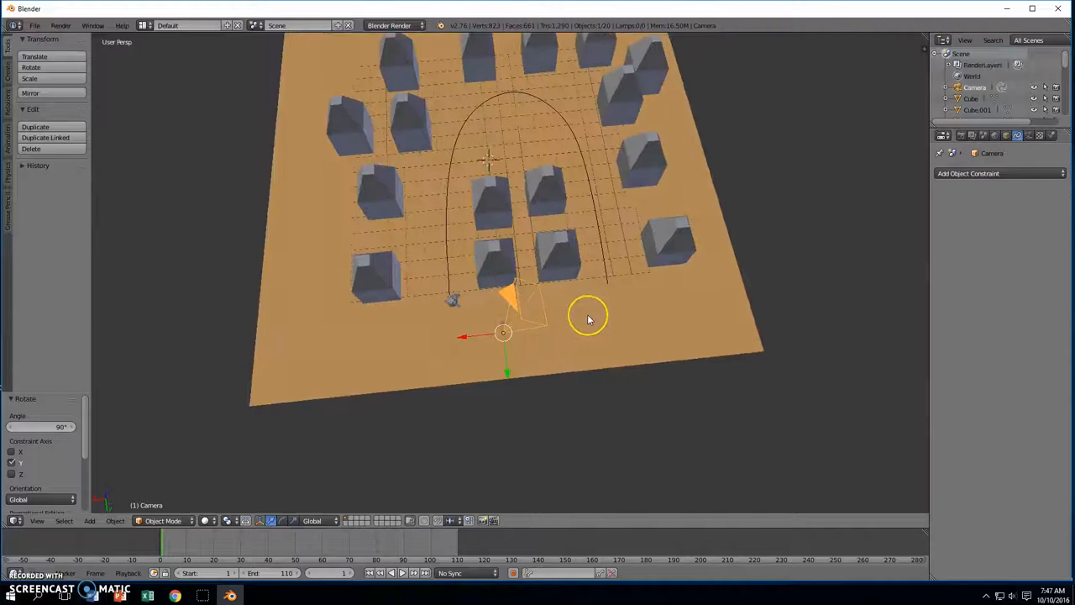
{"action": "key", "text": "ctrl+z"}
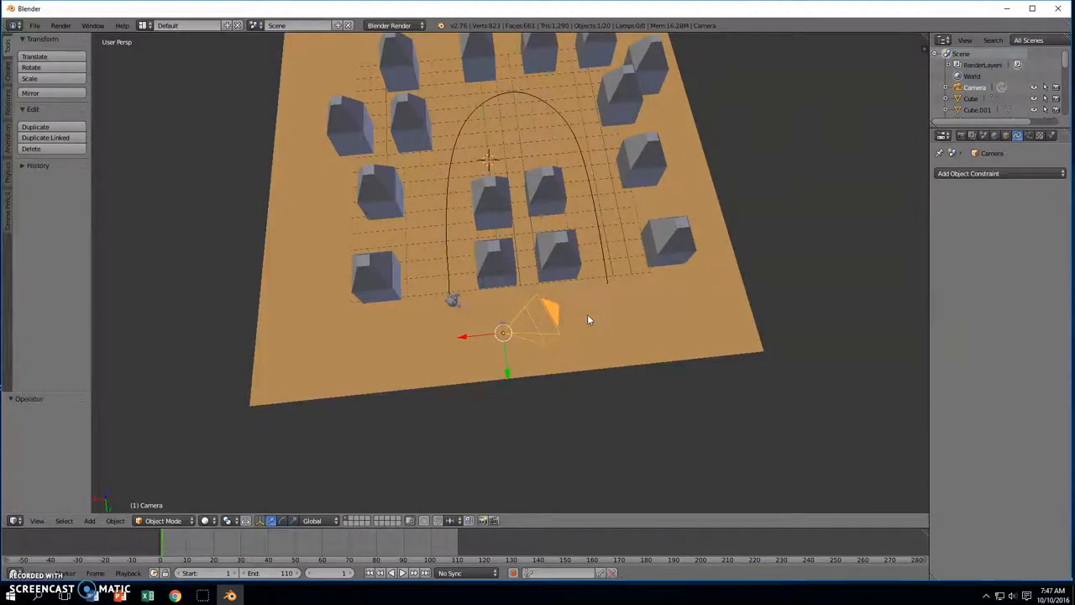
{"action": "key", "text": "r"}
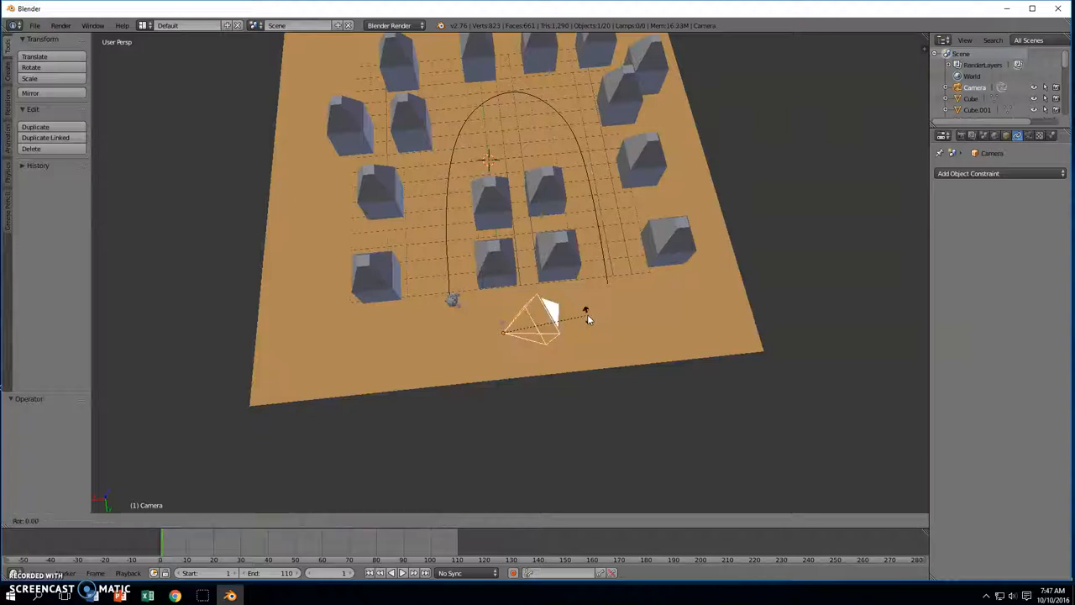
{"action": "type", "text": "x"}
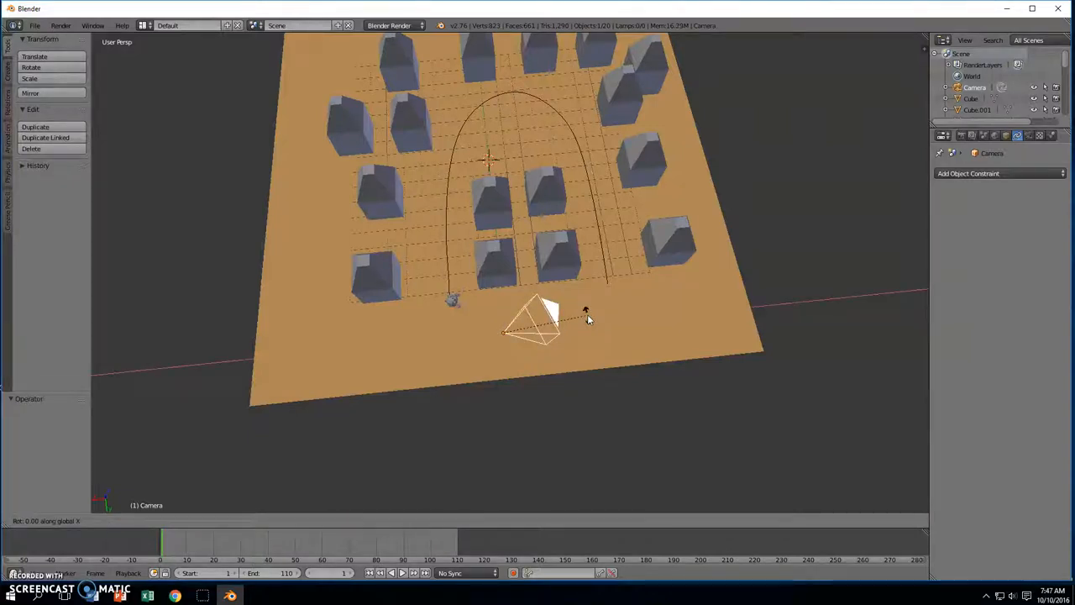
{"action": "type", "text": "90"}
{"action": "key", "text": "Return"}
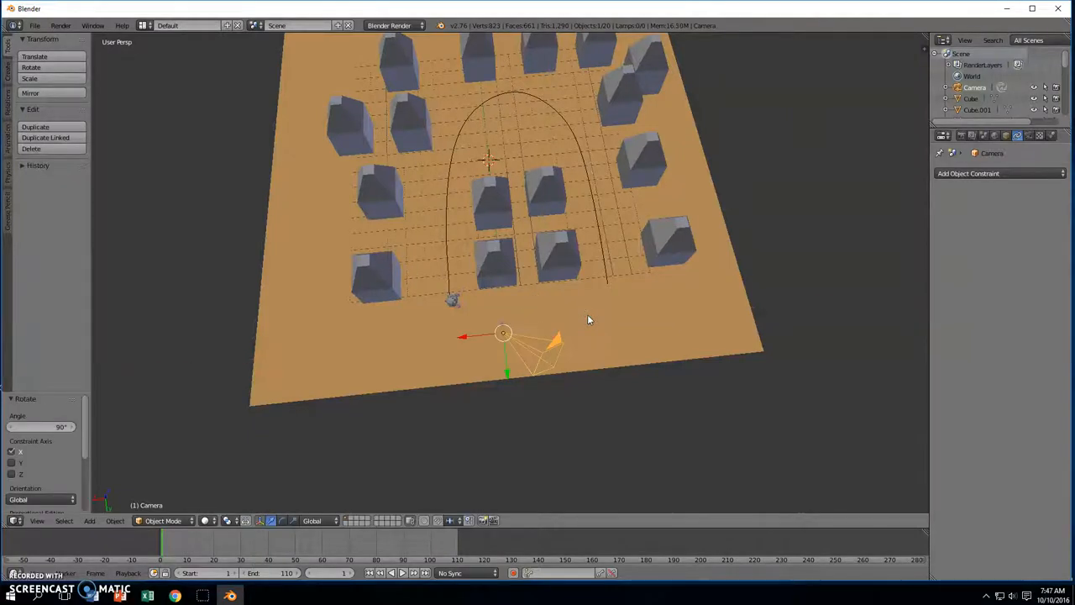
{"action": "mouse_move", "coordinate": [588, 319]}
{"action": "middle_mouse_down"}
{"action": "mouse_move", "coordinate": [557, 264]}
{"action": "mouse_move", "coordinate": [533, 247]}
{"action": "mouse_move", "coordinate": [502, 252]}
{"action": "mouse_move", "coordinate": [590, 303]}
{"action": "mouse_move", "coordinate": [589, 313]}
{"action": "middle_mouse_up"}
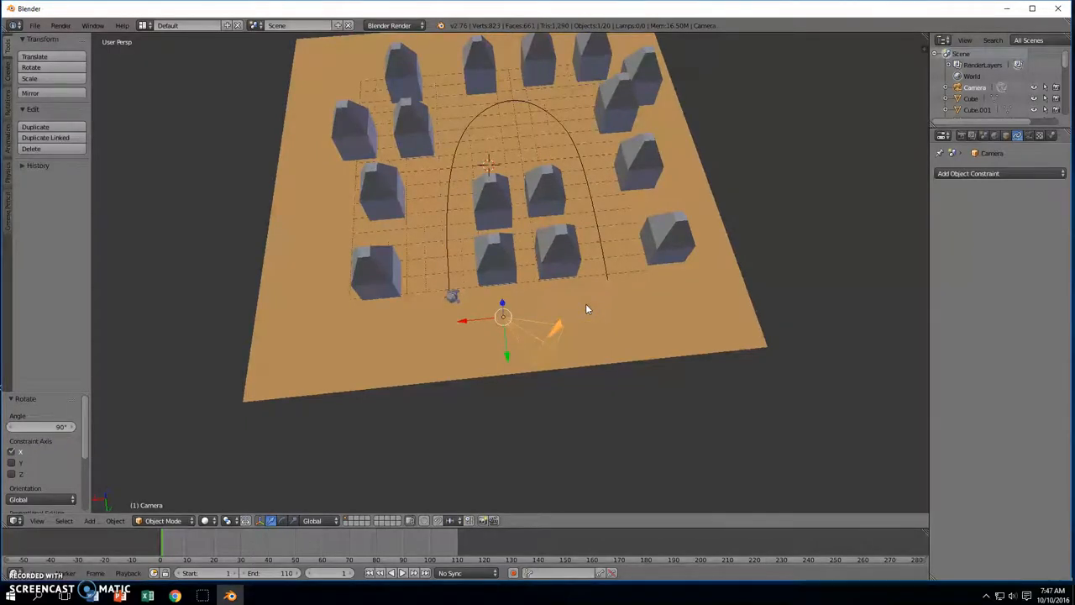
{"action": "key", "text": "ctrl+z"}
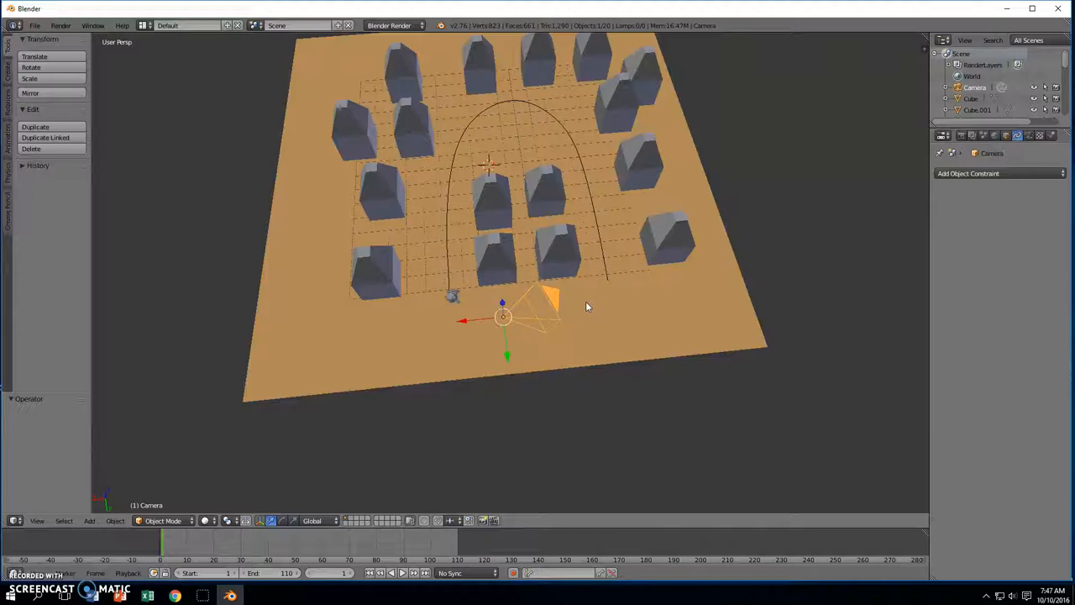
Rotate the camera 90° about the global Z axis
{"action": "key", "text": "r"}
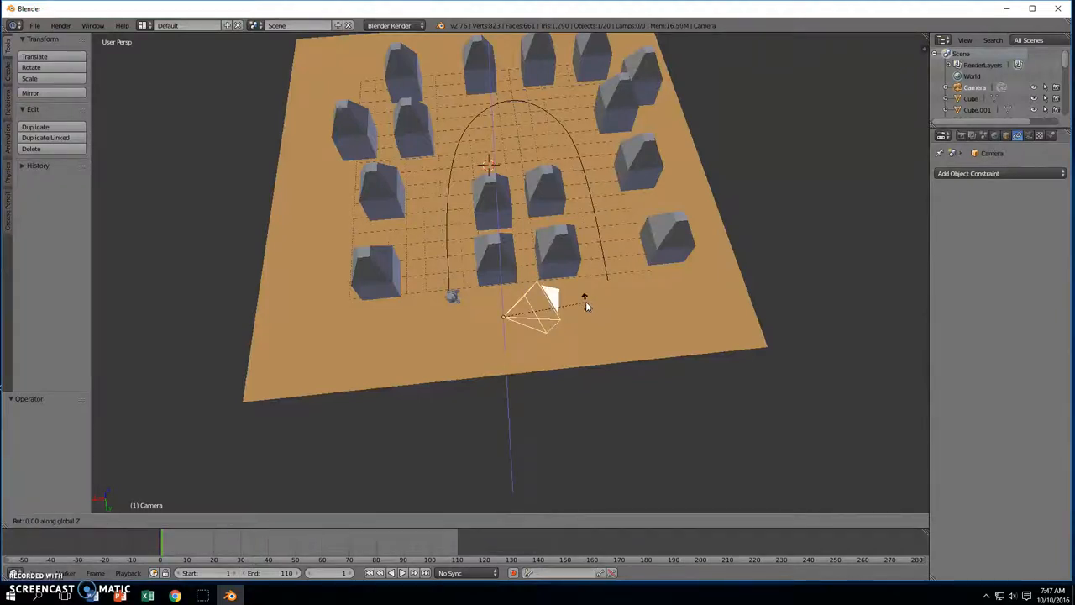
{"action": "type", "text": "90"}
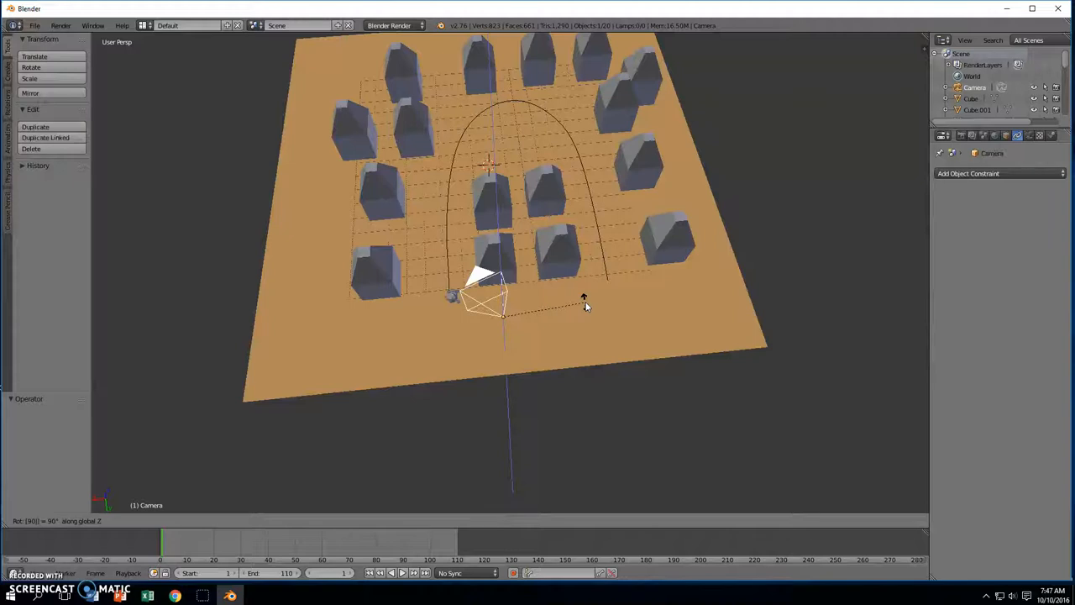
{"action": "key", "text": "Return"}
{"action": "middle_click_drag", "start_coordinate": [586, 305], "coordinate": [565, 266]}
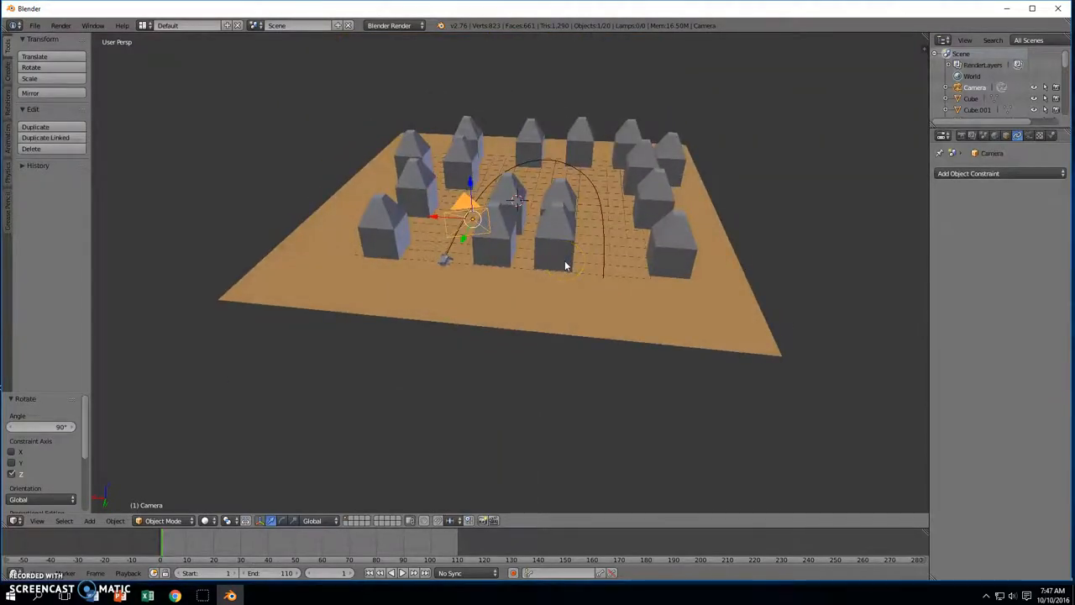
{"action": "key", "text": "g"}
{"action": "key", "text": "z"}
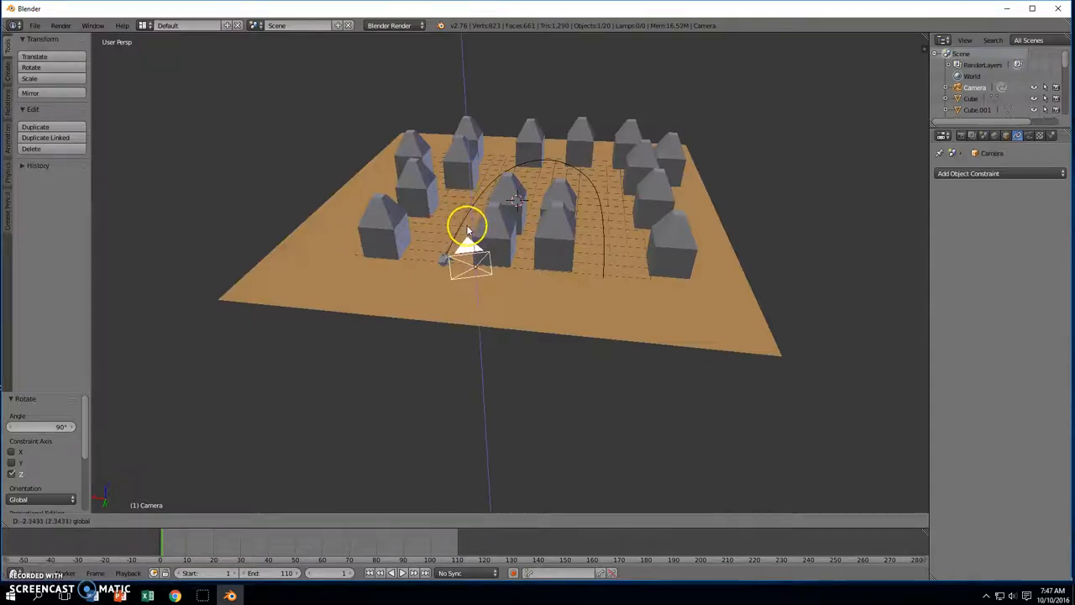
Lower the camera 1.215 on Z, tilt it about 22°, shift it 1.835 on X, then view through it
{"action": "left_click", "coordinate": [473, 229]}
{"action": "middle_click_drag", "start_coordinate": [536, 243], "coordinate": [662, 208]}
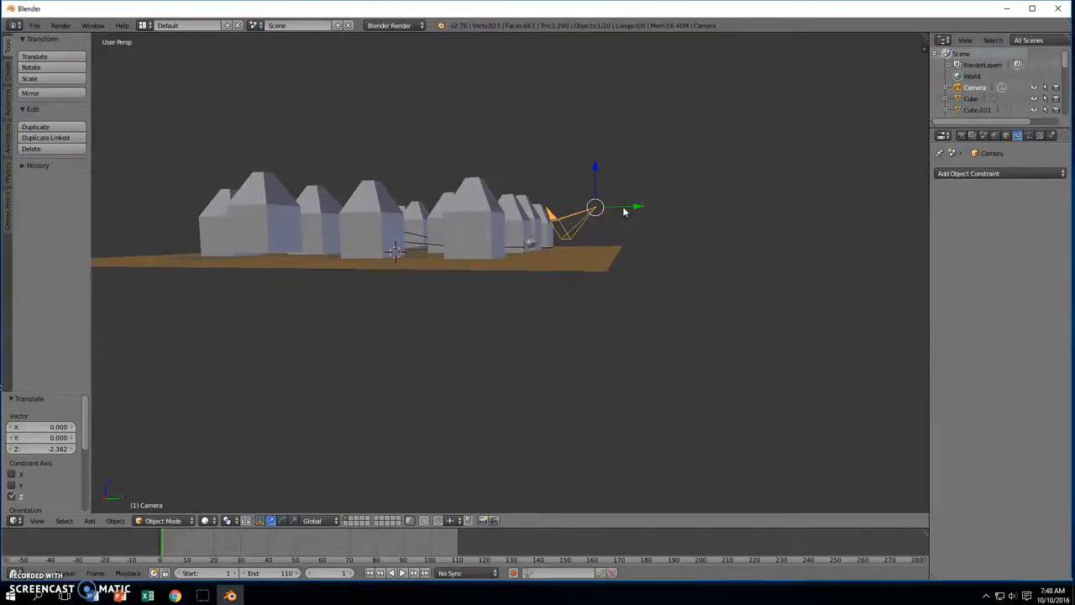
{"action": "key", "text": "r"}
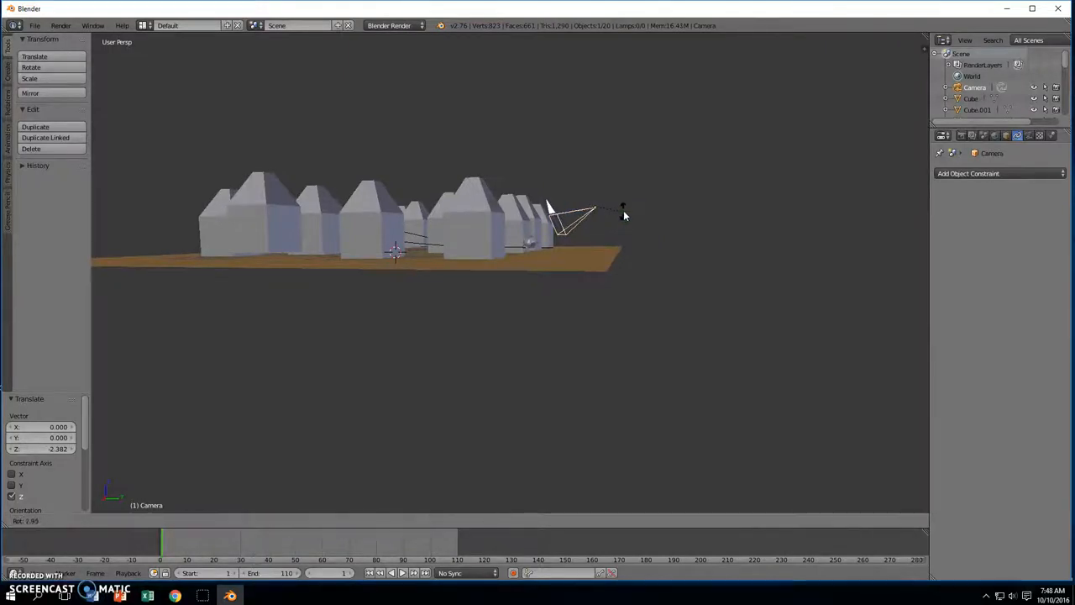
{"action": "left_click", "coordinate": [623, 222]}
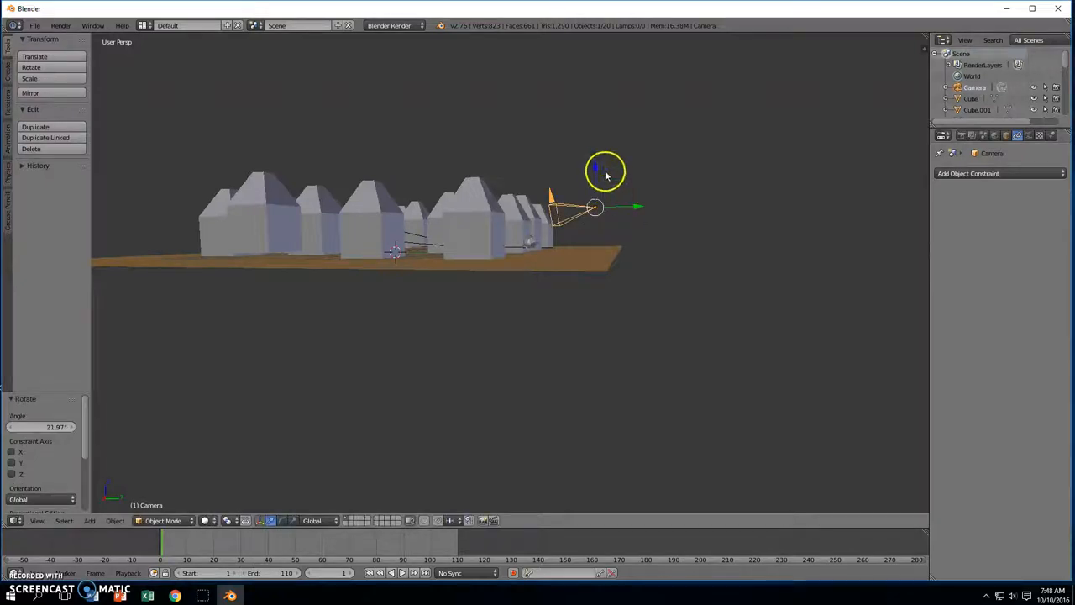
{"action": "left_click_drag", "start_coordinate": [596, 164], "coordinate": [594, 188]}
{"action": "middle_click_drag", "start_coordinate": [594, 188], "coordinate": [546, 221]}
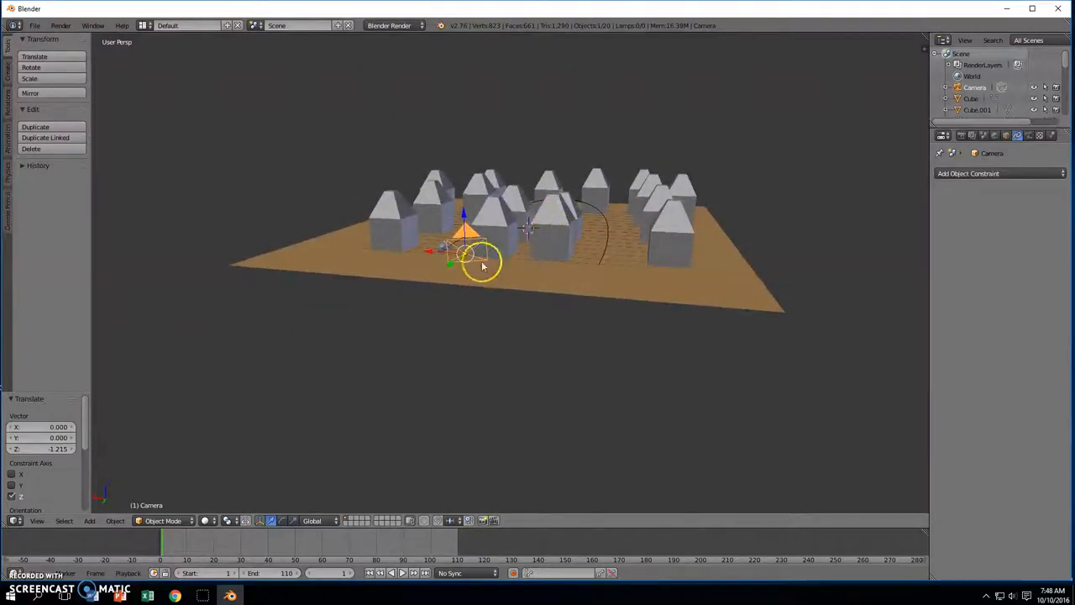
{"action": "left_click_drag", "start_coordinate": [427, 254], "coordinate": [386, 244]}
{"action": "middle_click_drag", "start_coordinate": [386, 245], "coordinate": [521, 252]}
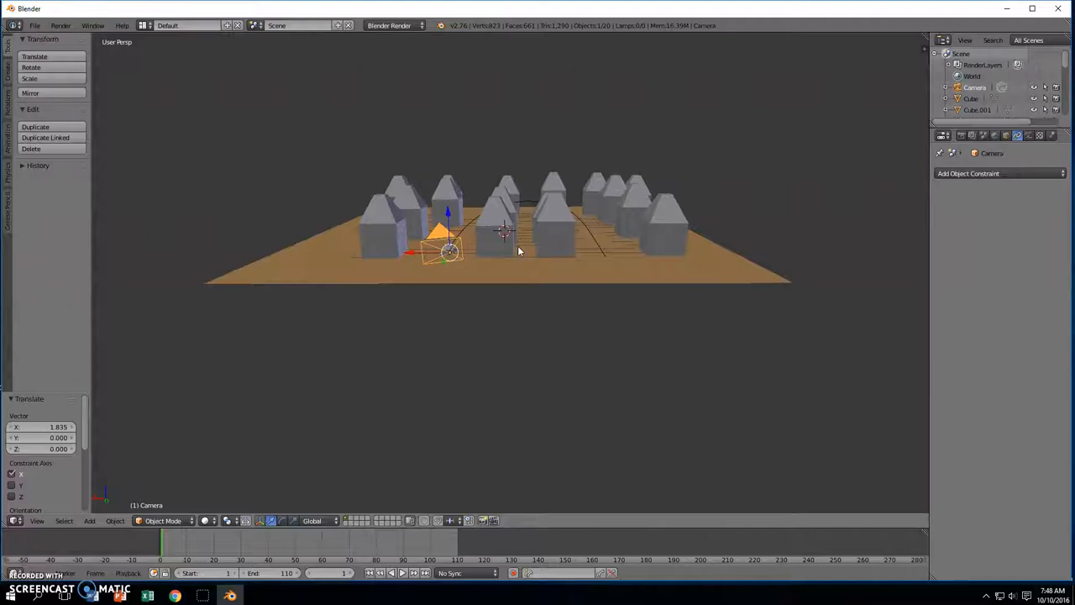
{"action": "key", "text": "KP_0"}
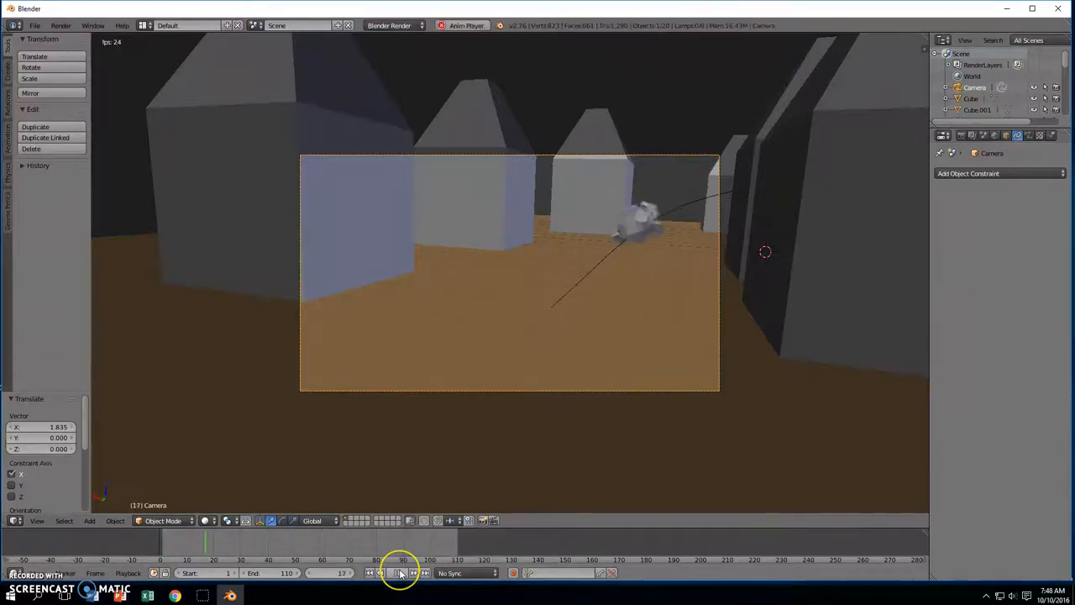
Stop playback, rewind to frame 1, and leave the camera view
{"action": "left_click", "coordinate": [402, 574]}
{"action": "left_click", "coordinate": [378, 574]}
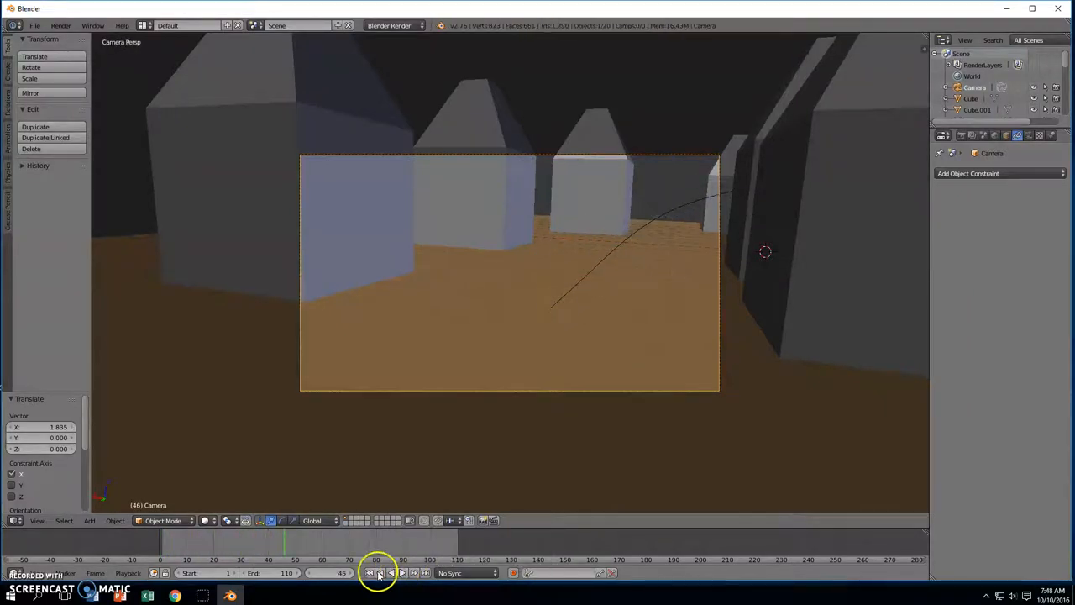
{"action": "left_click", "coordinate": [371, 573]}
{"action": "scroll", "coordinate": [626, 387], "scroll_direction": "down", "scroll_amount": 3}
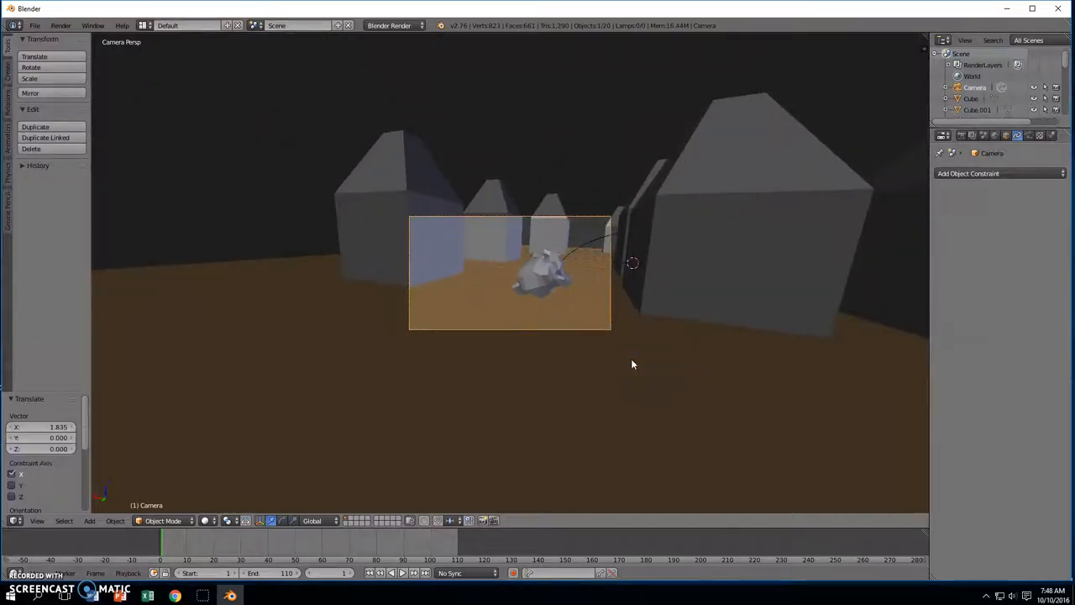
{"action": "key", "text": "KP_0"}
Rotate the camera about 21° and shift it 0.778 along X, checking the shot through it
{"action": "middle_click_drag", "start_coordinate": [580, 295], "coordinate": [577, 377]}
{"action": "key", "text": "r"}
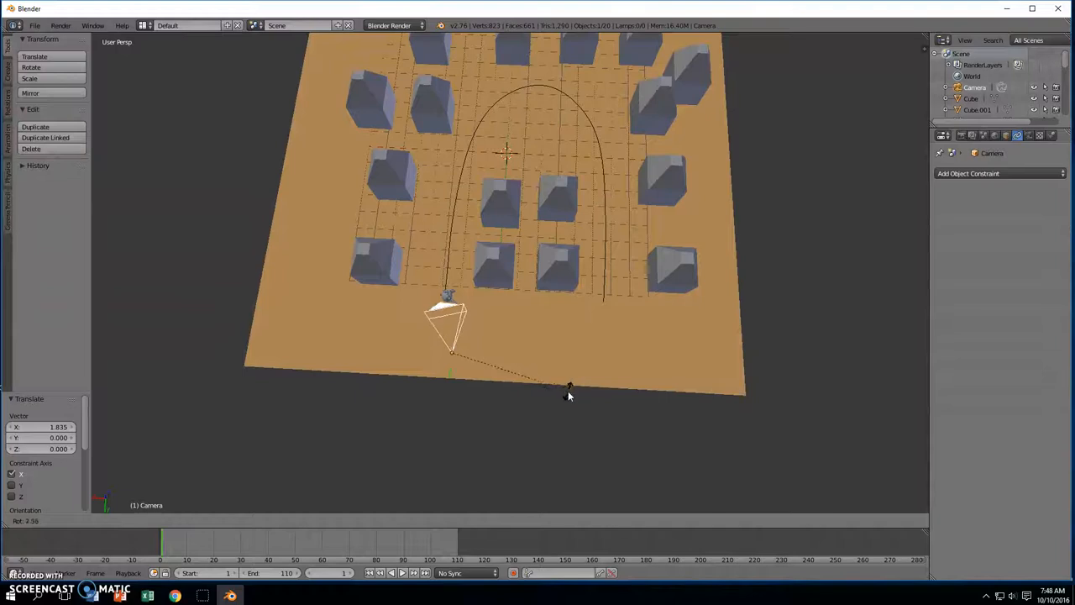
{"action": "left_click", "coordinate": [541, 412]}
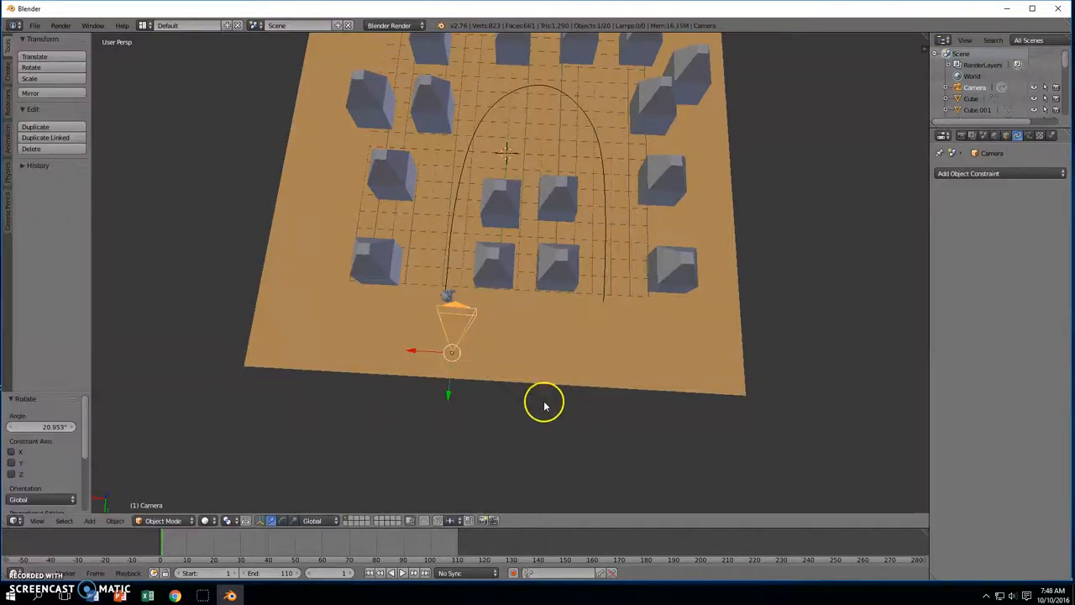
{"action": "left_click_drag", "start_coordinate": [413, 352], "coordinate": [396, 348]}
{"action": "middle_click_drag", "start_coordinate": [547, 358], "coordinate": [563, 306]}
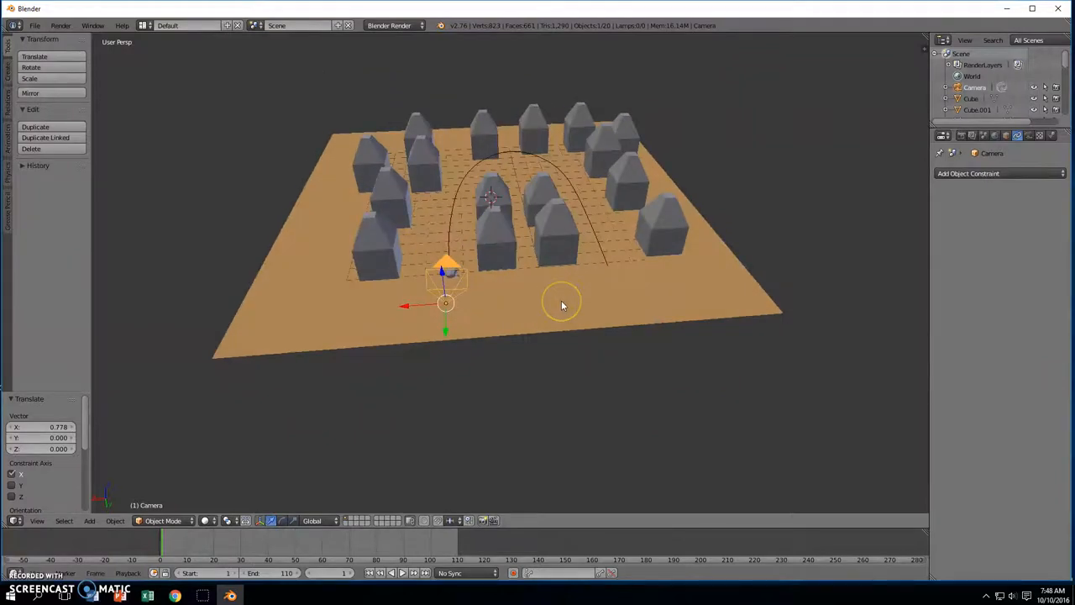
{"action": "key", "text": "KP_0"}
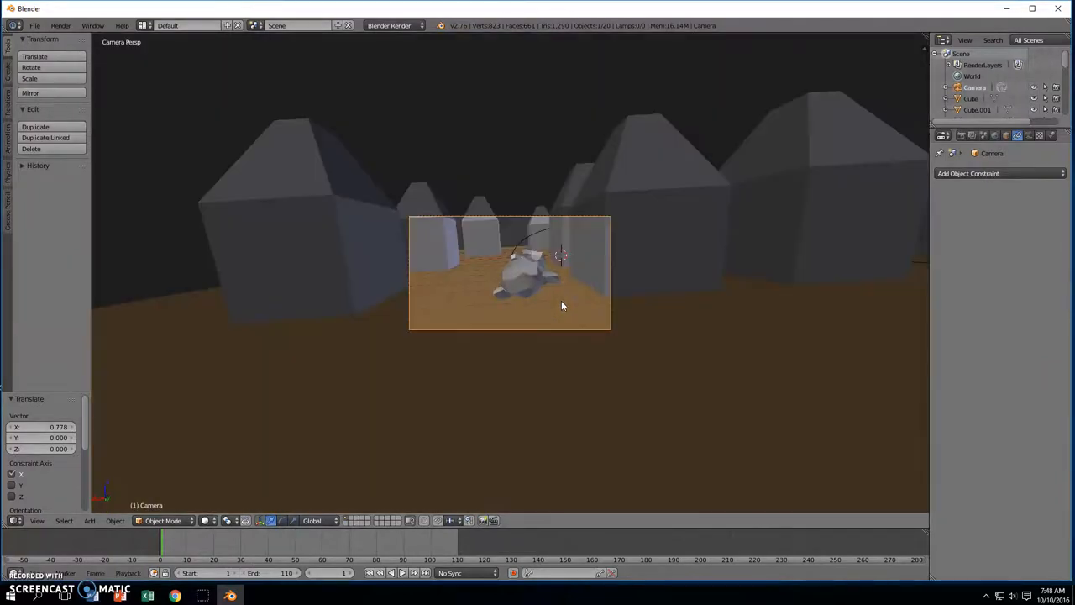
{"action": "scroll", "coordinate": [594, 297], "scroll_direction": "up", "scroll_amount": 3}
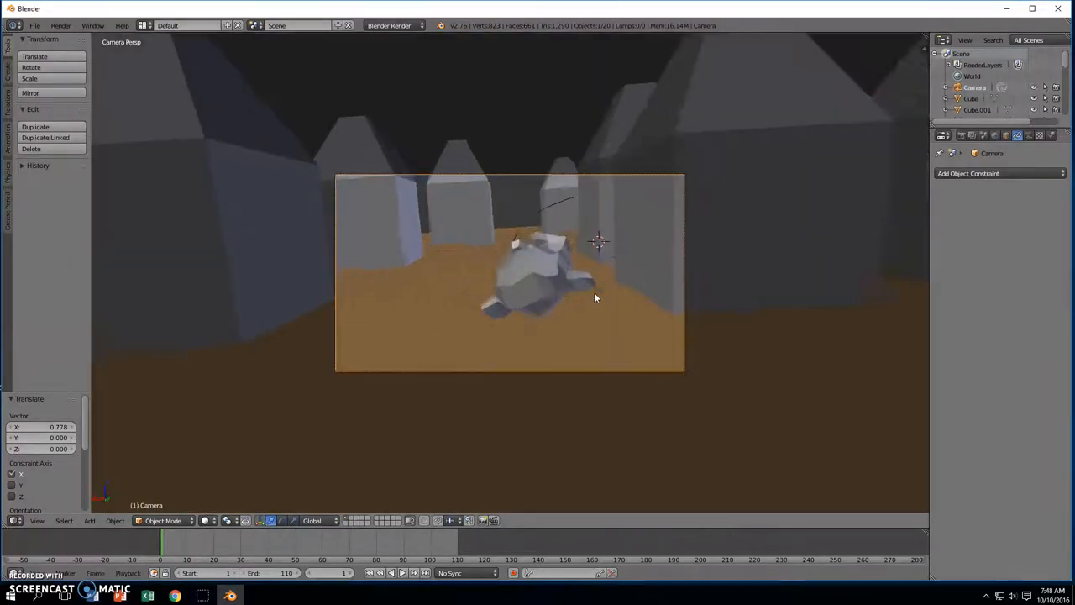
{"action": "scroll", "coordinate": [594, 296], "scroll_direction": "up", "scroll_amount": 4}
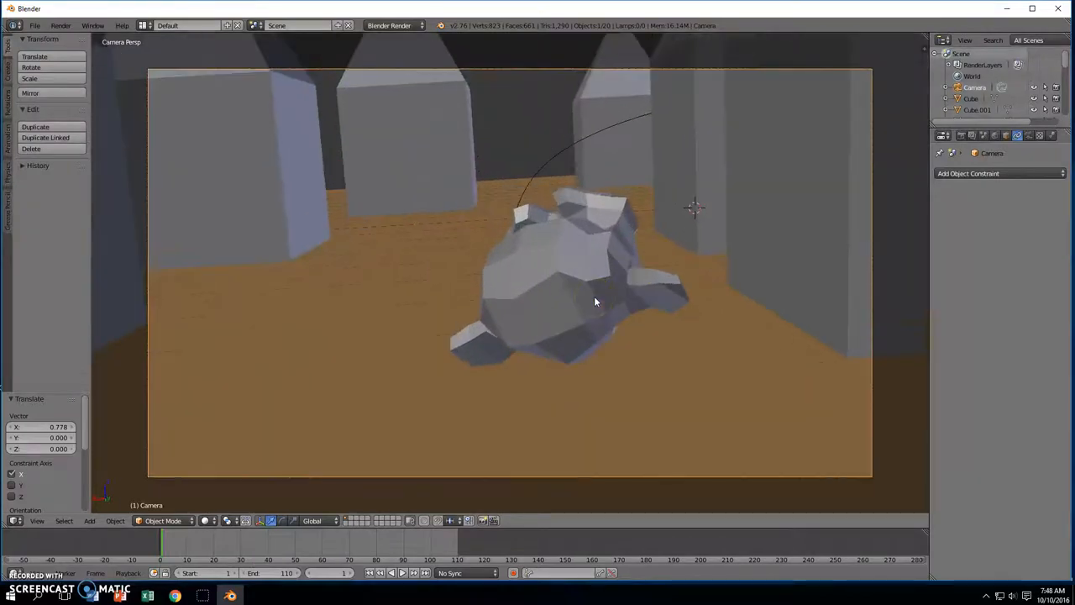
{"action": "scroll", "coordinate": [594, 295], "scroll_direction": "down", "scroll_amount": 3}
{"action": "scroll", "coordinate": [594, 295], "scroll_direction": "up", "scroll_amount": 1}
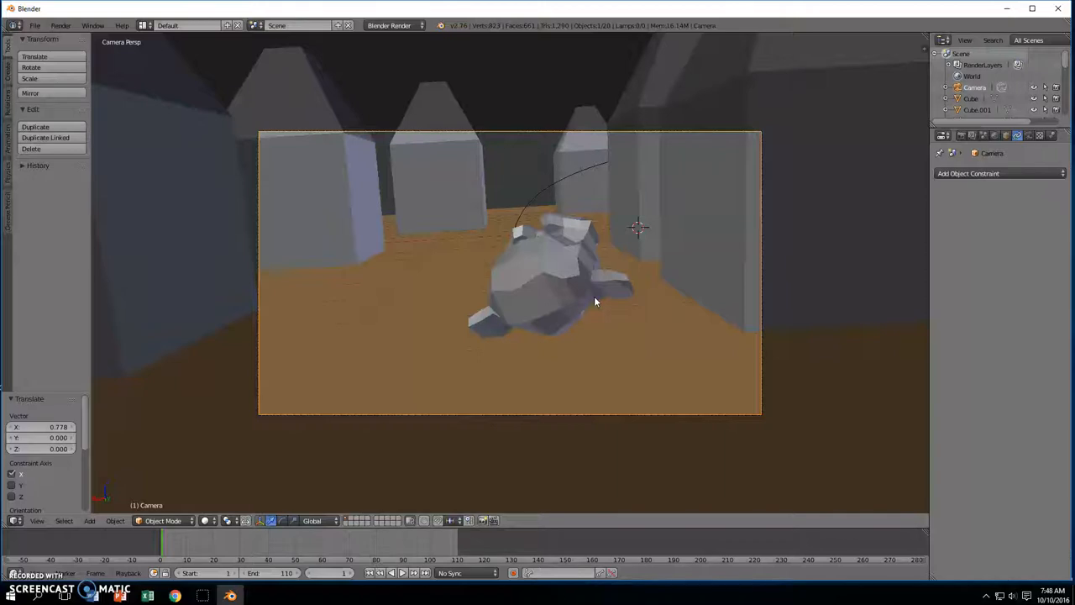
{"action": "key", "text": "KP_0"}
{"action": "middle_click_drag", "start_coordinate": [594, 296], "coordinate": [636, 342]}
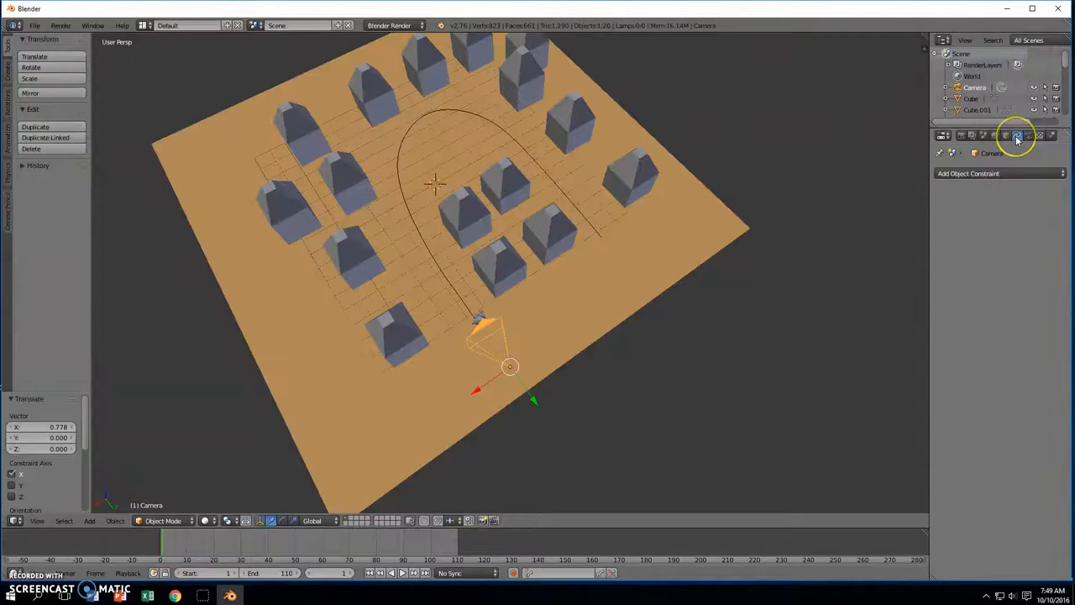
Add a Follow Path constraint to the camera with NurbsPath as the target
{"action": "left_click", "coordinate": [1000, 173]}
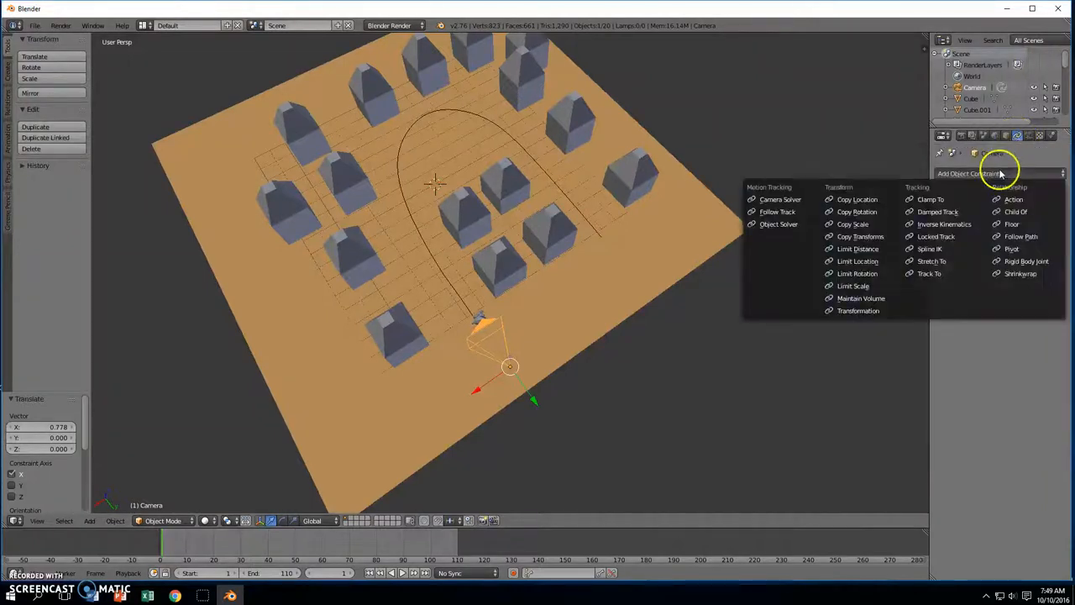
{"action": "left_click", "coordinate": [1015, 236]}
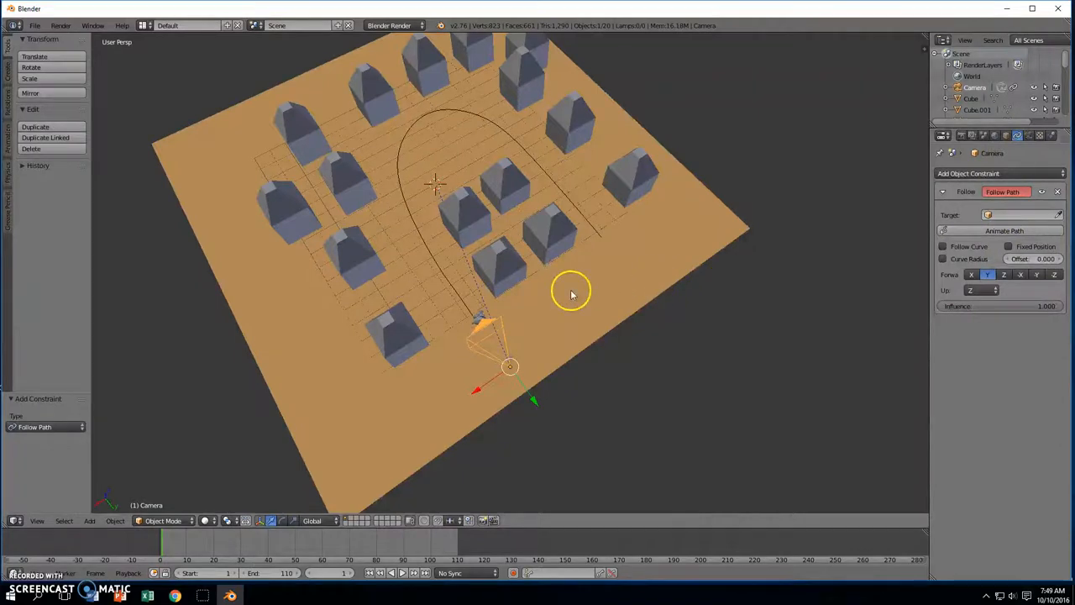
{"action": "left_click", "coordinate": [990, 215]}
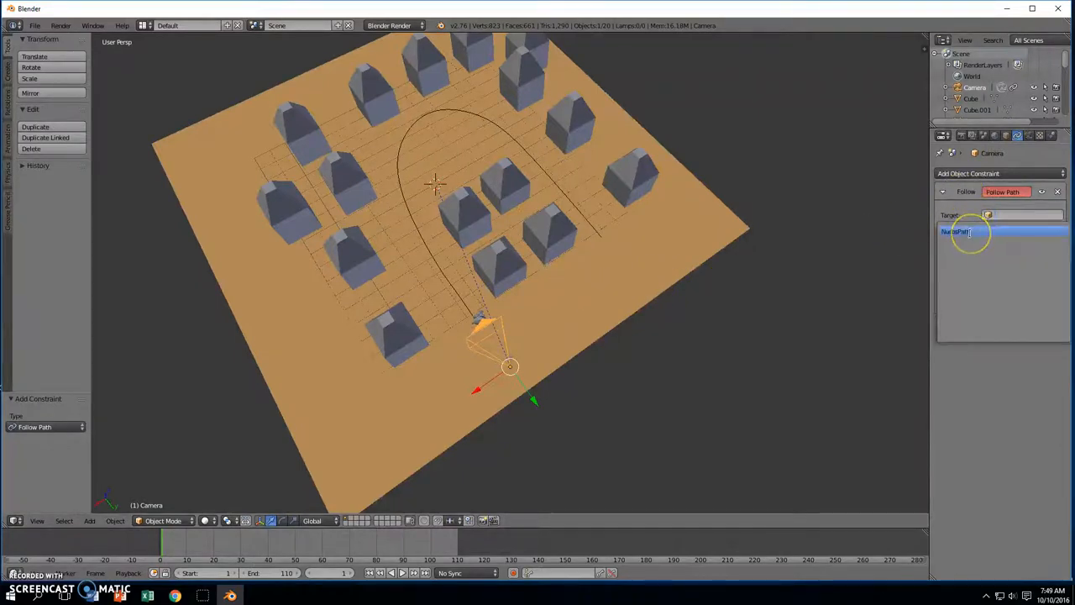
{"action": "left_click", "coordinate": [969, 233]}
{"action": "middle_click_drag", "start_coordinate": [916, 239], "coordinate": [893, 158]}
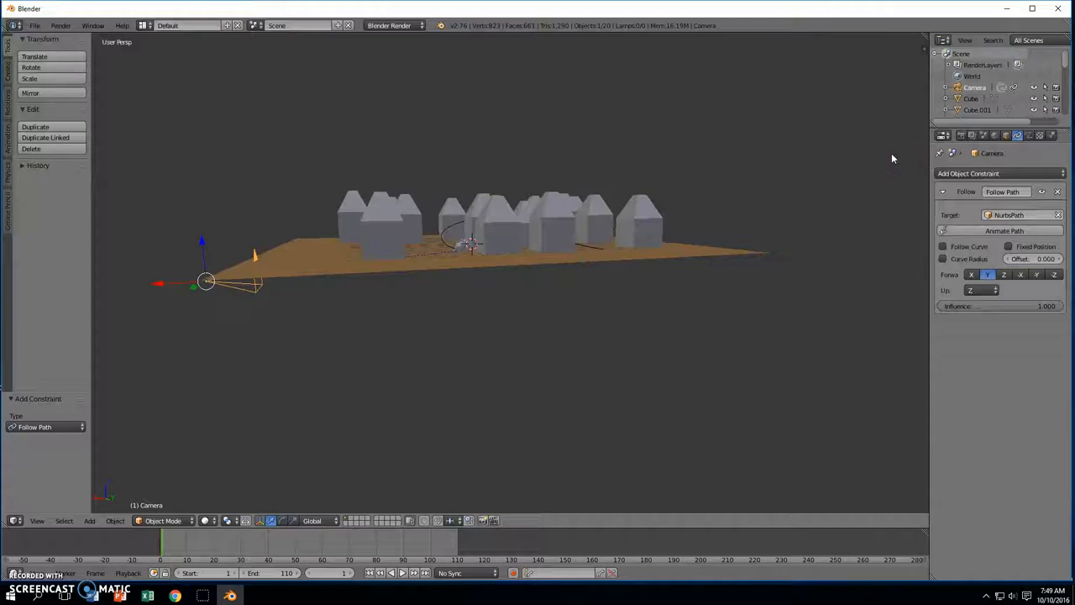
Move the camera twice and rotate it 90° about Z
{"action": "key", "text": "g"}
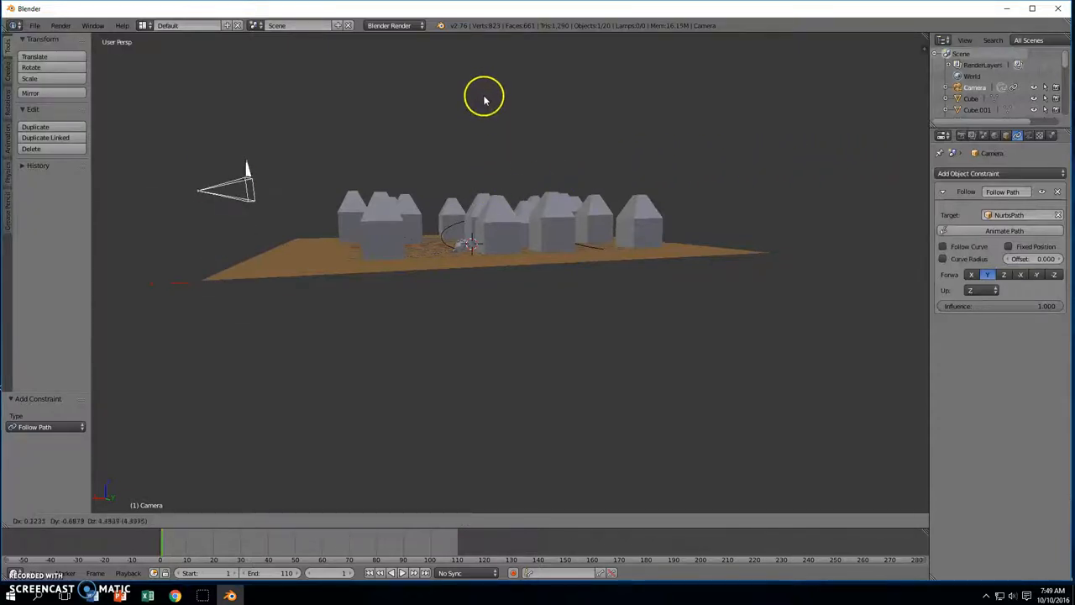
{"action": "left_click", "coordinate": [491, 101]}
{"action": "middle_click_drag", "start_coordinate": [545, 120], "coordinate": [569, 156]}
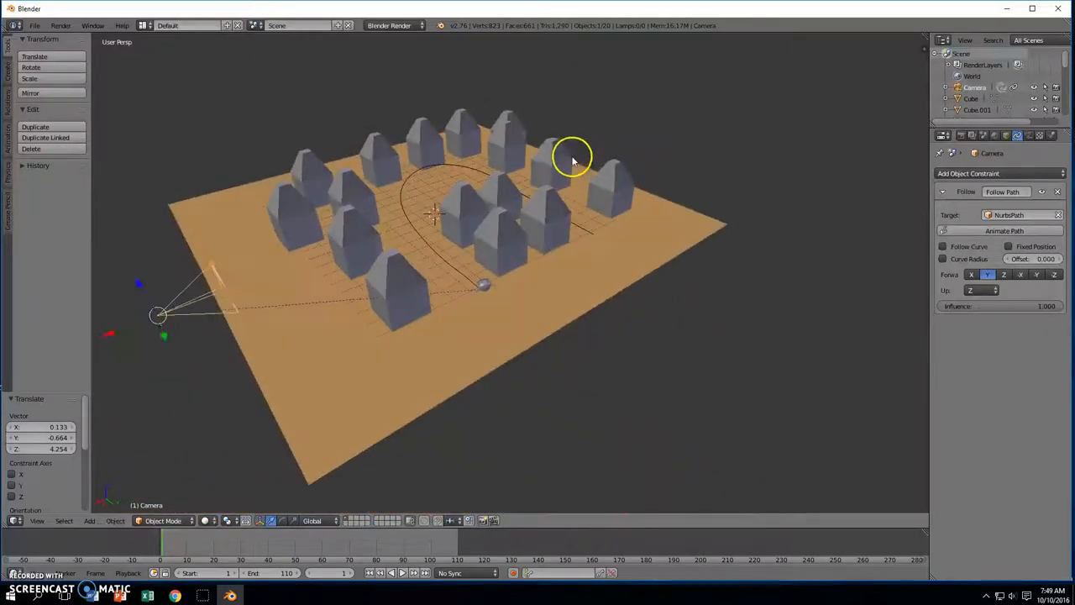
{"action": "key", "text": "g"}
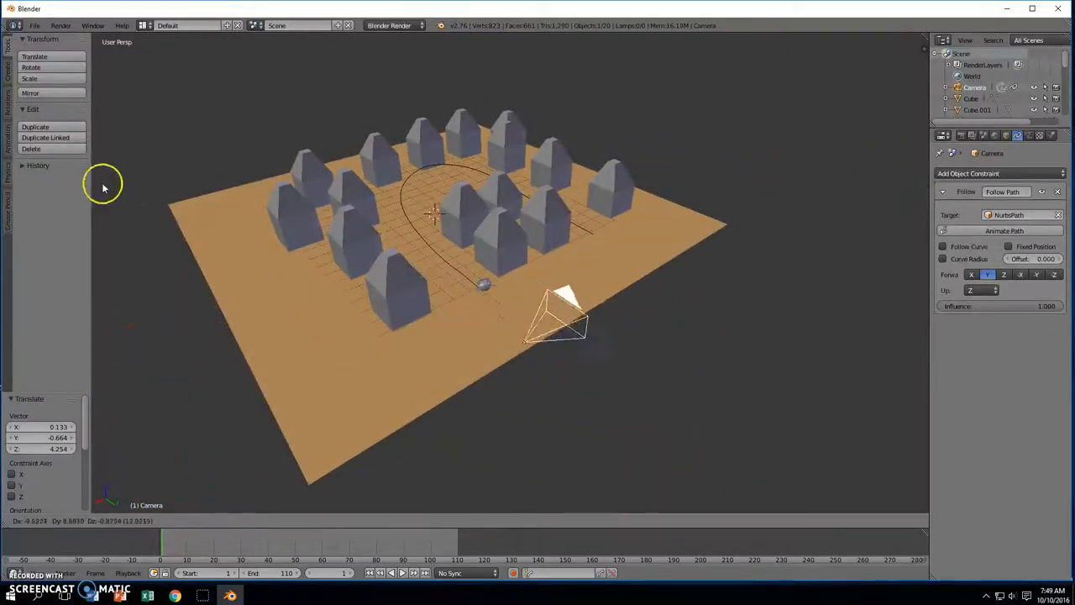
{"action": "left_click", "coordinate": [171, 182]}
{"action": "middle_click_drag", "start_coordinate": [277, 179], "coordinate": [245, 239]}
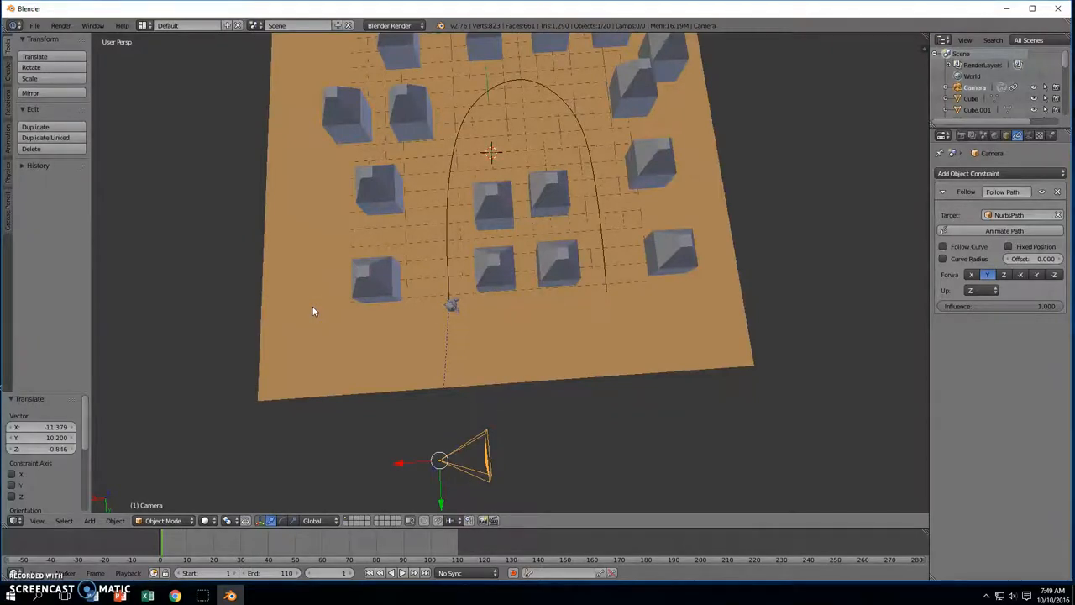
{"action": "key", "text": "r"}
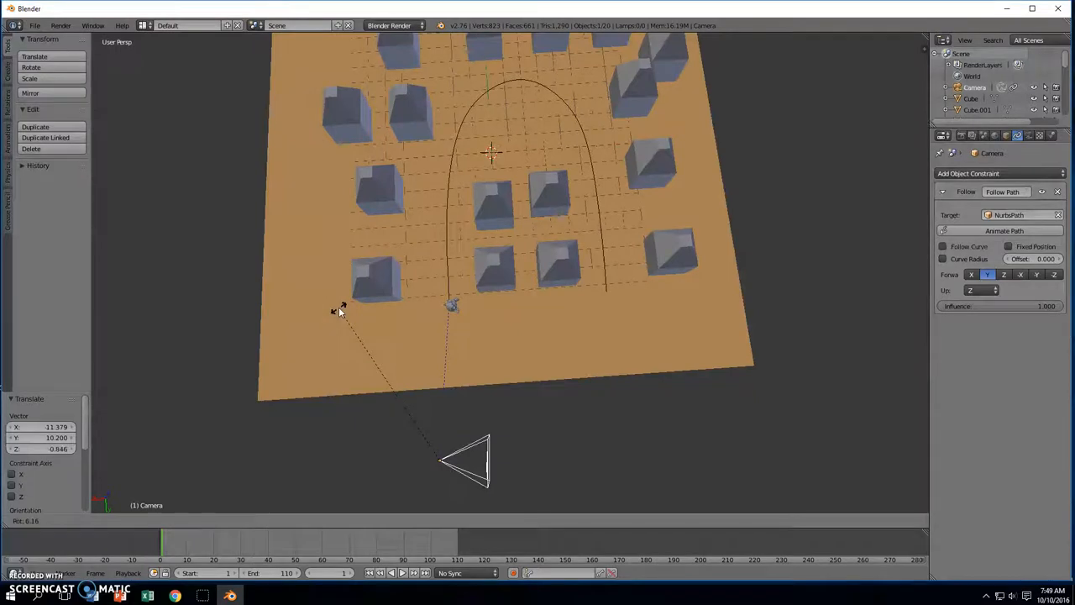
{"action": "type", "text": "z90"}
{"action": "key", "text": "Return"}
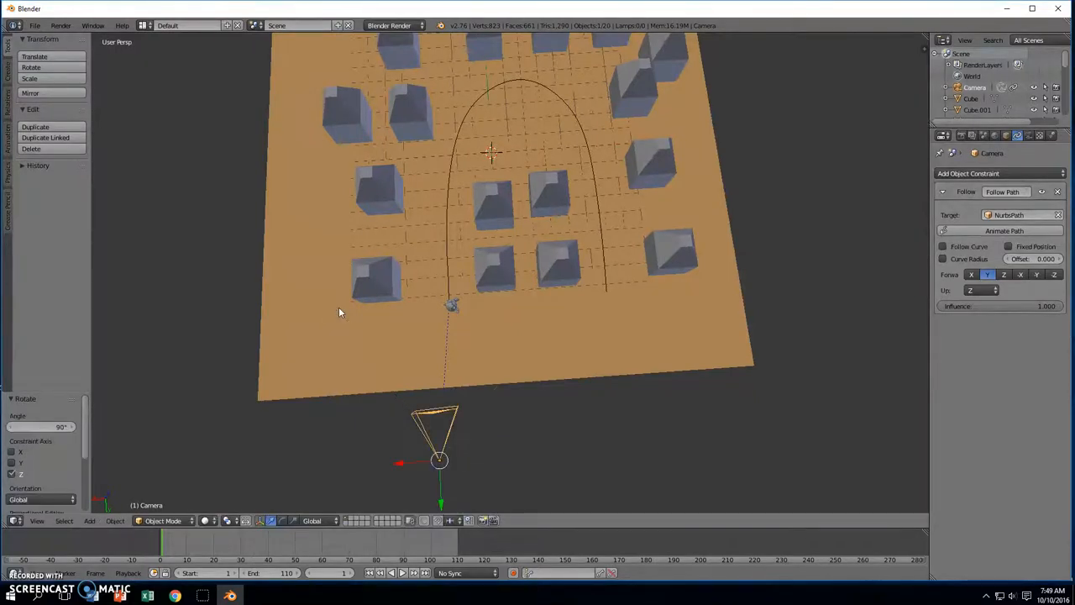
Fine-tune the camera along Z, X and Y, ending 0.762 on Y, and view through it
{"action": "middle_click_drag", "start_coordinate": [450, 353], "coordinate": [456, 259]}
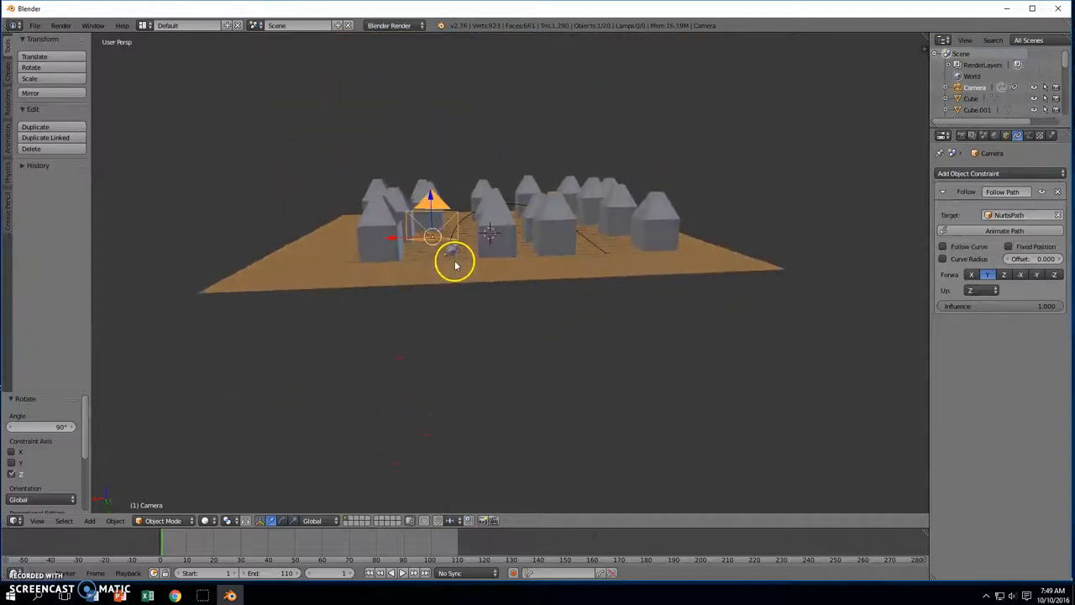
{"action": "left_click_drag", "start_coordinate": [429, 203], "coordinate": [435, 236]}
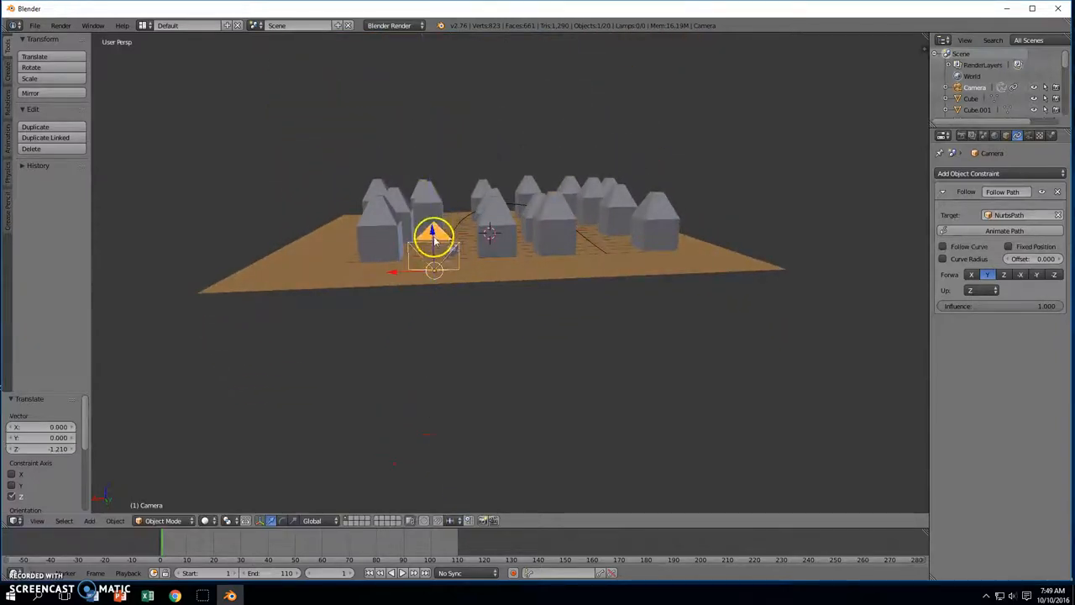
{"action": "left_click_drag", "start_coordinate": [393, 272], "coordinate": [414, 270]}
{"action": "middle_click_drag", "start_coordinate": [414, 271], "coordinate": [629, 322]}
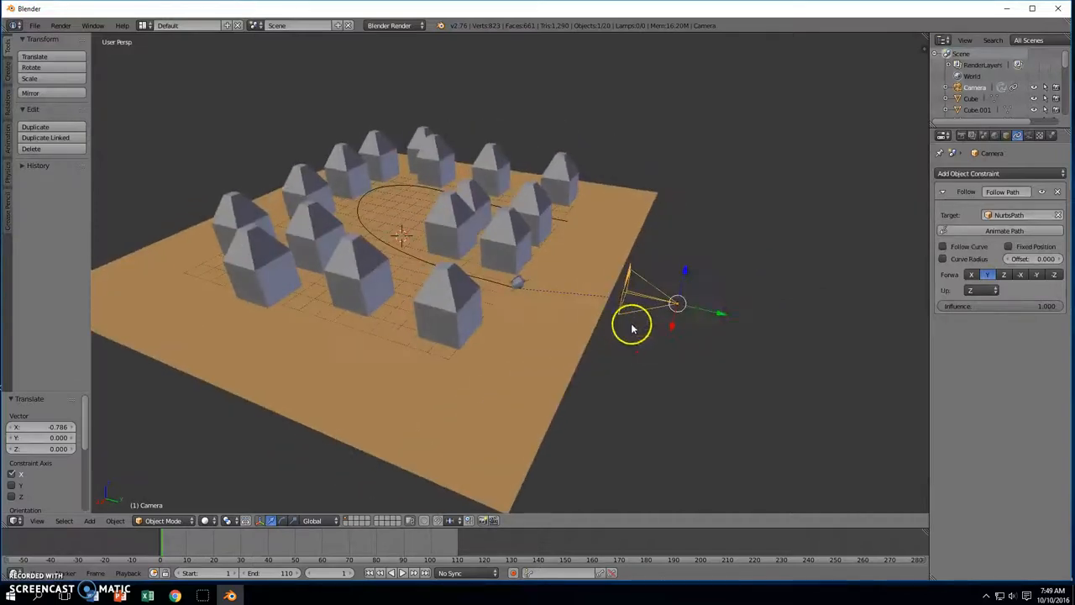
{"action": "left_click_drag", "start_coordinate": [723, 311], "coordinate": [623, 306]}
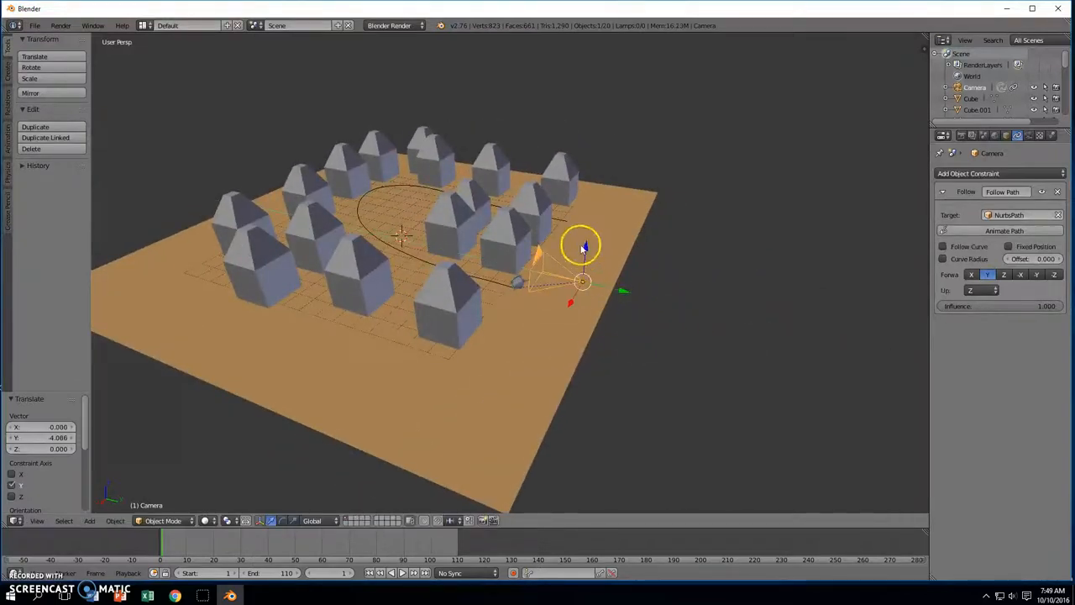
{"action": "left_click_drag", "start_coordinate": [586, 248], "coordinate": [585, 260]}
{"action": "left_click_drag", "start_coordinate": [623, 311], "coordinate": [651, 299]}
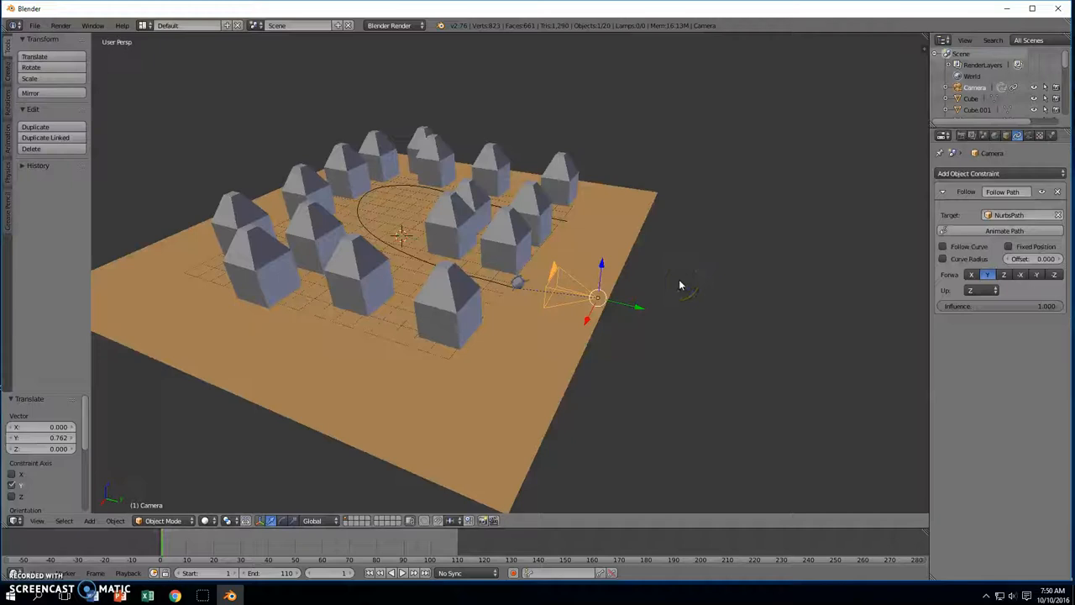
{"action": "key", "text": "KP_0"}
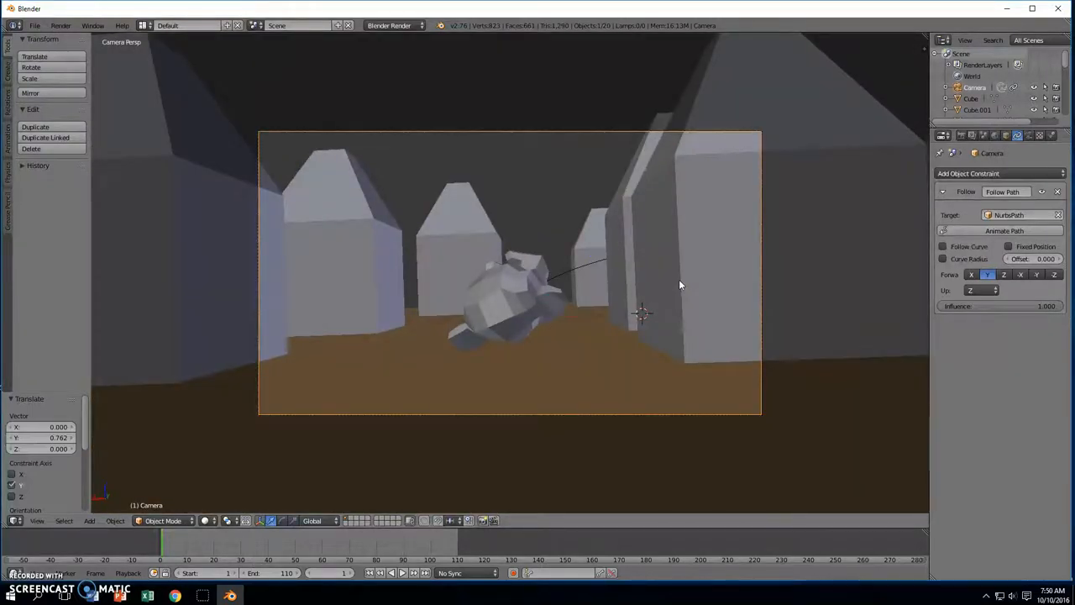
Enable Animate Path on the camera, play the animation to frame 105, then rewind to frame 1
{"action": "left_click", "coordinate": [977, 232]}
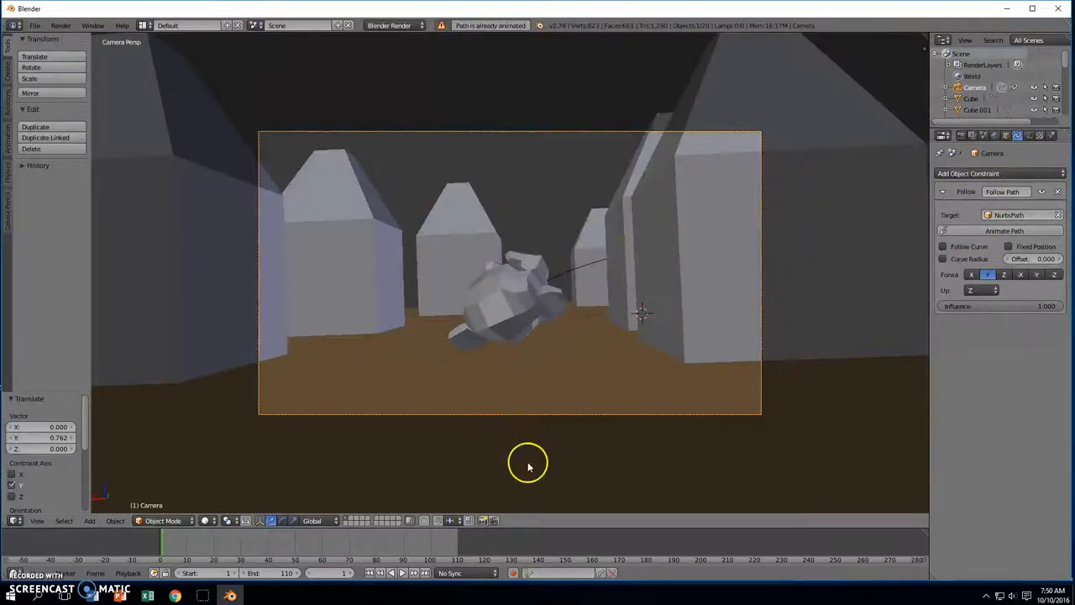
{"action": "left_click", "coordinate": [402, 574]}
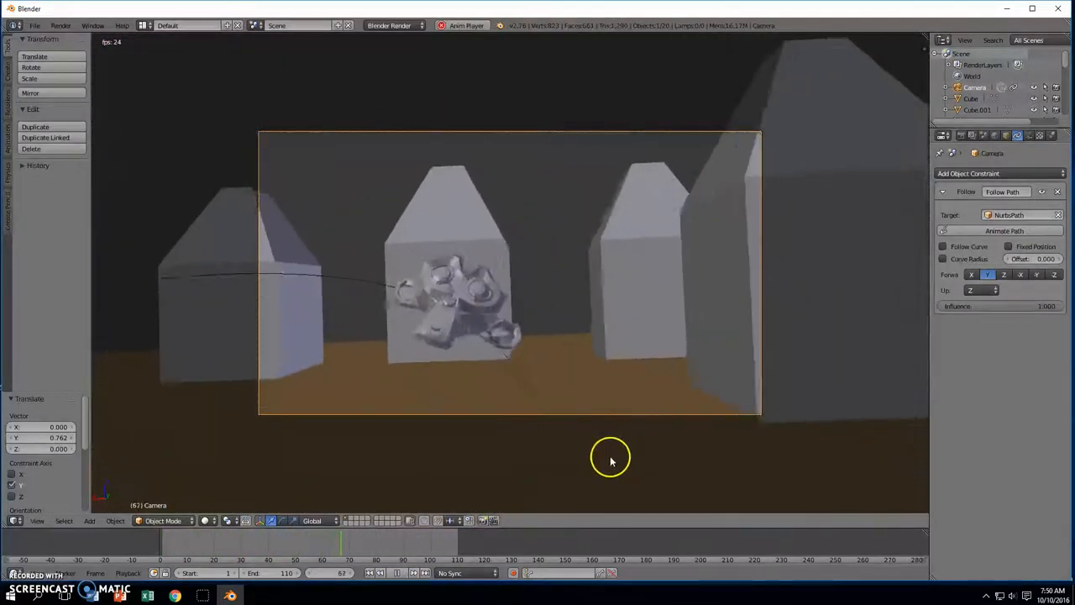
{"action": "left_click", "coordinate": [396, 573]}
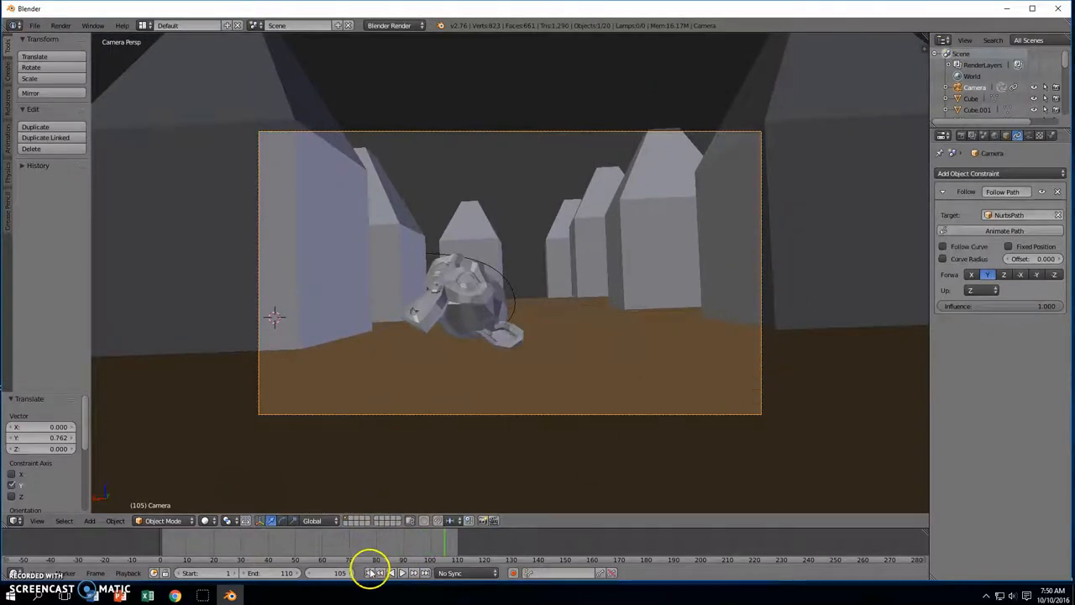
{"action": "left_click", "coordinate": [370, 573]}
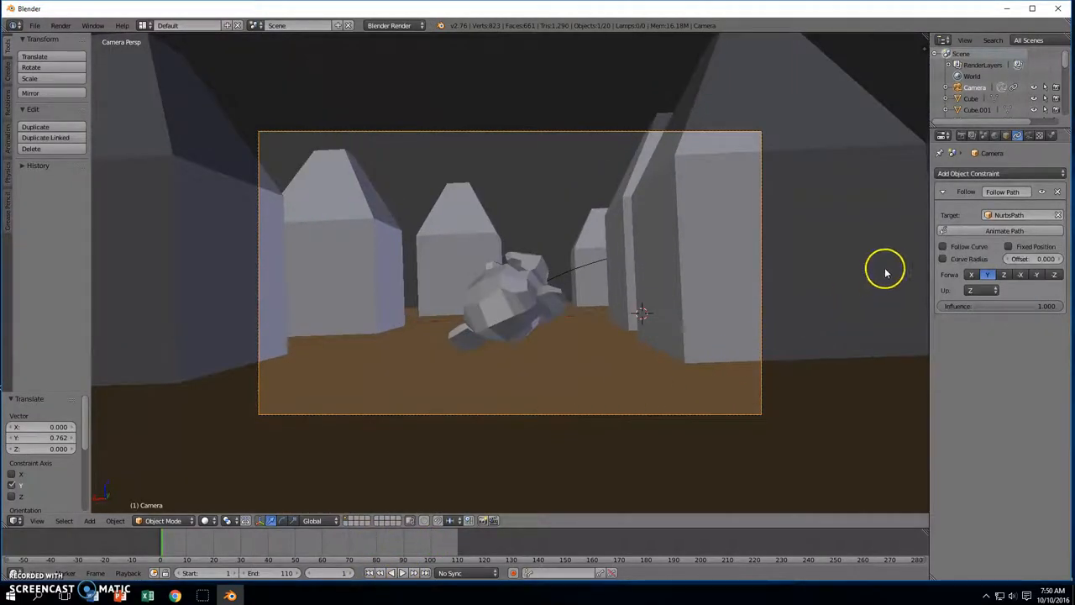
Enable Follow Curve so the camera follows the path's heading, then orbit around the village
{"action": "left_click", "coordinate": [943, 248]}
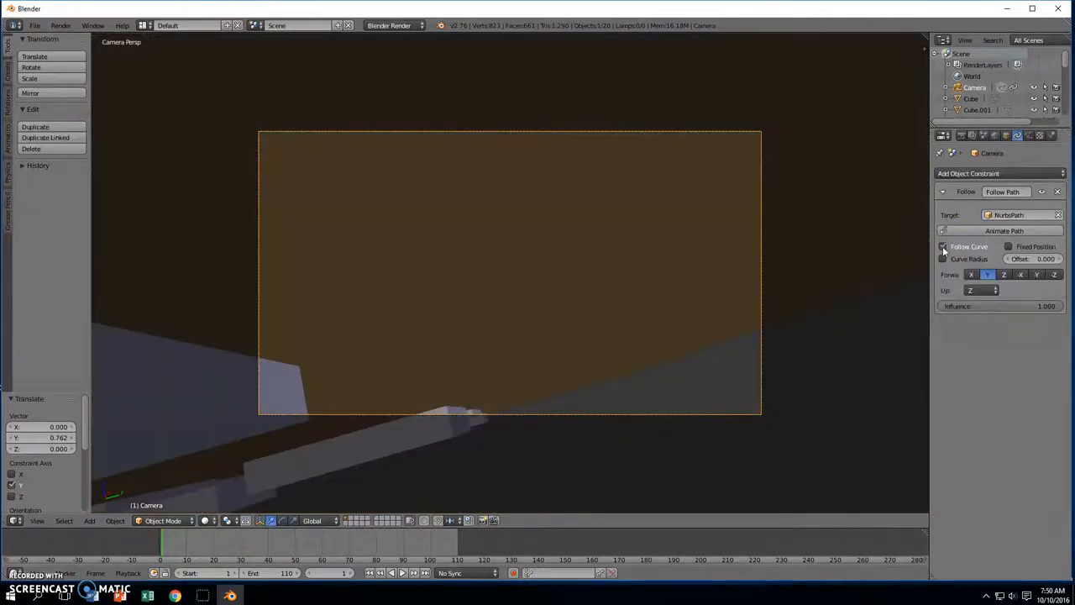
{"action": "middle_click_drag", "start_coordinate": [863, 250], "coordinate": [733, 331]}
{"action": "scroll", "coordinate": [739, 336], "scroll_direction": "down", "scroll_amount": 3}
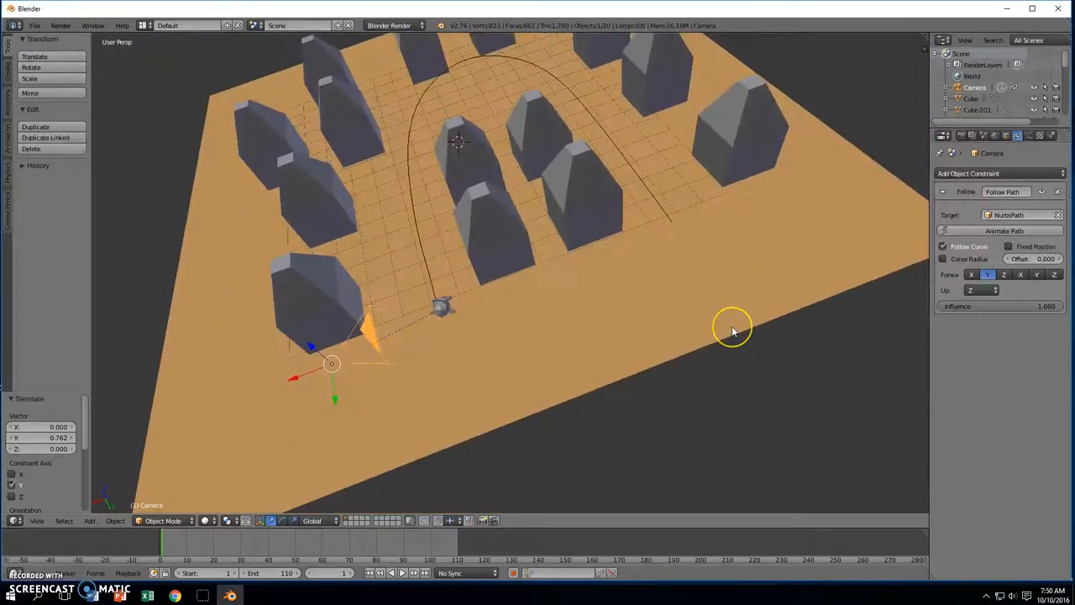
{"action": "middle_click_drag", "start_coordinate": [825, 271], "coordinate": [773, 267]}
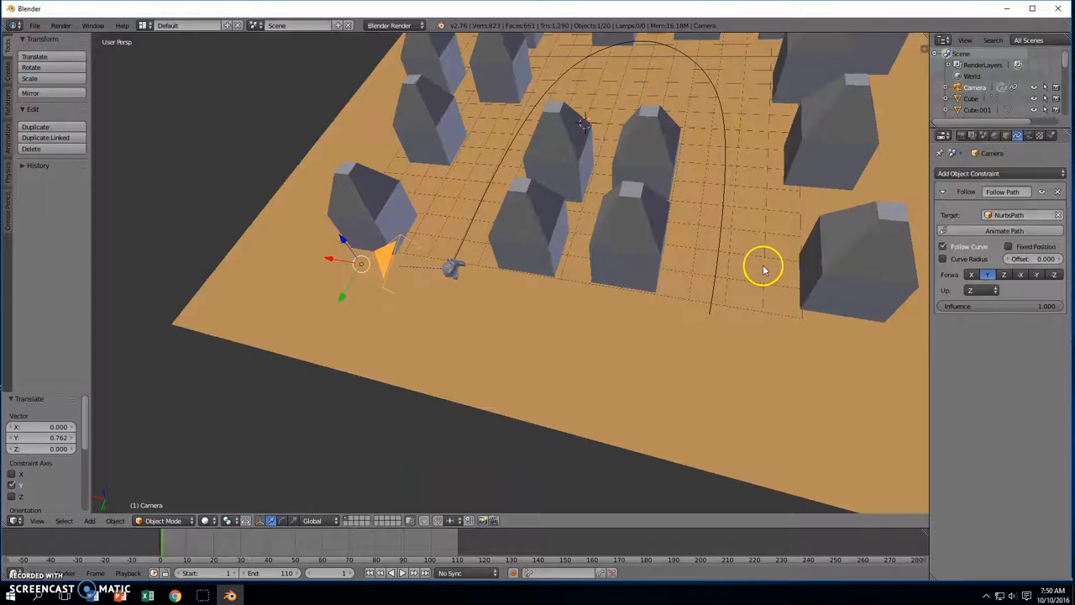
Move the camera down near the front edge of the orange plane
{"action": "key", "text": "g"}
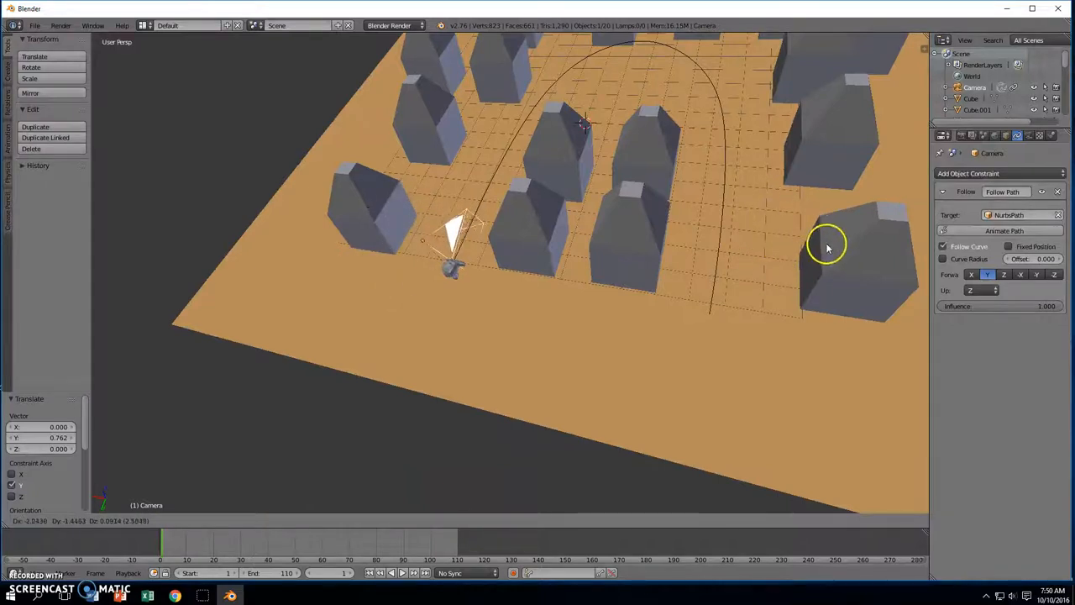
{"action": "left_click", "coordinate": [819, 235]}
{"action": "middle_click_drag", "start_coordinate": [816, 227], "coordinate": [790, 313]}
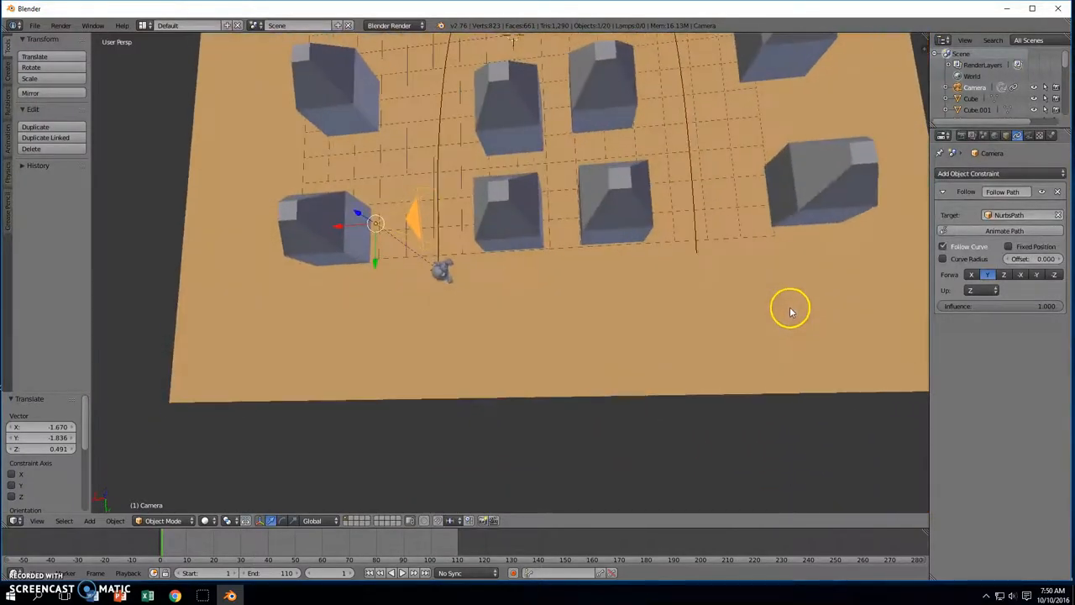
{"action": "key", "text": "g"}
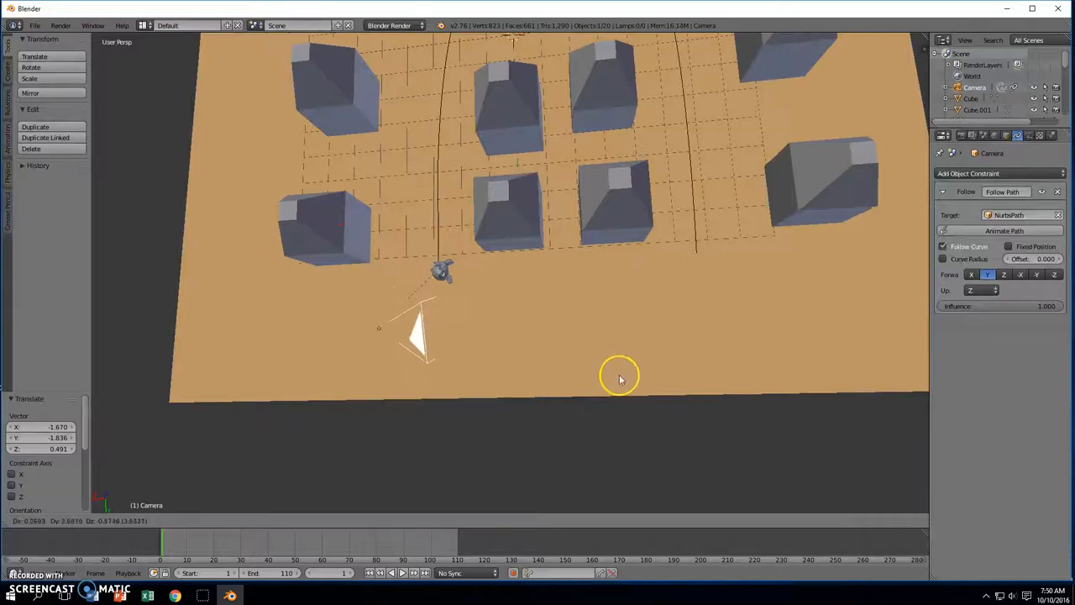
{"action": "left_click", "coordinate": [622, 374]}
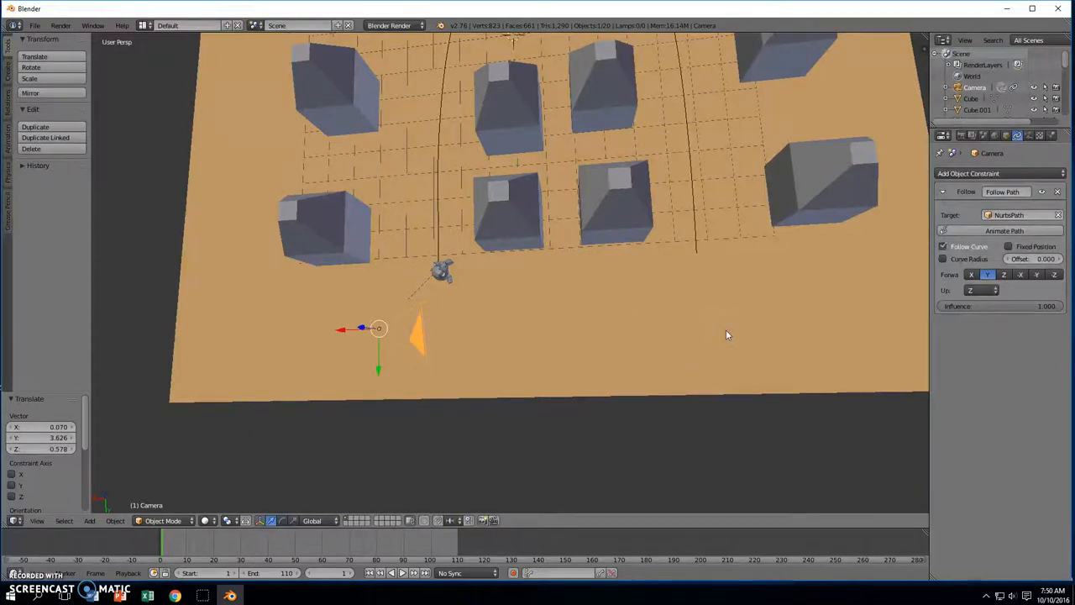
Rotate the camera 90° around the vertical axis
{"action": "key", "text": "r"}
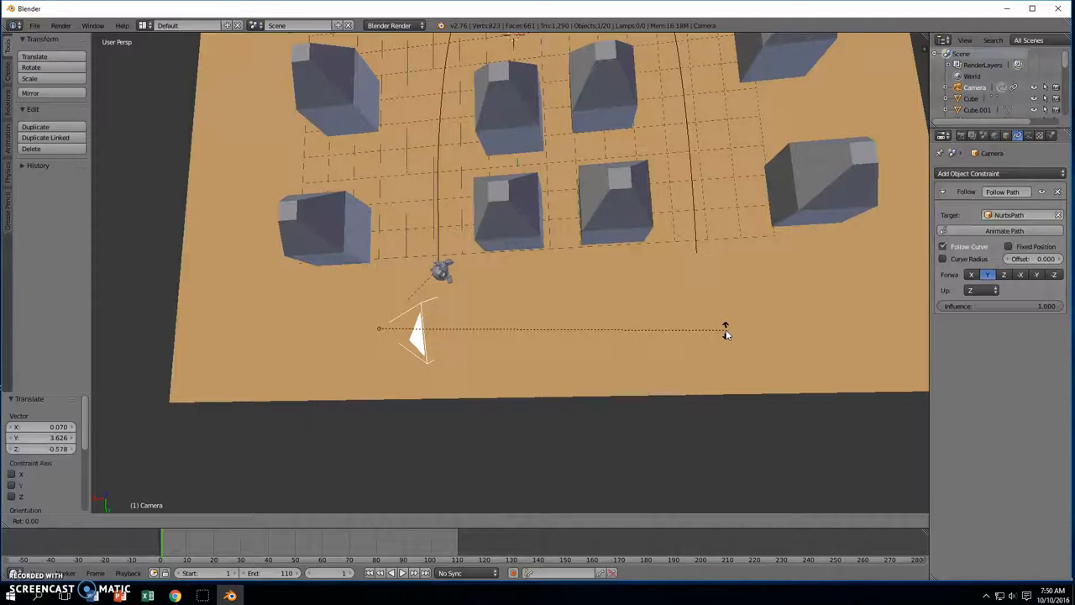
{"action": "type", "text": "90"}
{"action": "key", "text": "Return"}
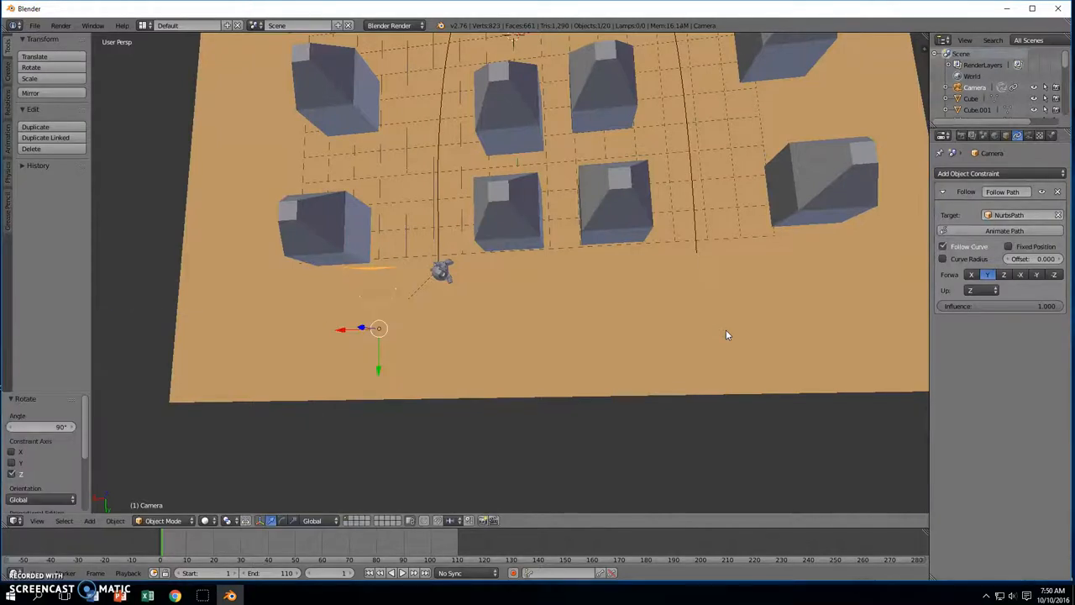
{"action": "middle_click_drag", "start_coordinate": [690, 309], "coordinate": [588, 238]}
Adjust the camera's height, then undo an accidental move of the ground plane
{"action": "key", "text": "g"}
{"action": "left_click", "coordinate": [384, 308]}
{"action": "right_click", "coordinate": [305, 361]}
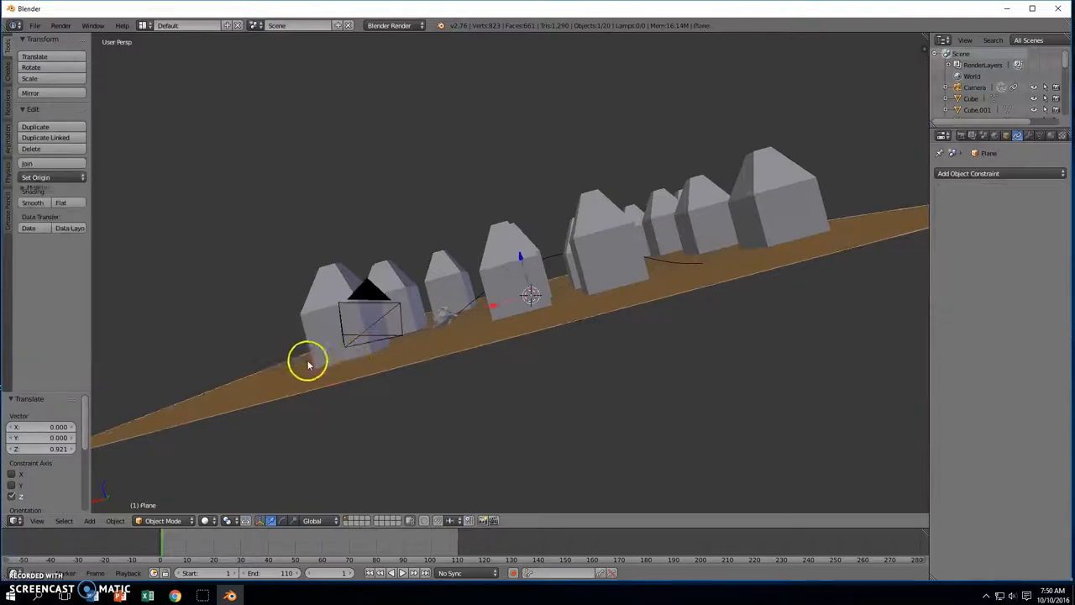
{"action": "key", "text": "g"}
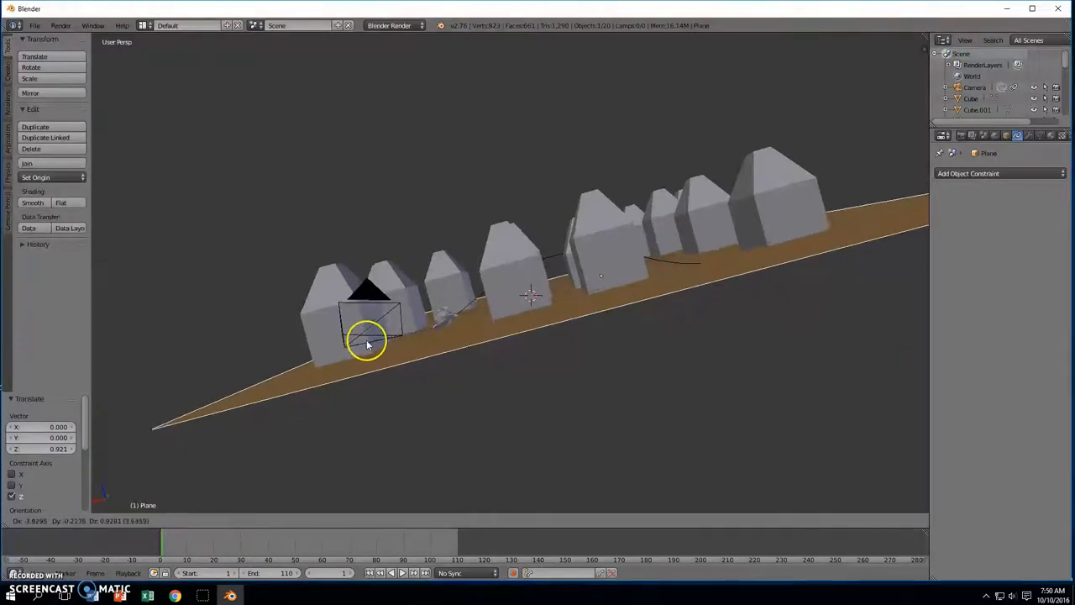
{"action": "left_click", "coordinate": [367, 329]}
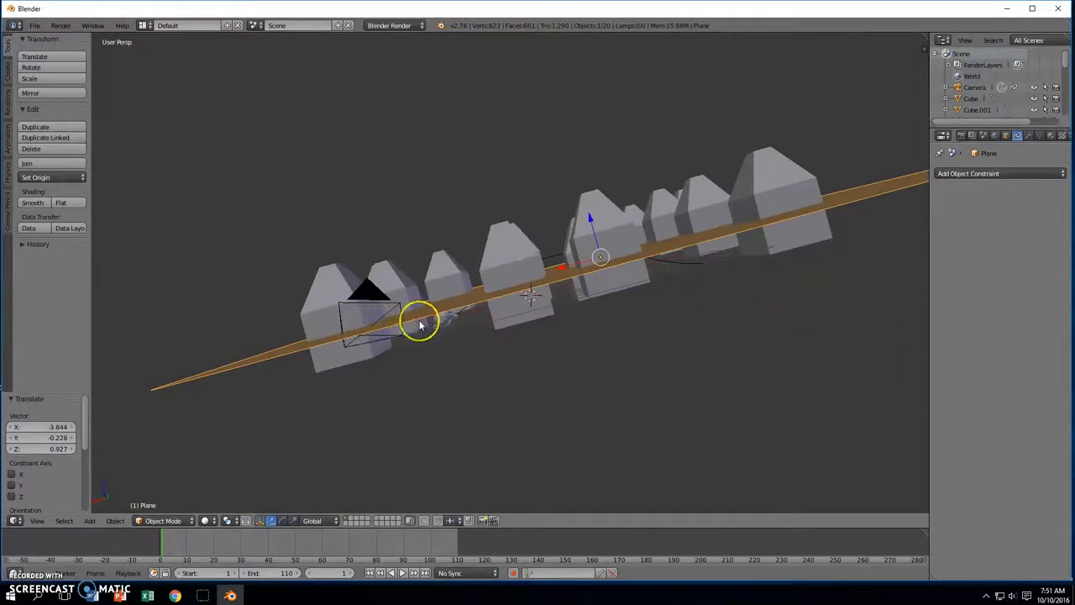
{"action": "key", "text": "ctrl+z"}
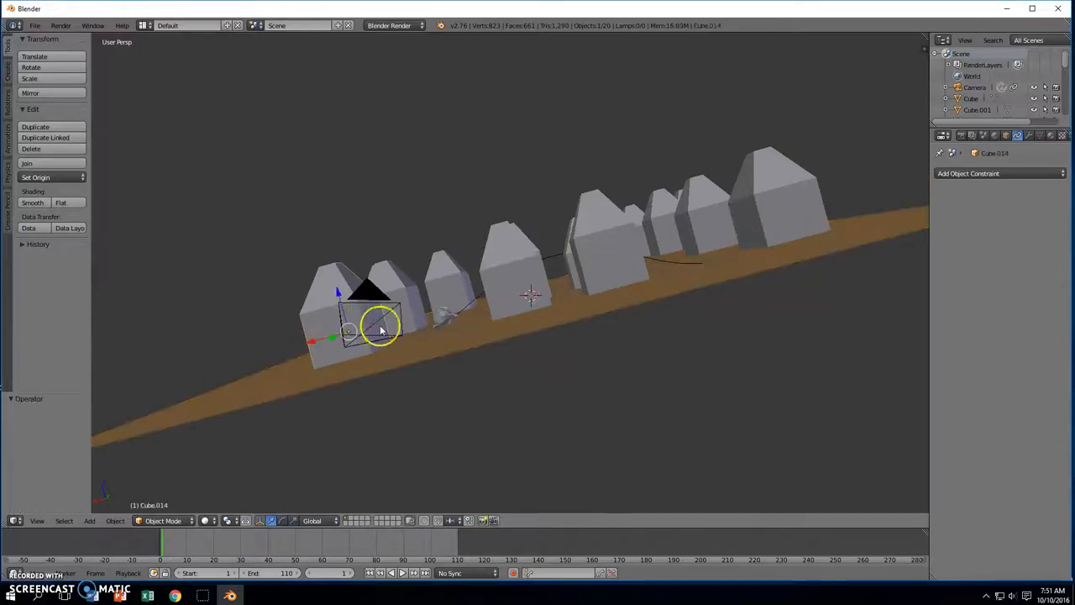
Reselect the camera and shift it closer to the monkey
{"action": "right_click", "coordinate": [391, 329]}
{"action": "middle_click_drag", "start_coordinate": [396, 328], "coordinate": [449, 353]}
{"action": "key", "text": "g"}
{"action": "left_click", "coordinate": [555, 341]}
{"action": "middle_click_drag", "start_coordinate": [557, 339], "coordinate": [559, 288]}
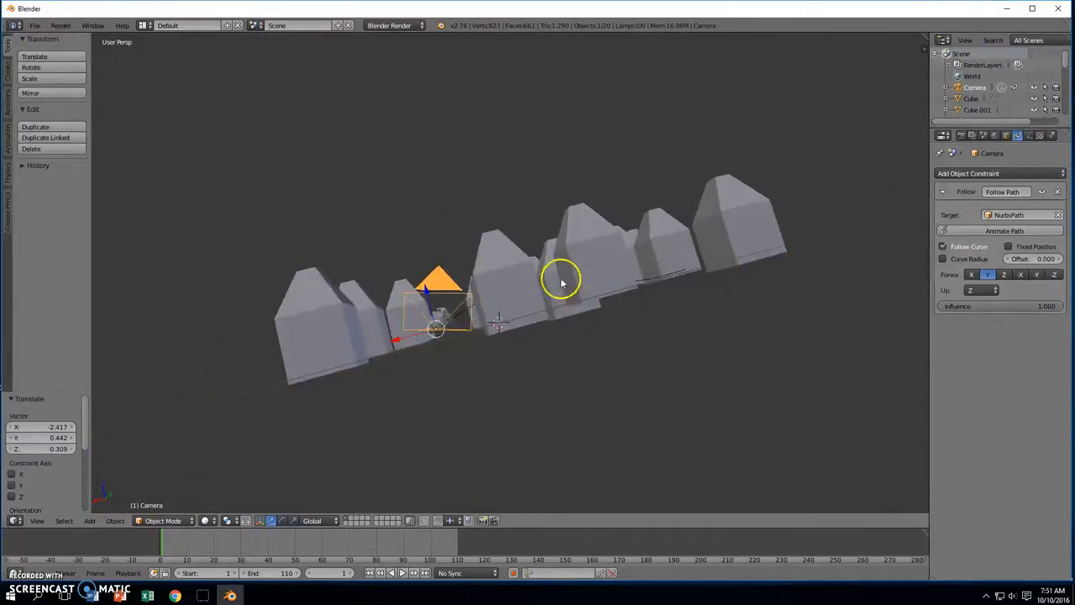
Turn the camera -16.354° and slide it 1.349 along Y just behind the monkey
{"action": "key", "text": "r"}
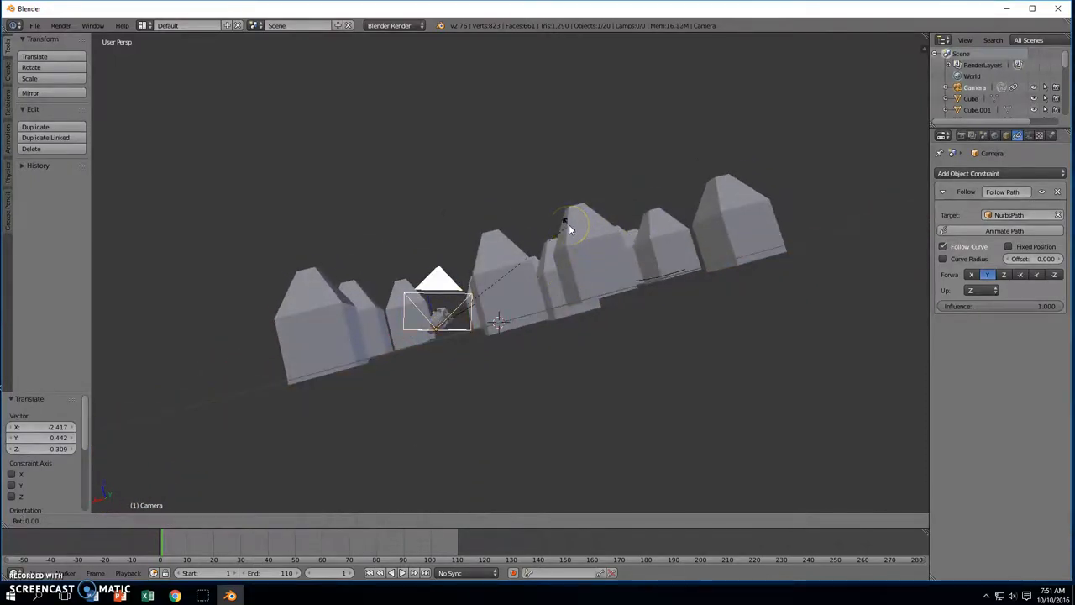
{"action": "left_click", "coordinate": [512, 224]}
{"action": "middle_click_drag", "start_coordinate": [511, 221], "coordinate": [621, 308]}
{"action": "left_click_drag", "start_coordinate": [622, 311], "coordinate": [686, 280]}
{"action": "middle_click_drag", "start_coordinate": [686, 280], "coordinate": [656, 335]}
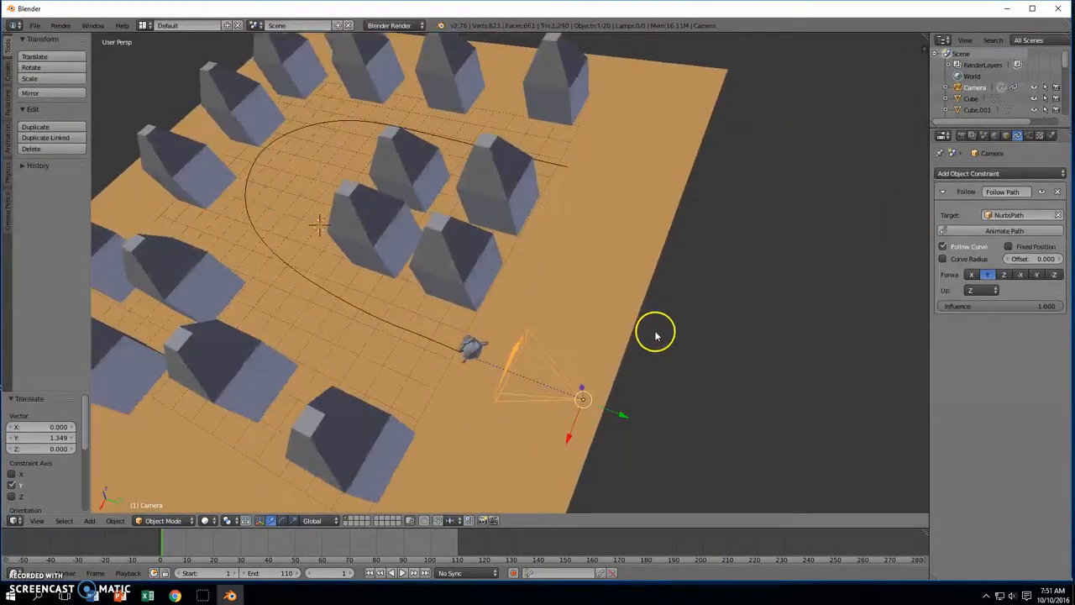
Play the camera's path animation, stop it, and rewind to frame 1
{"action": "left_click", "coordinate": [404, 574]}
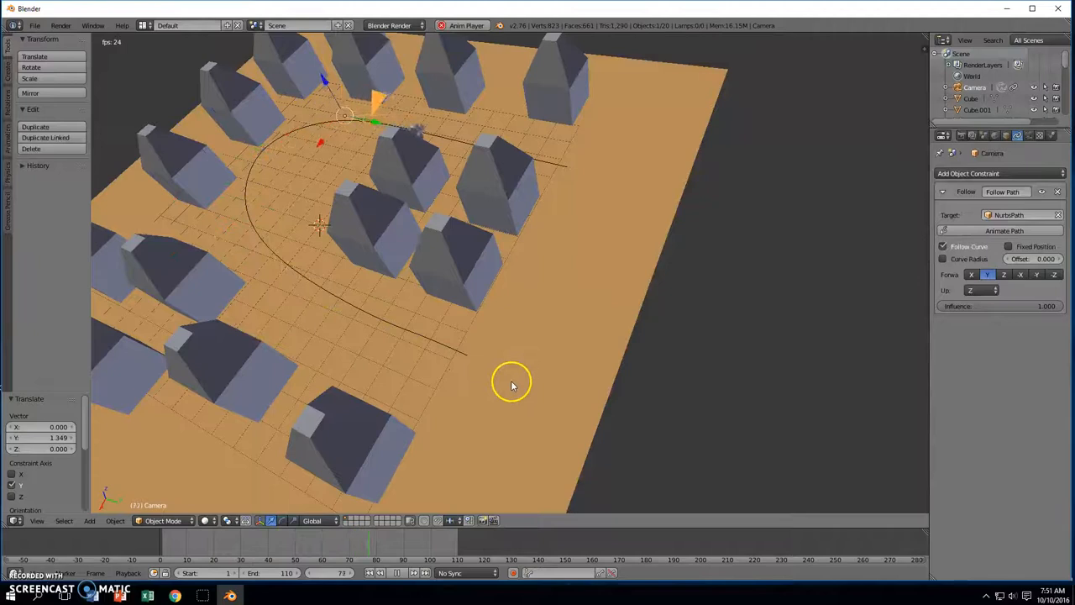
{"action": "left_click", "coordinate": [397, 574]}
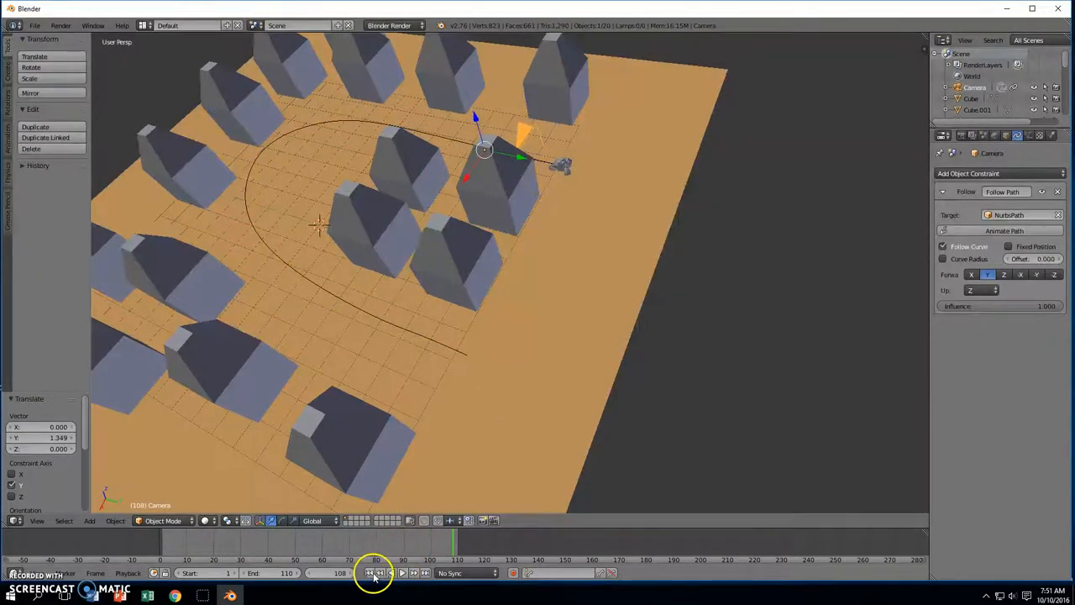
{"action": "left_click", "coordinate": [370, 573]}
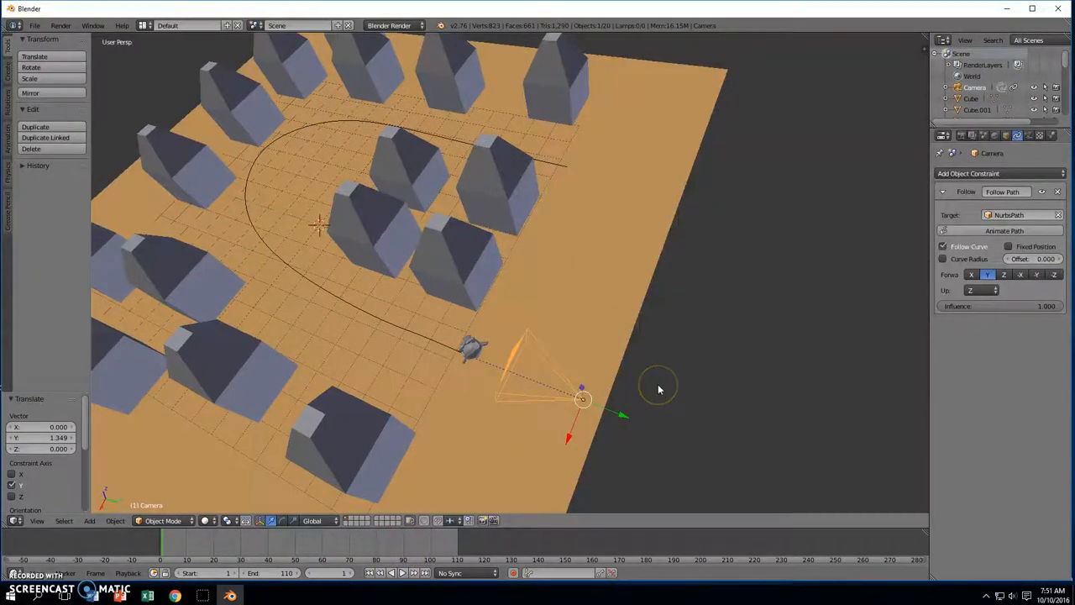
Switch to the camera view framing Suzanne between the houses and reselect the camera
{"action": "key", "text": "KP_0"}
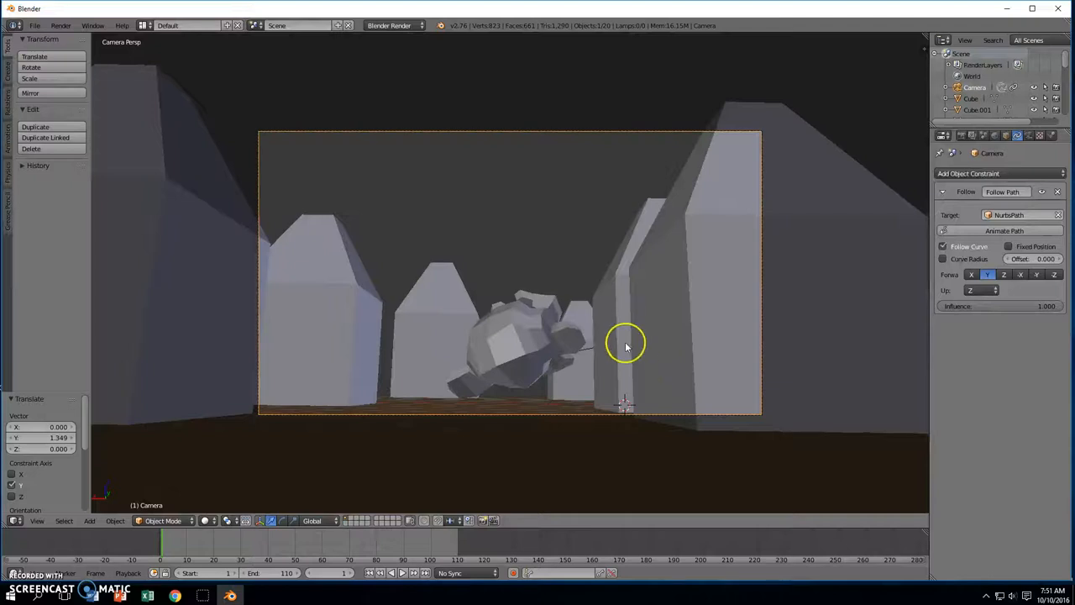
{"action": "key", "text": "KP_0"}
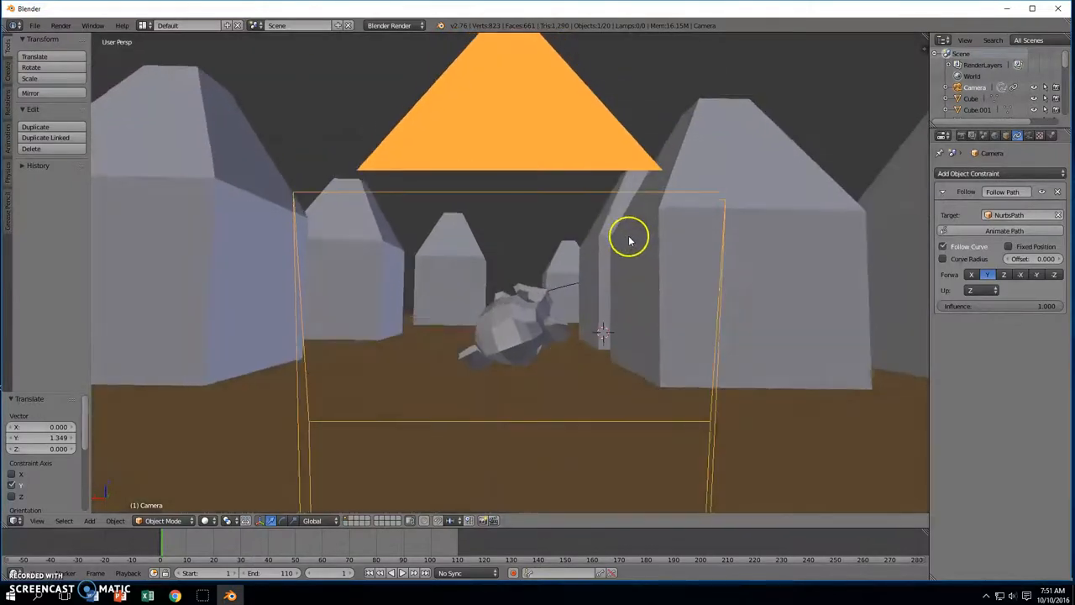
{"action": "right_click", "coordinate": [628, 241]}
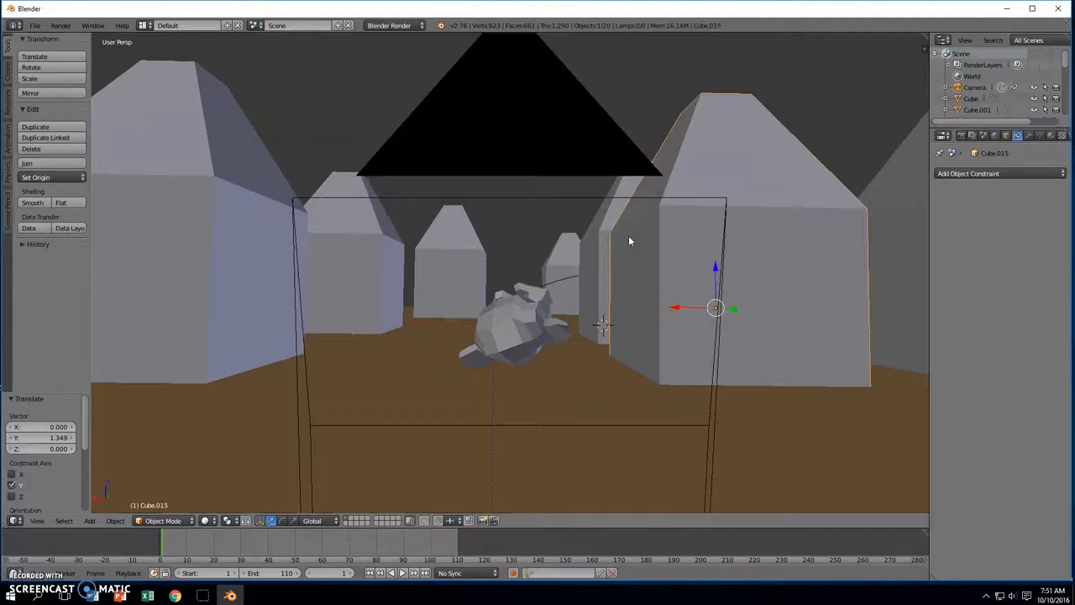
{"action": "key", "text": "KP_0"}
{"action": "left_click", "coordinate": [553, 126]}
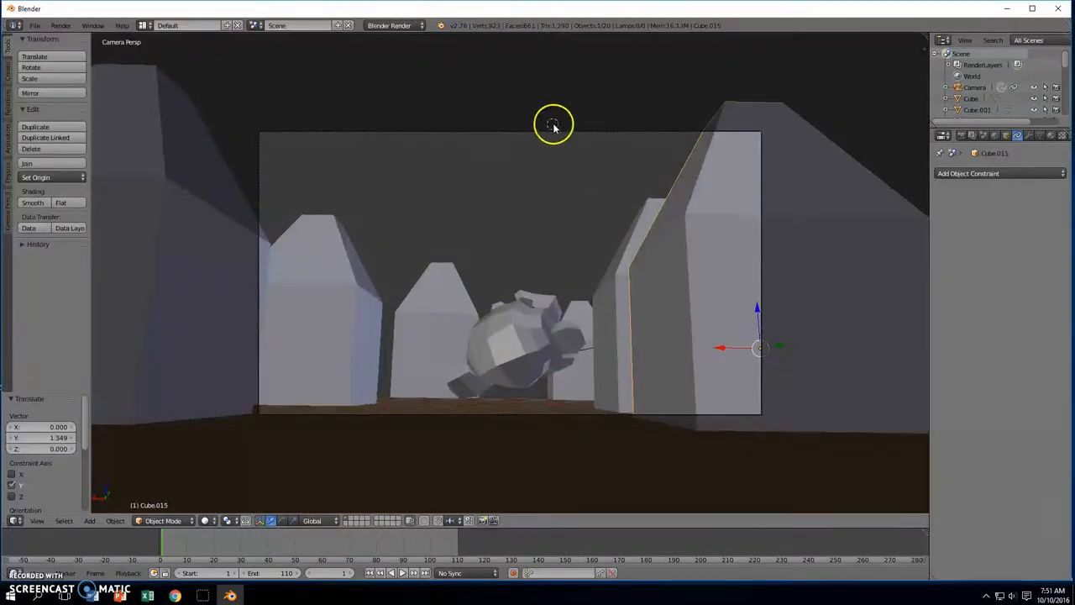
{"action": "right_click", "coordinate": [554, 133]}
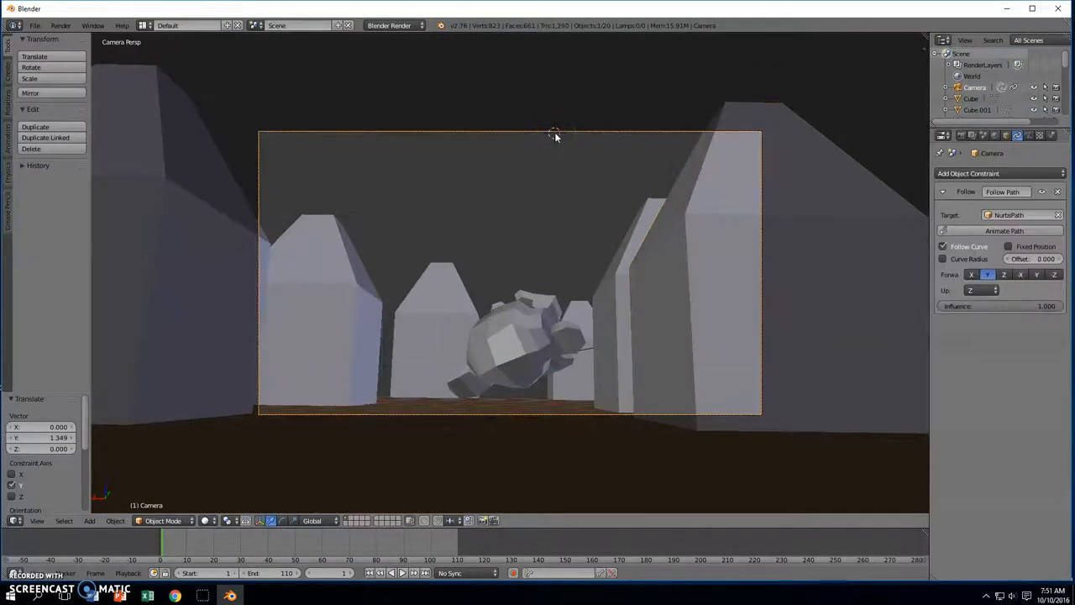
Move the camera slightly in camera view to reframe the monkey
{"action": "key", "text": "g"}
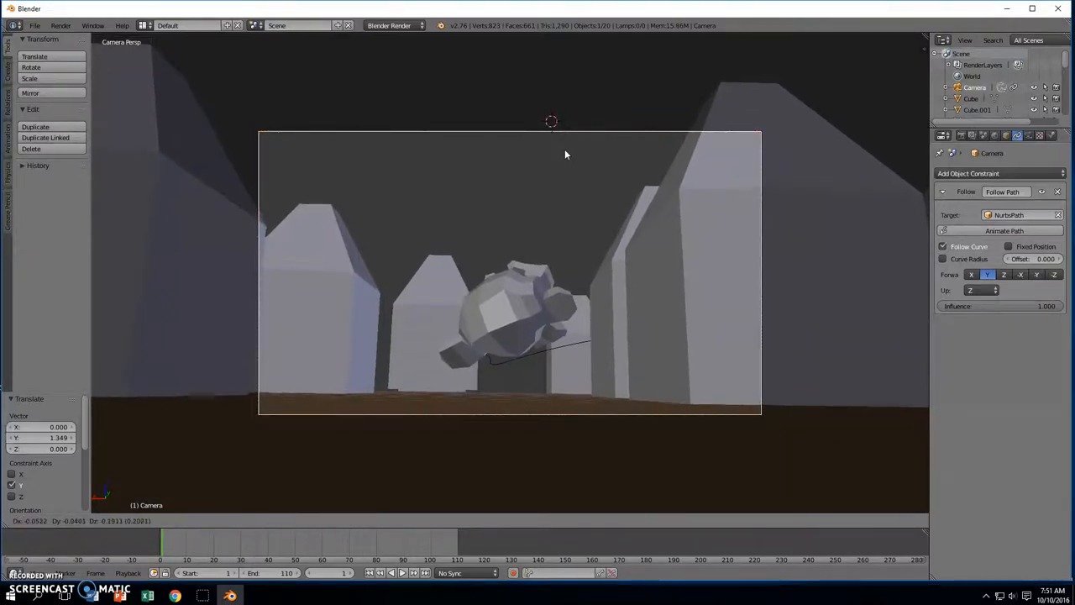
{"action": "left_click", "coordinate": [530, 155]}
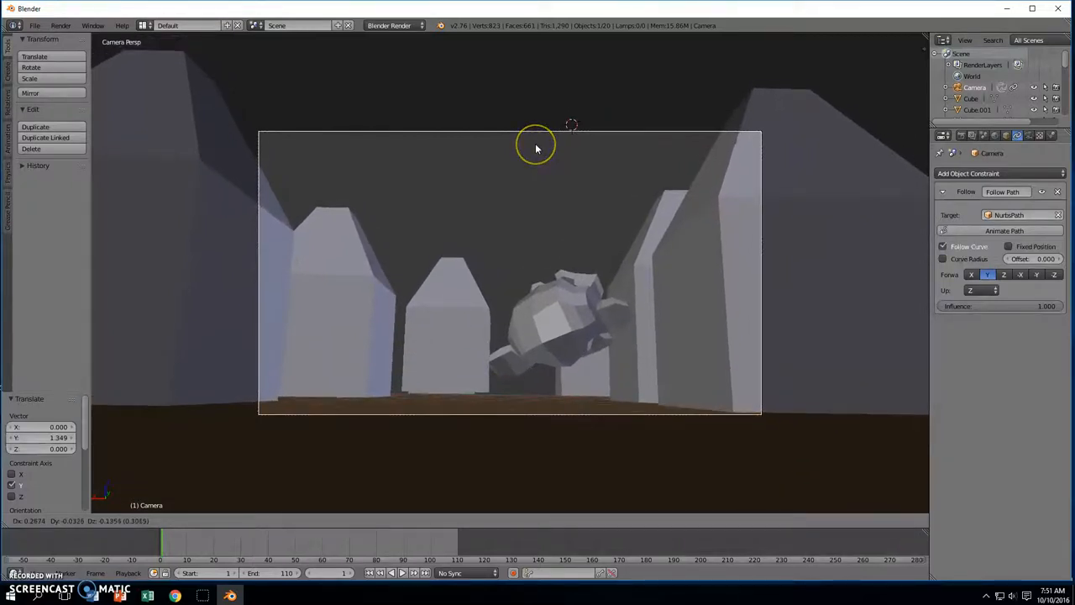
{"action": "left_click", "coordinate": [536, 149]}
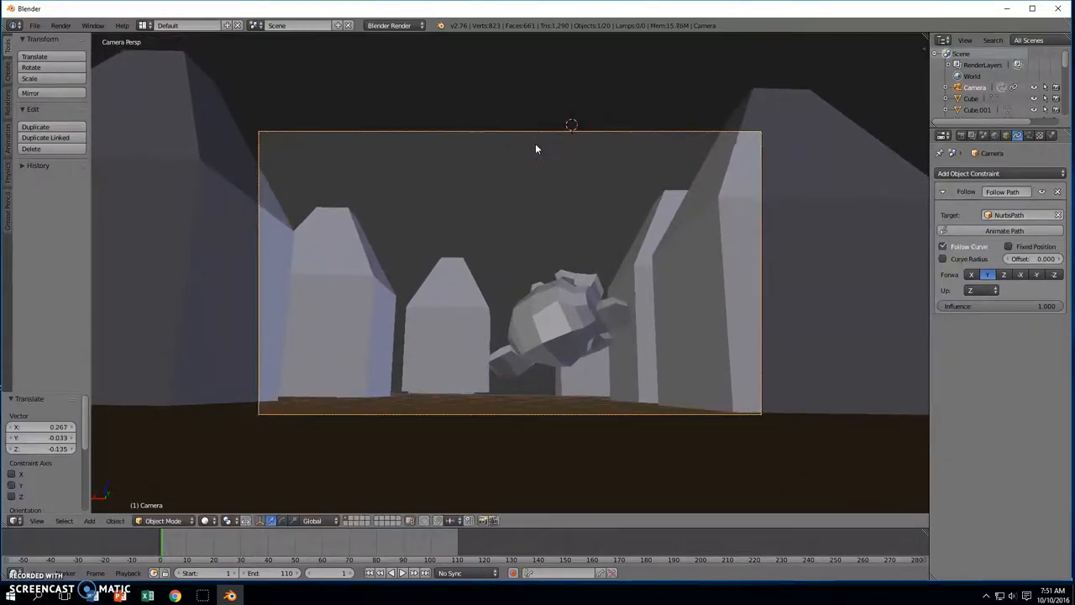
Replay the animation through the camera to frame 106, then rewind to frame 1
{"action": "left_click", "coordinate": [403, 573]}
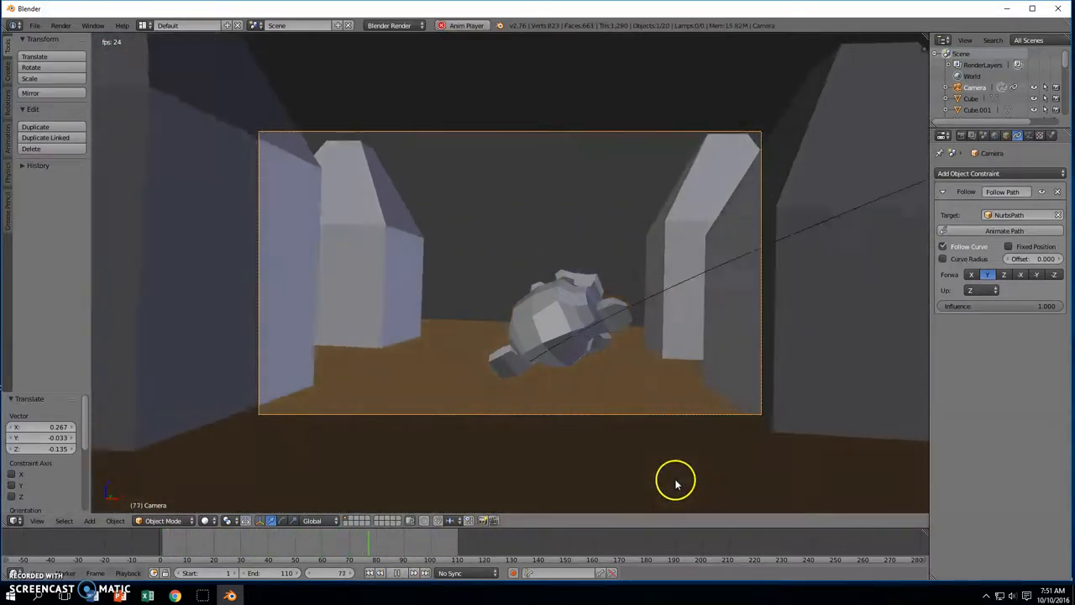
{"action": "left_click", "coordinate": [398, 573]}
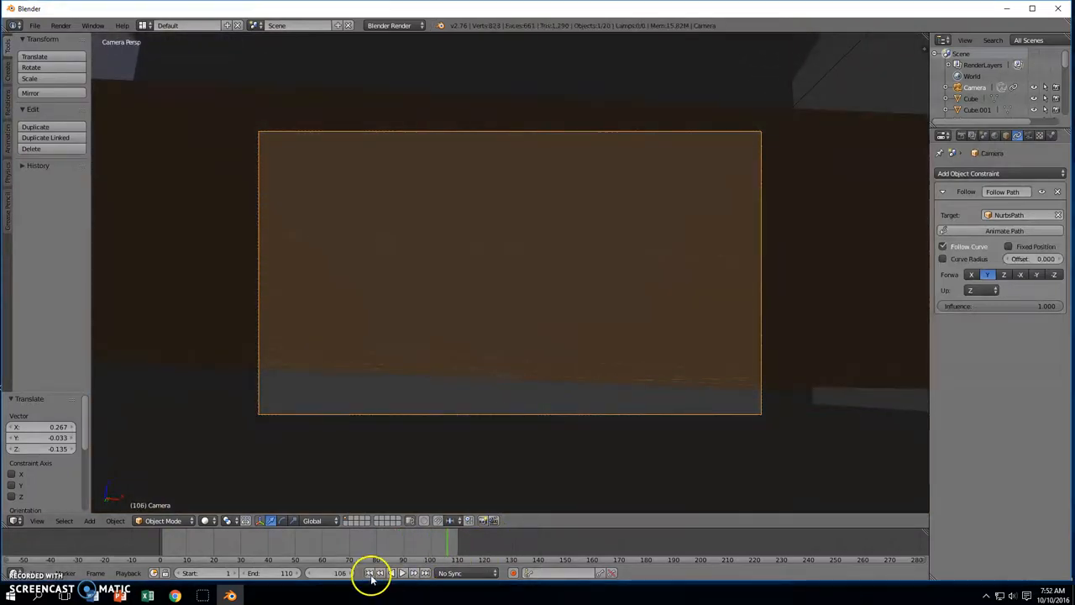
{"action": "left_click", "coordinate": [370, 574]}
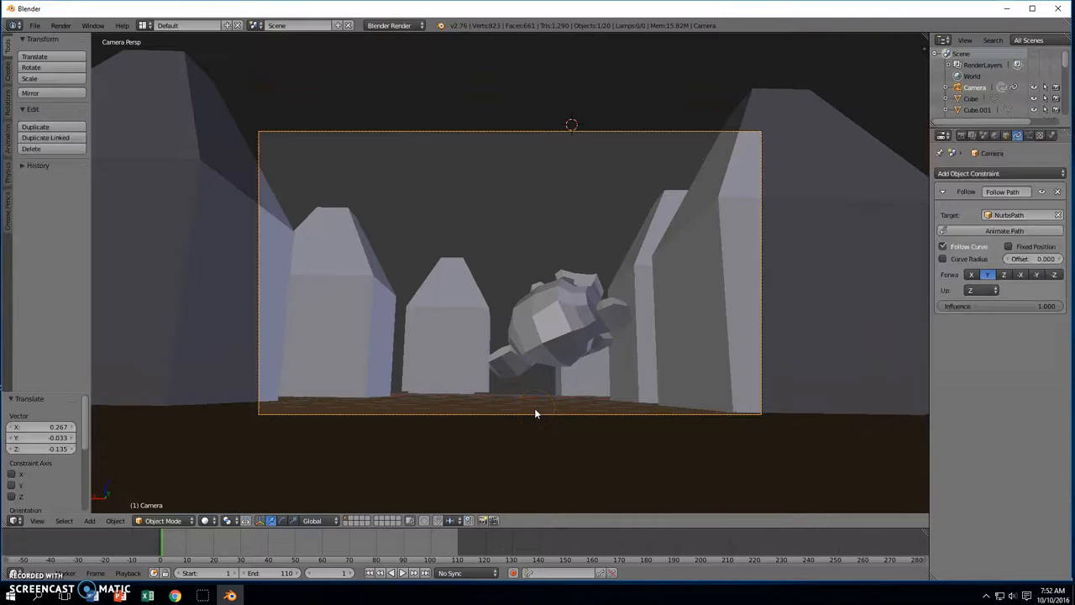
Orbit out of the camera view to see the whole town from above
{"action": "middle_click_drag", "start_coordinate": [535, 412], "coordinate": [563, 378]}
{"action": "scroll", "coordinate": [567, 189], "scroll_direction": "down", "scroll_amount": 3}
{"action": "scroll", "coordinate": [582, 220], "scroll_direction": "up", "scroll_amount": 3}
{"action": "middle_click_drag", "start_coordinate": [567, 190], "coordinate": [650, 260]}
{"action": "scroll", "coordinate": [650, 254], "scroll_direction": "down", "scroll_amount": 3}
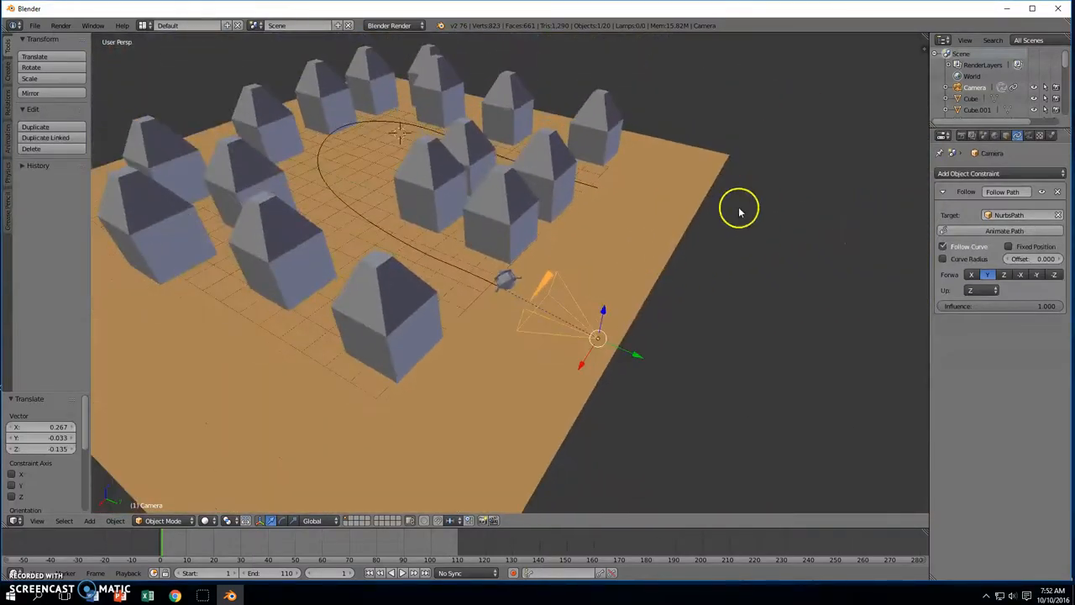
{"action": "middle_click_drag", "start_coordinate": [739, 209], "coordinate": [730, 228]}
{"action": "scroll", "coordinate": [730, 228], "scroll_direction": "down", "scroll_amount": 2}
{"action": "middle_click_drag", "start_coordinate": [784, 193], "coordinate": [761, 193]}
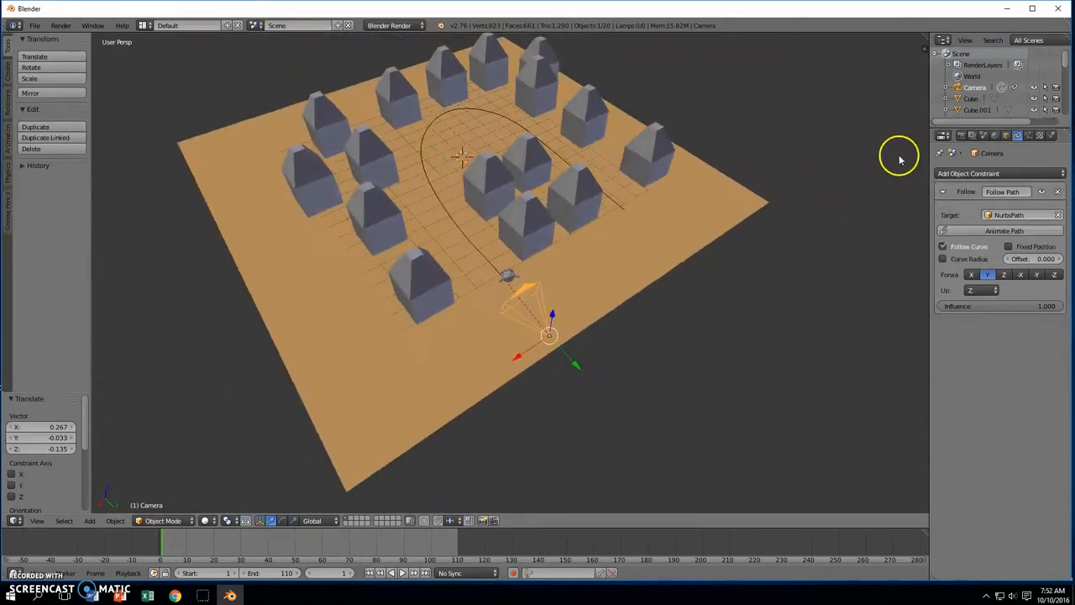
Show the Render properties and expand the Output panel's File Format list, currently PNG
{"action": "left_click", "coordinate": [965, 136]}
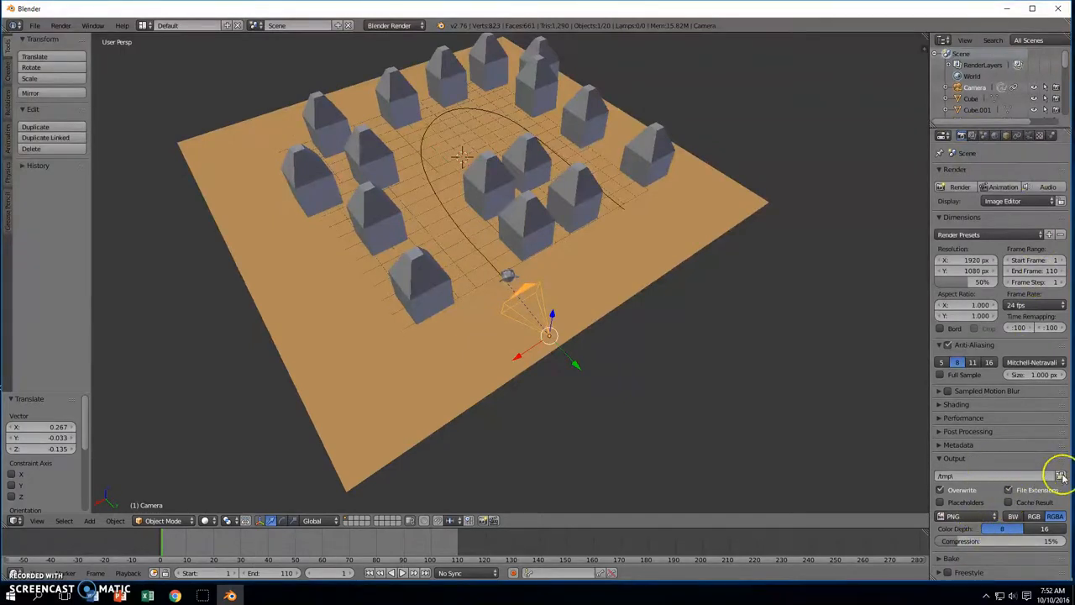
{"action": "left_click", "coordinate": [965, 518]}
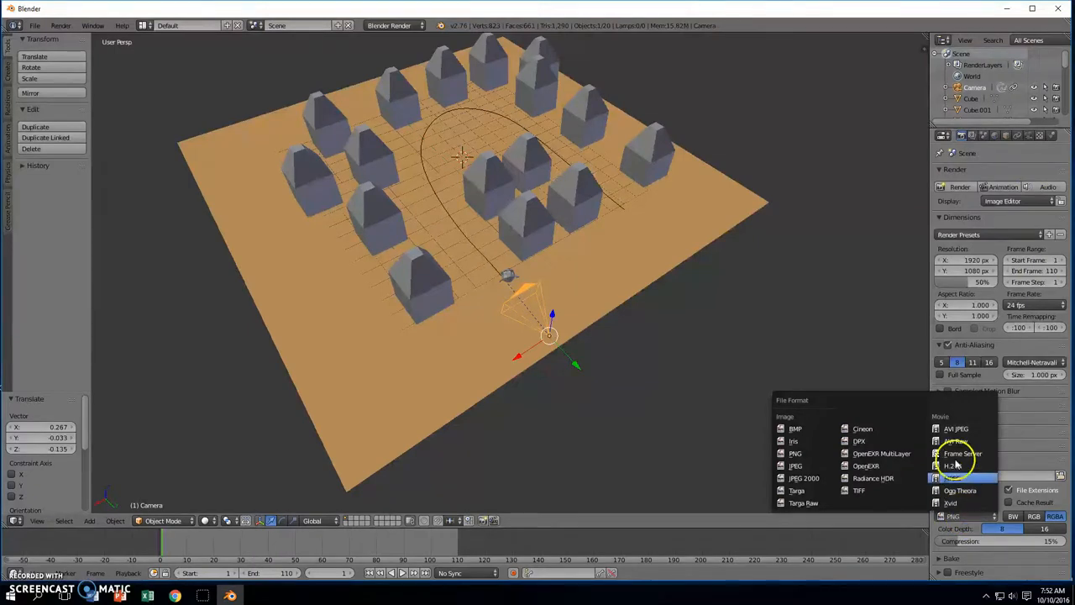